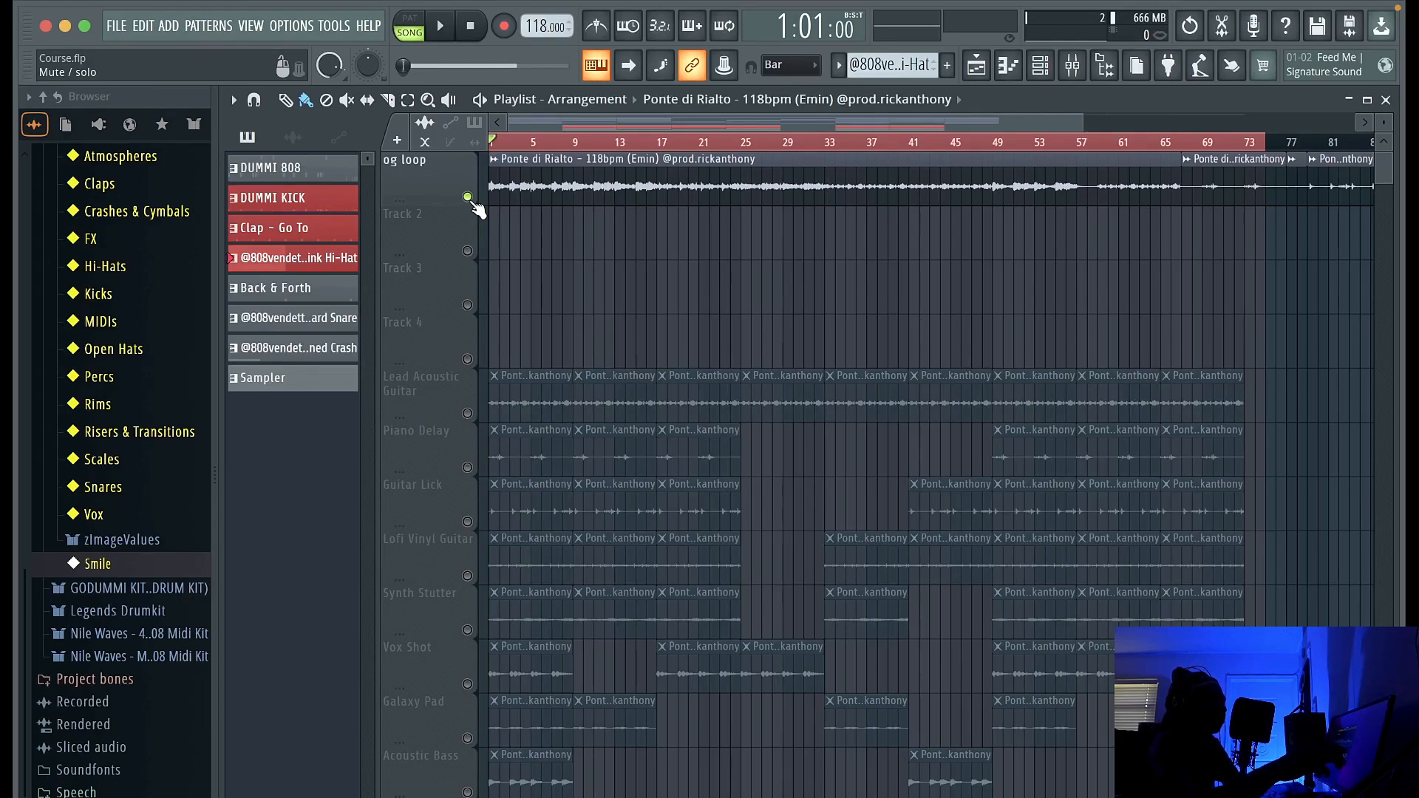
# Listen to the soloed og loop track from the start of the arrangement, then unsolo it.
pyautogui.press('space')
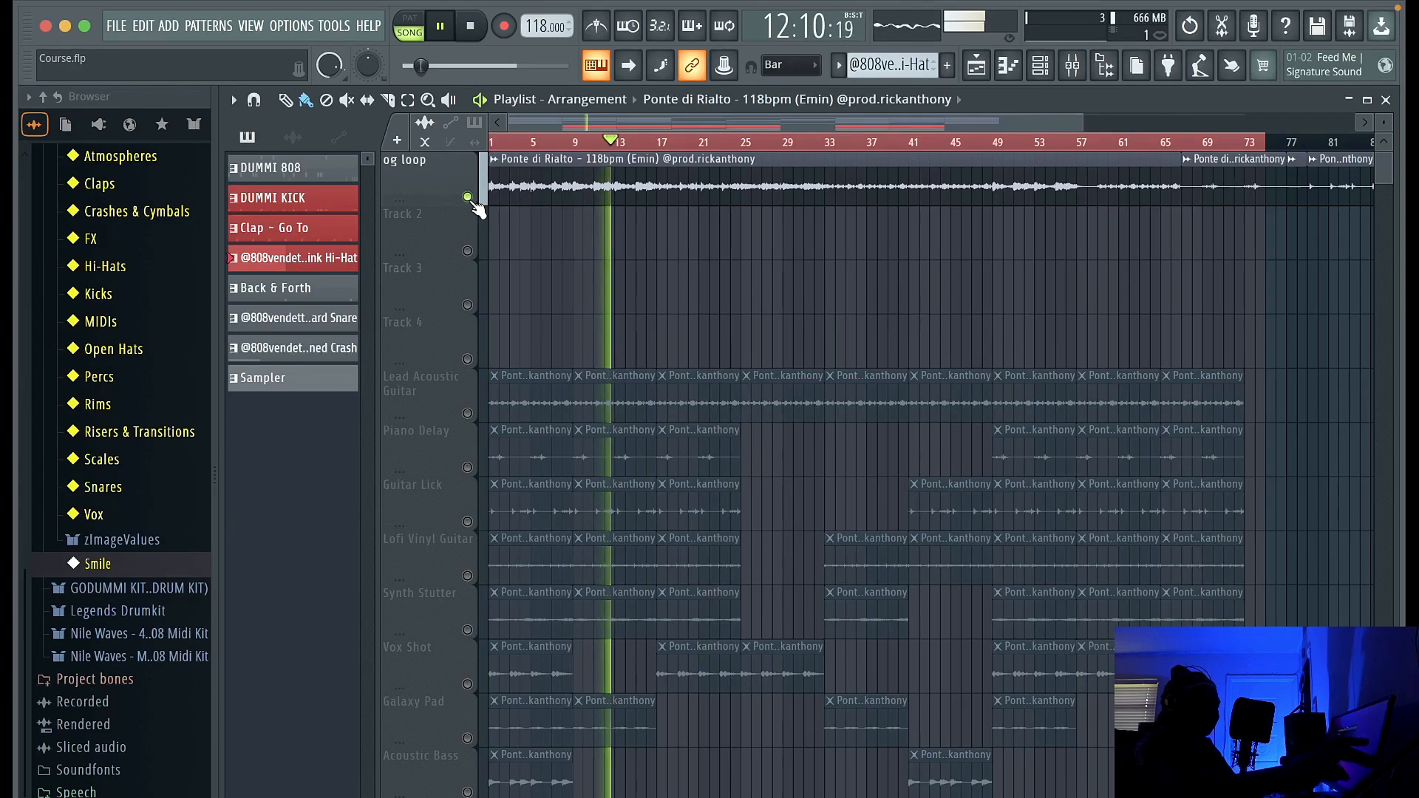
pyautogui.press('space')
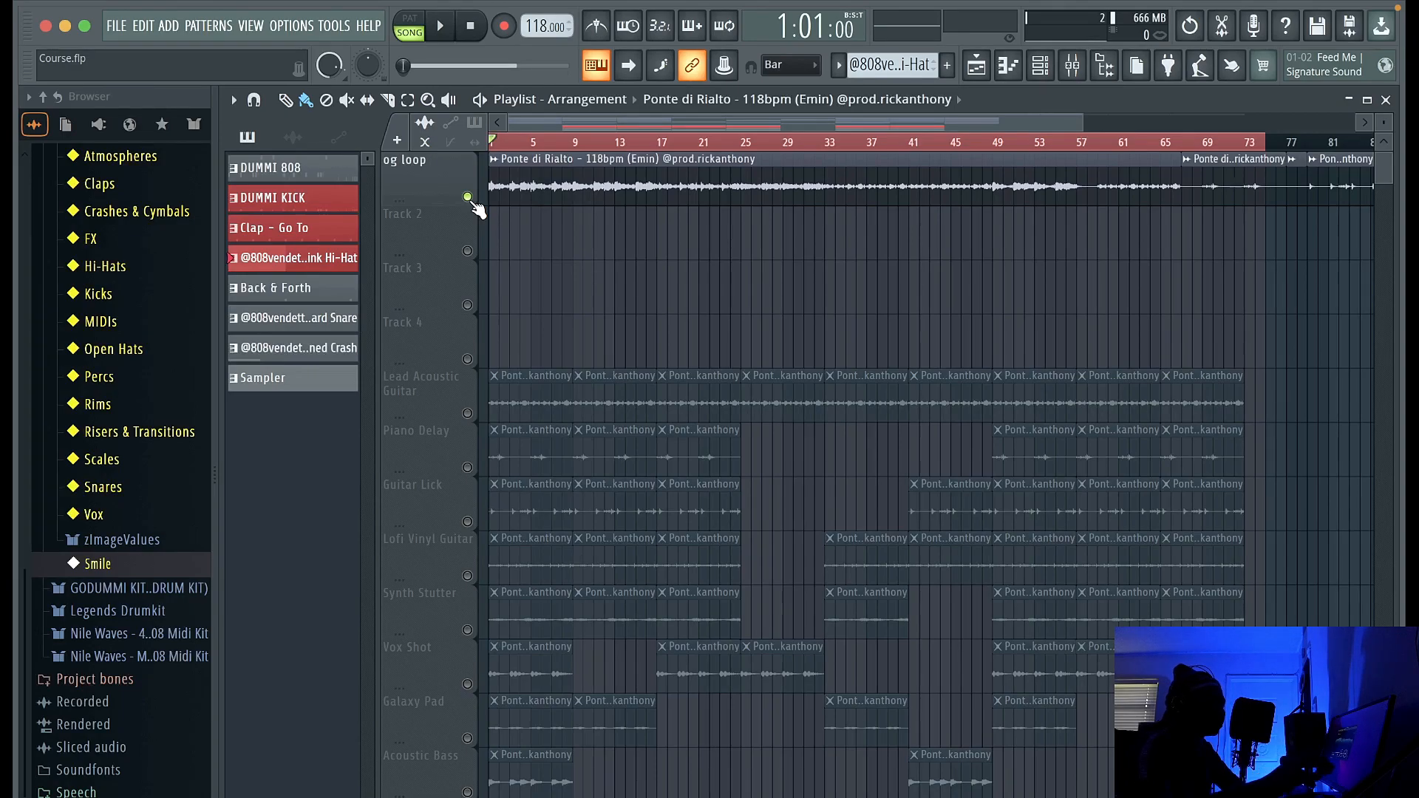
pyautogui.rightClick(467, 196)
pyautogui.scroll(-5, 886, 551)
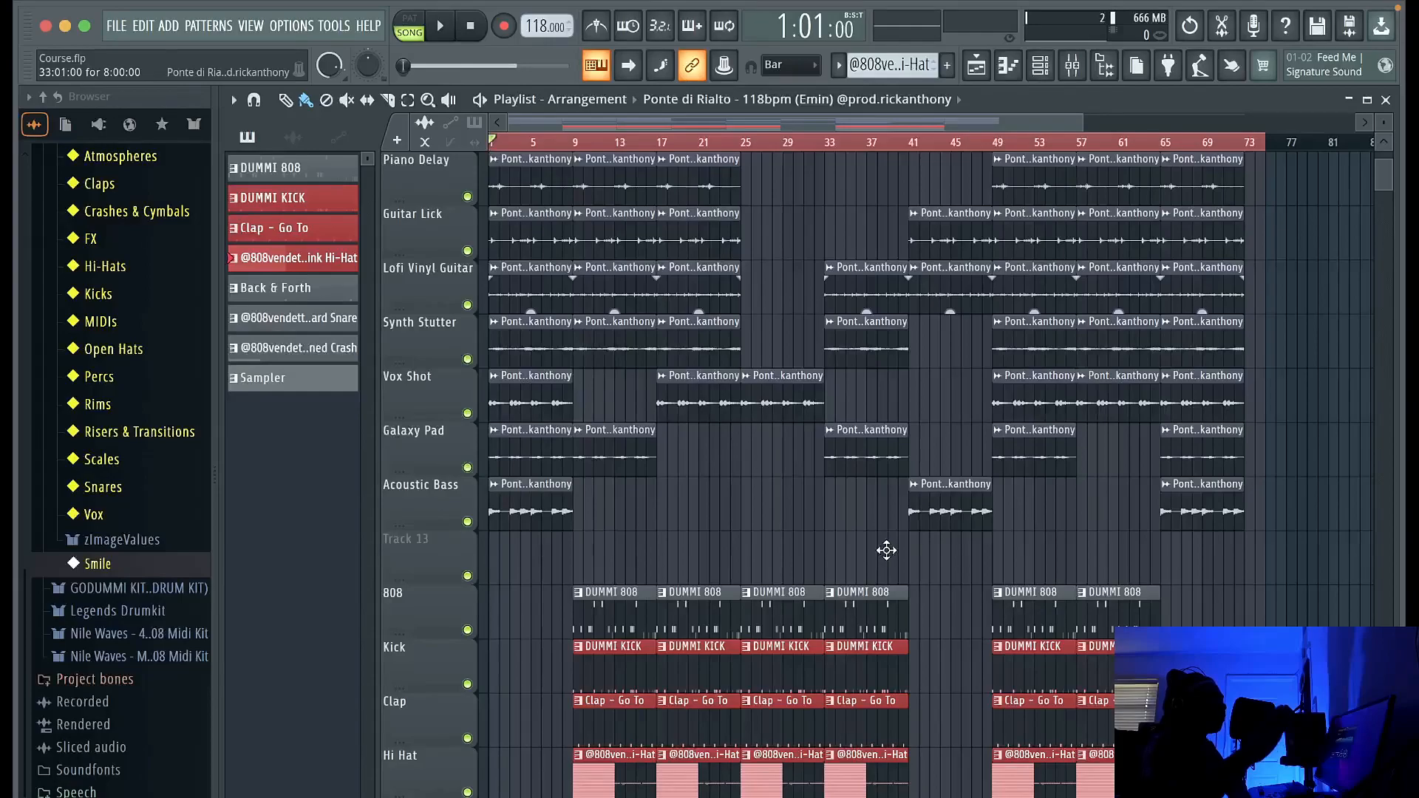
pyautogui.scroll(4, 886, 551)
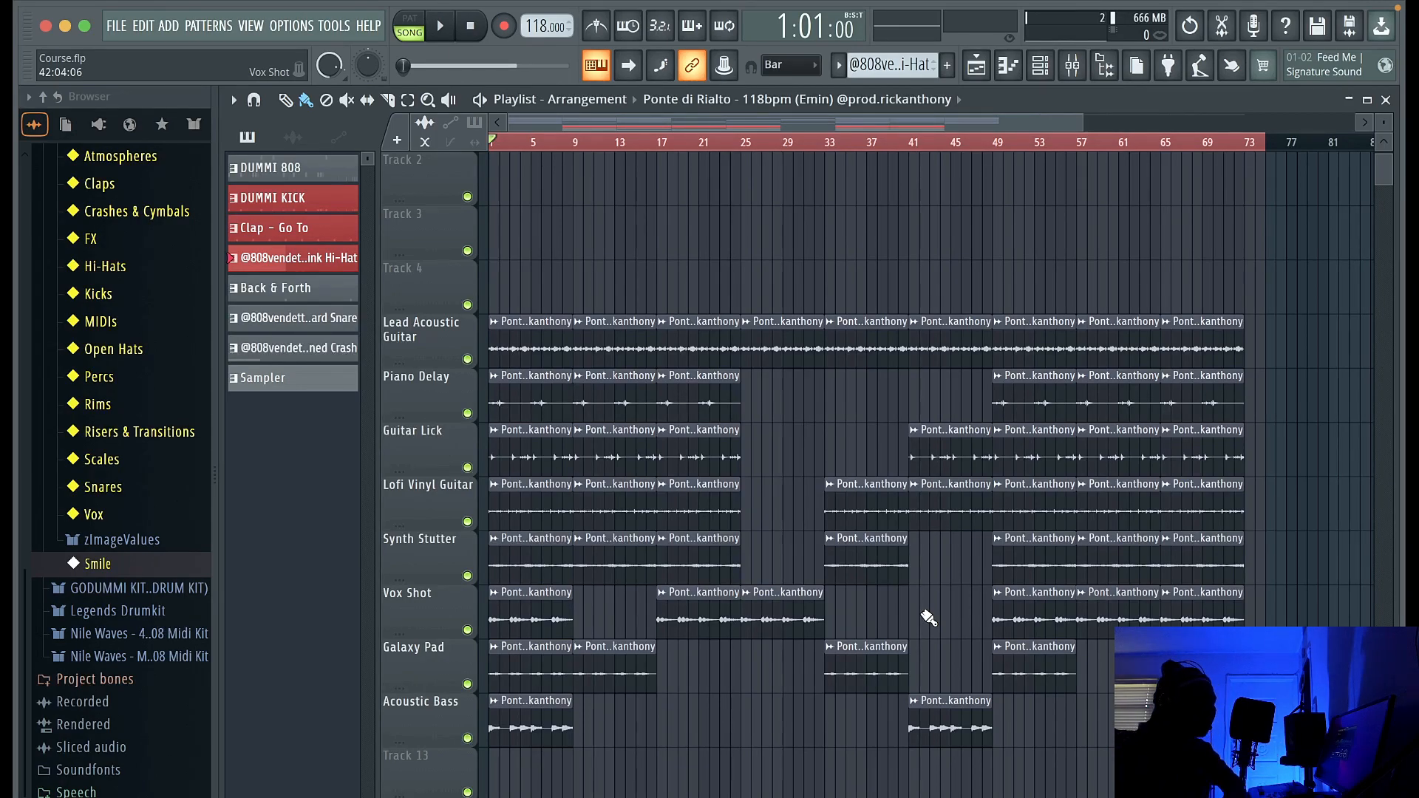
# Play the full arrangement from bar 5 through the drum sections, then stop playback.
pyautogui.scroll(-4, 929, 618)
pyautogui.click(541, 144)
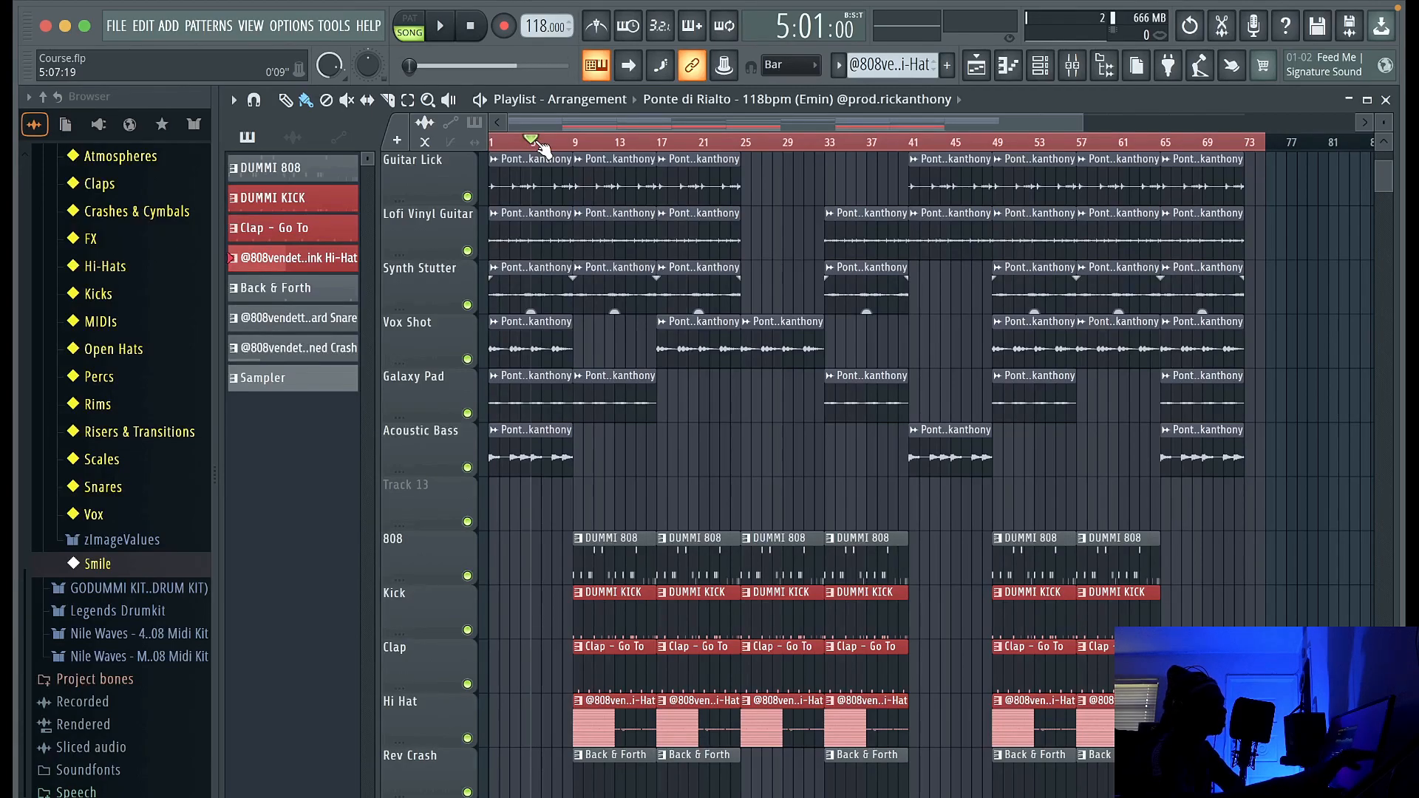
pyautogui.press('space')
pyautogui.scroll(1, 624, 490)
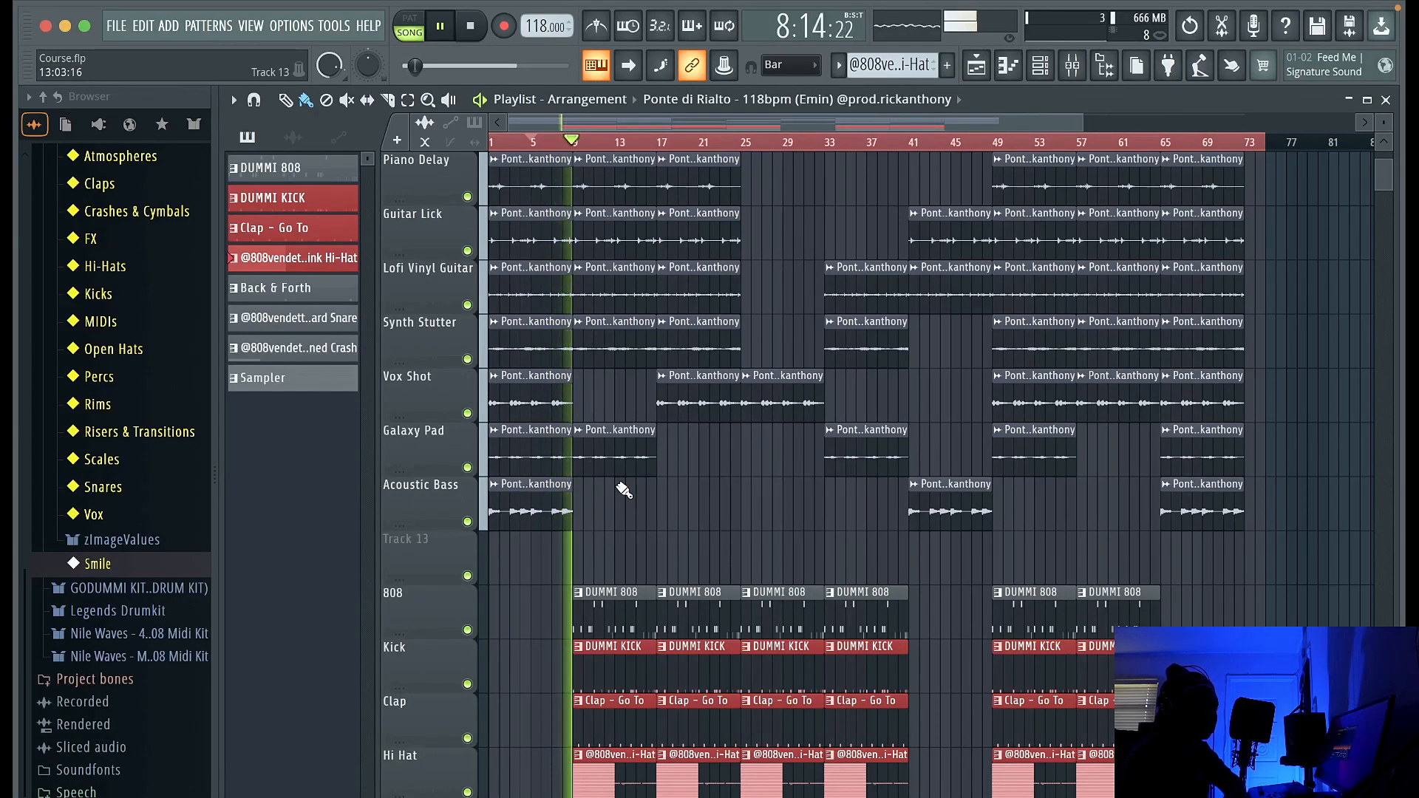
pyautogui.scroll(5, 623, 490)
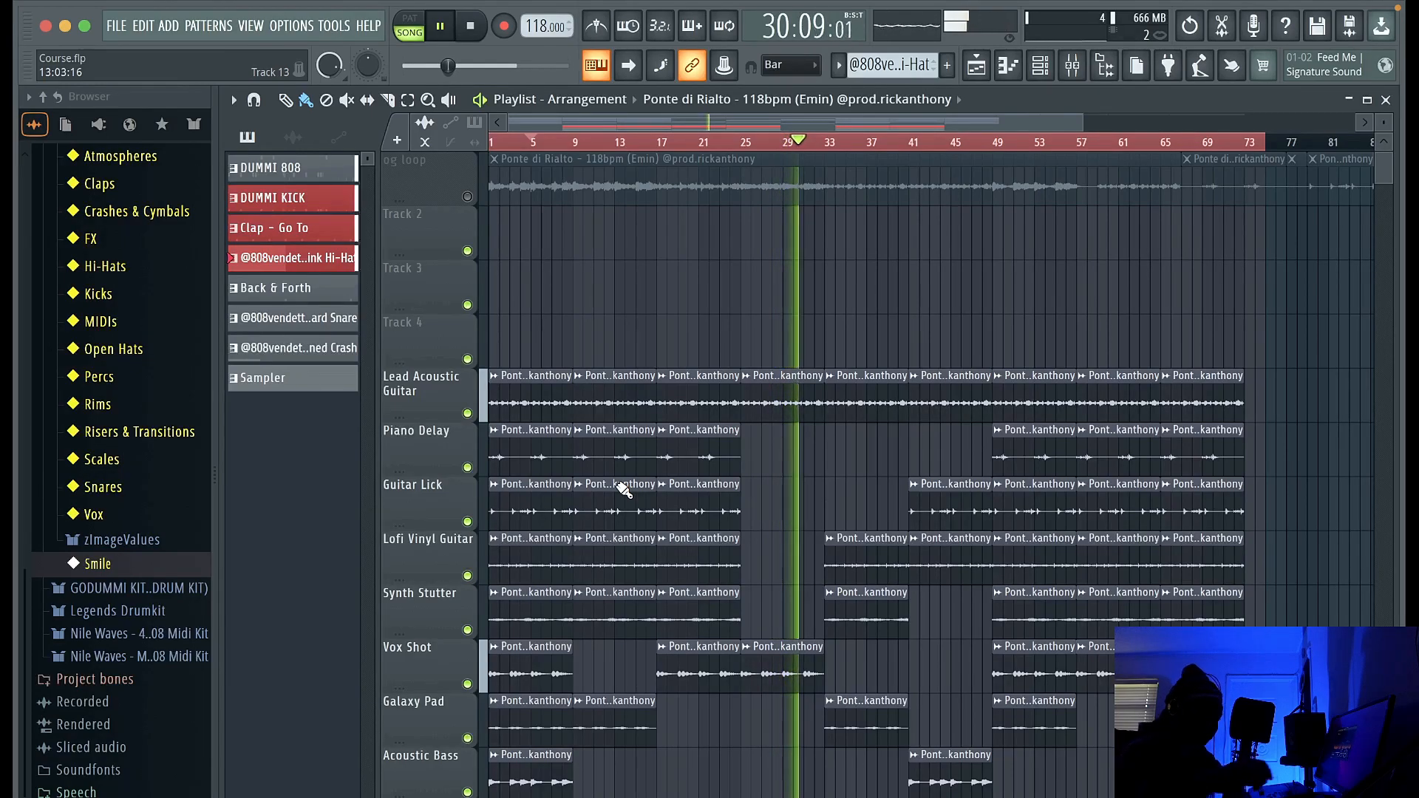
pyautogui.press('space')
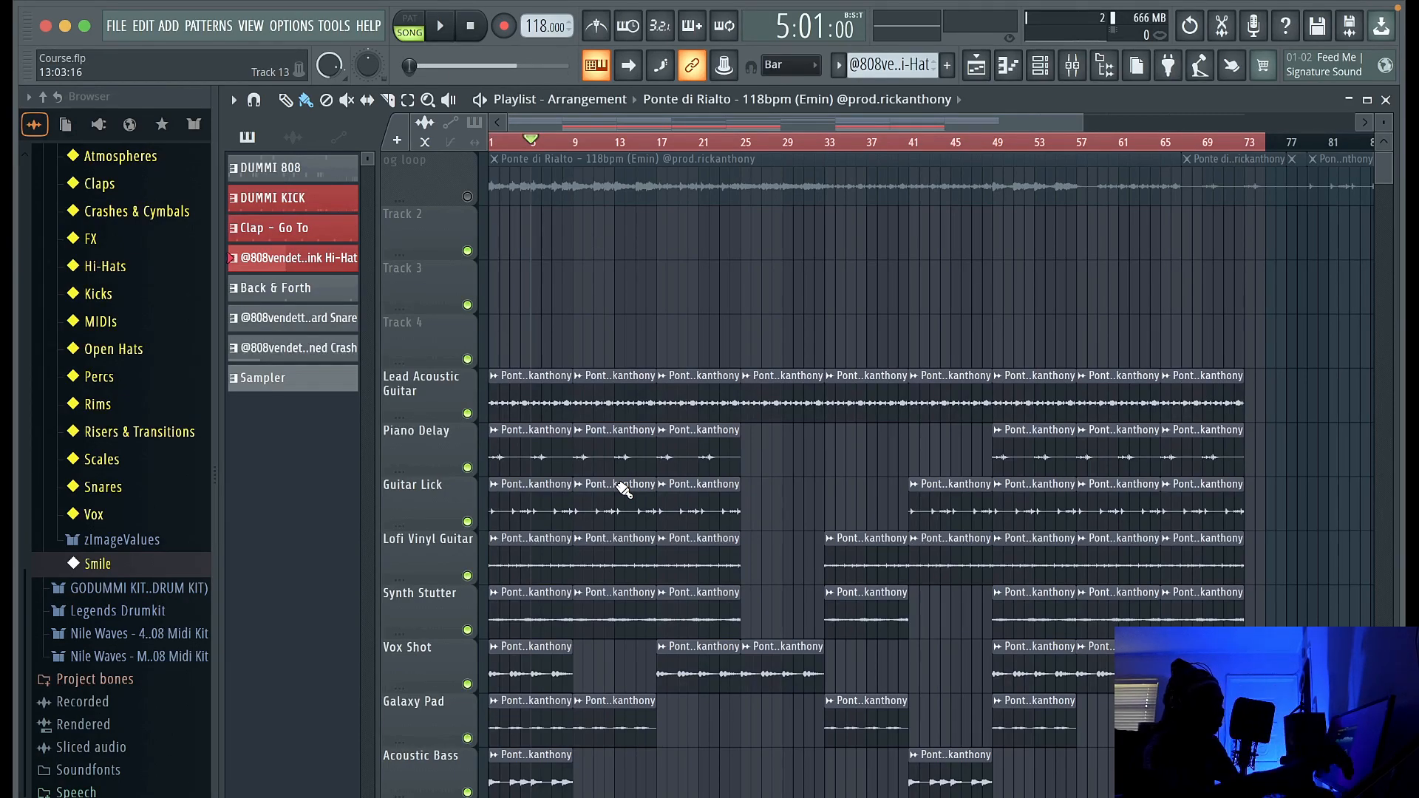
# Bring up the channel rack and inspect the DUMMI 808 channel's sampler settings, then close them.
pyautogui.scroll(-5, 624, 490)
pyautogui.scroll(2, 623, 490)
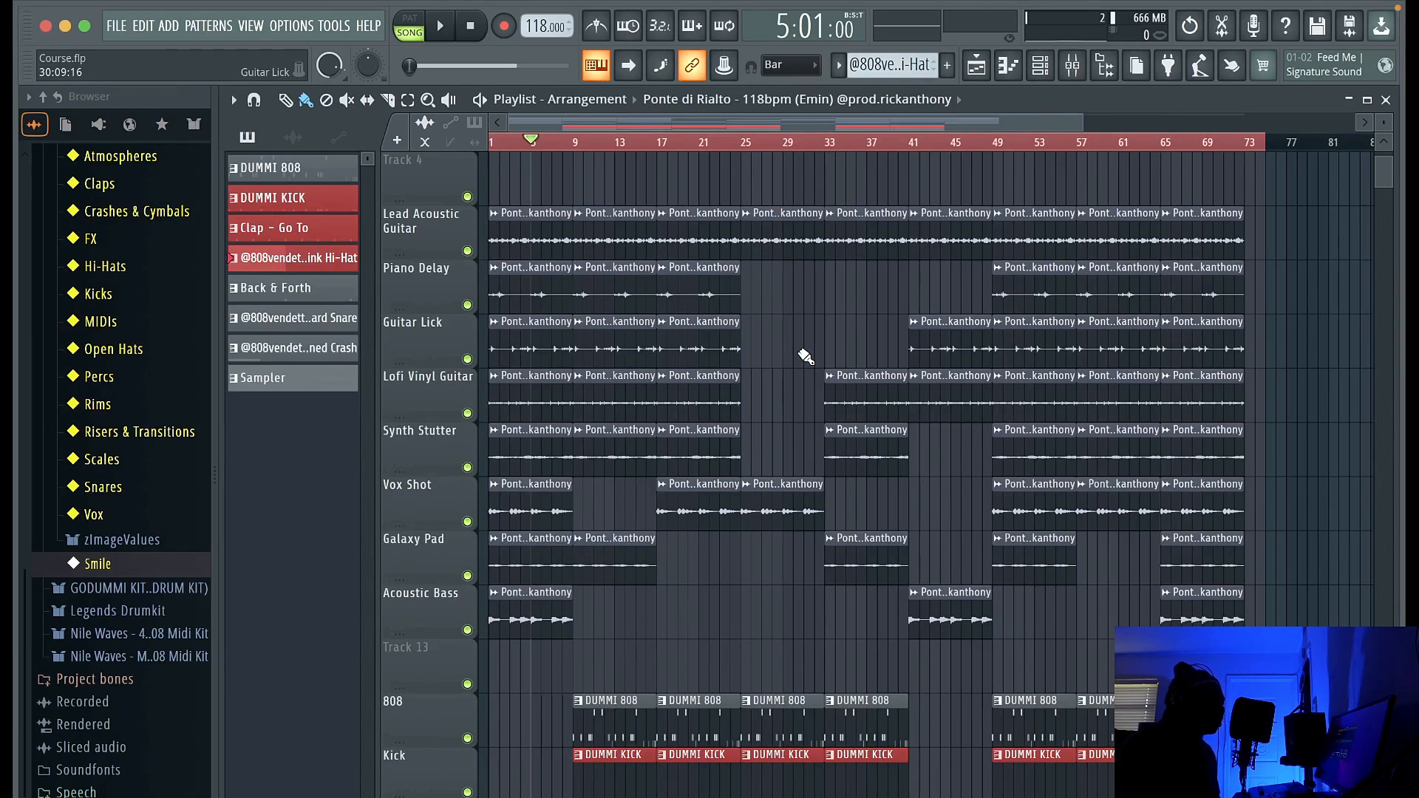
pyautogui.scroll(-4, 806, 358)
pyautogui.press('F6')
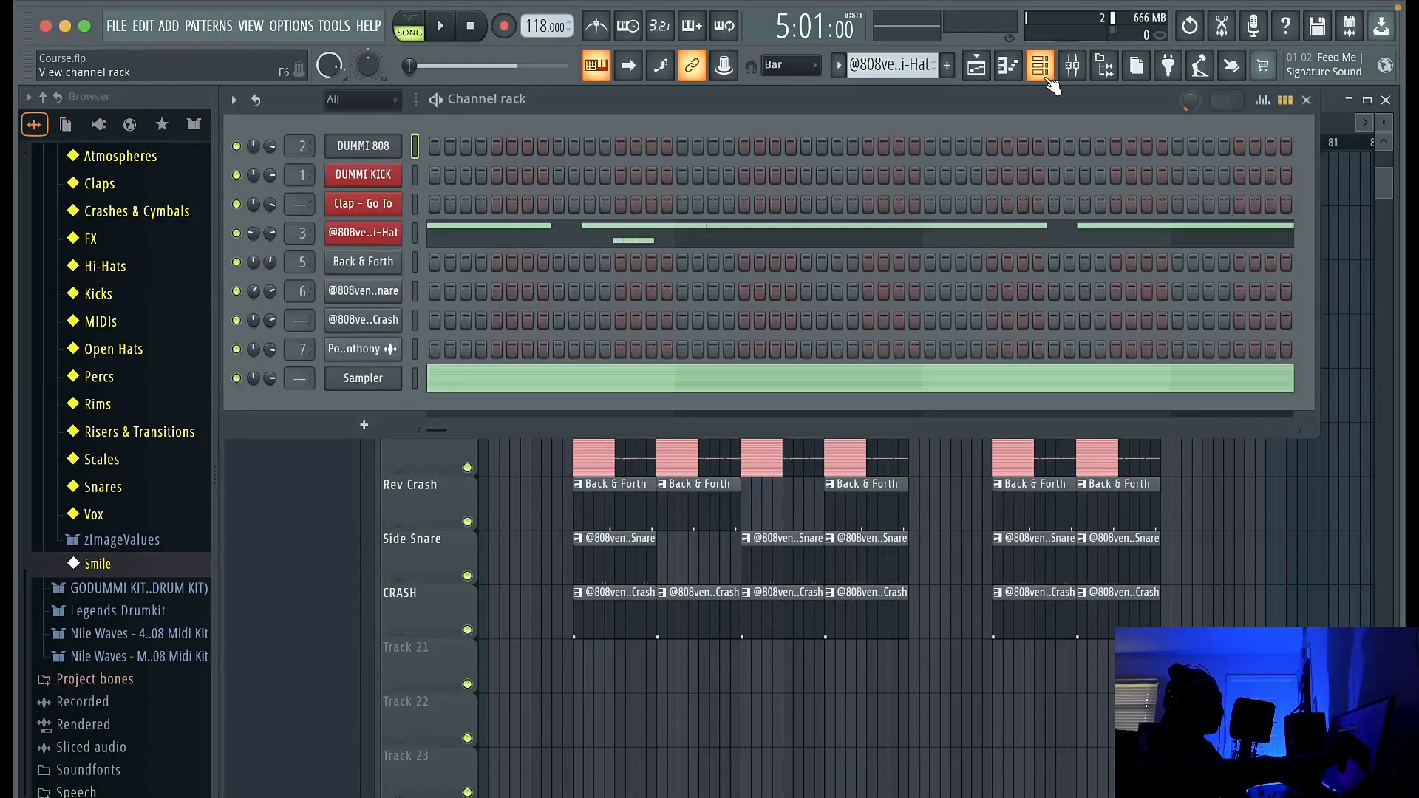
pyautogui.scroll(3, 760, 587)
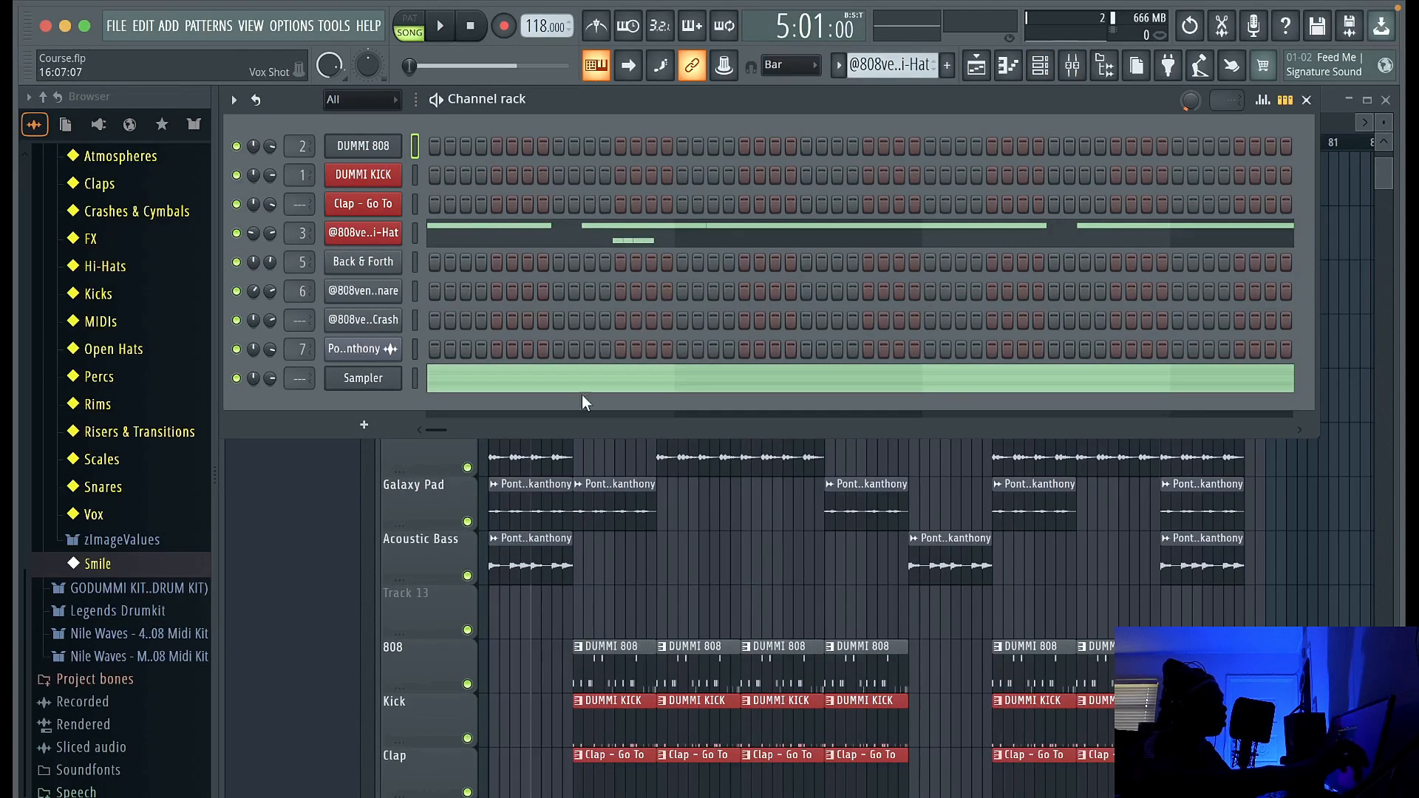
pyautogui.scroll(1, 760, 595)
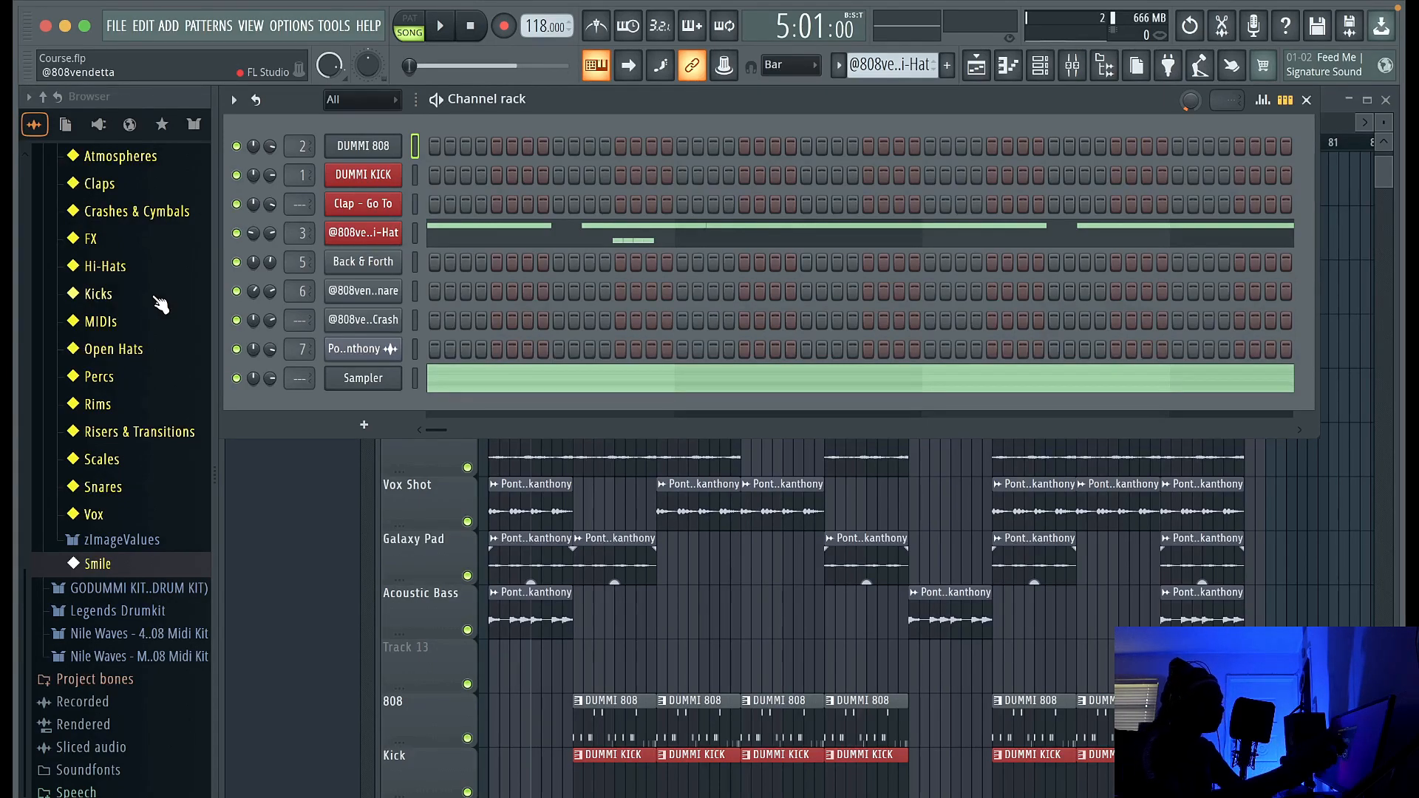
pyautogui.click(365, 146)
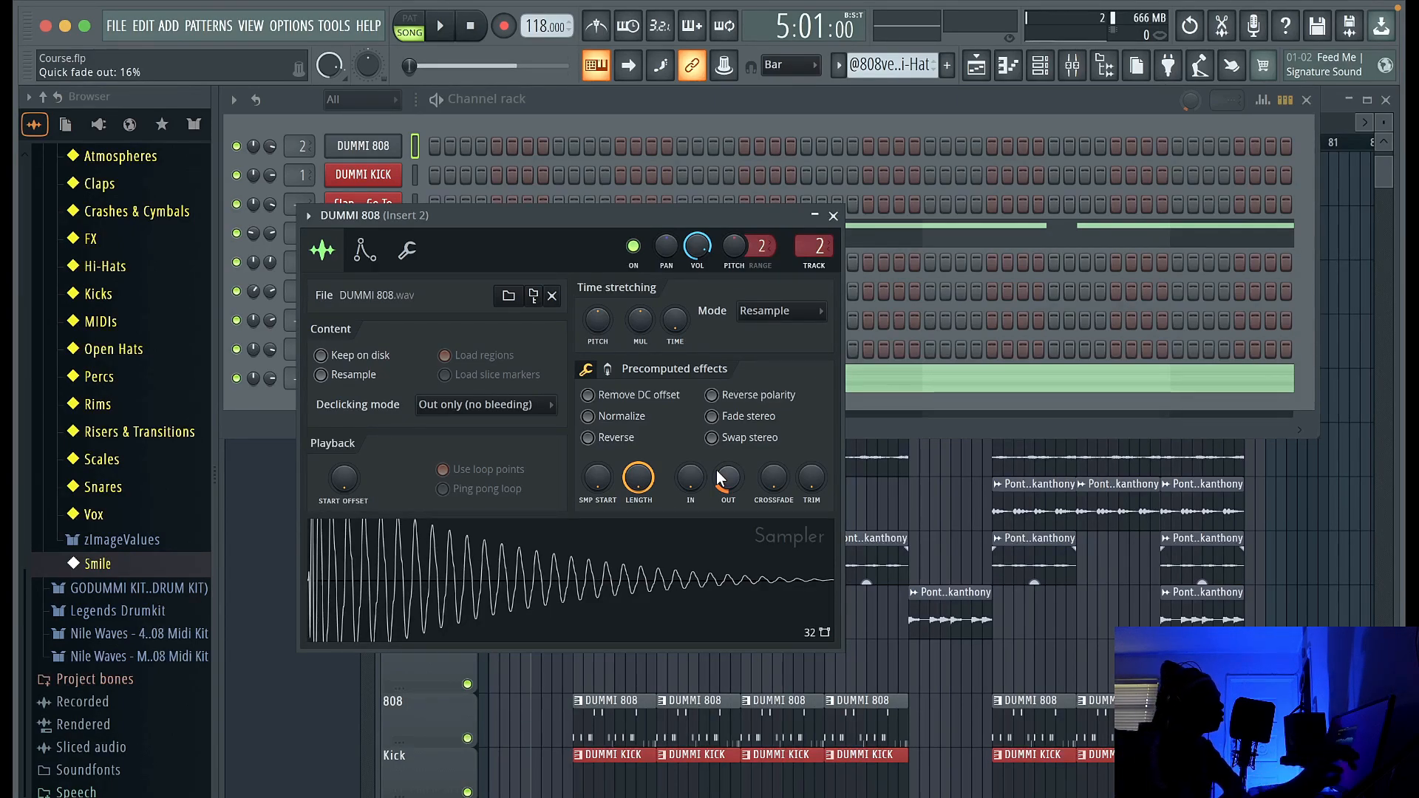
pyautogui.click(833, 216)
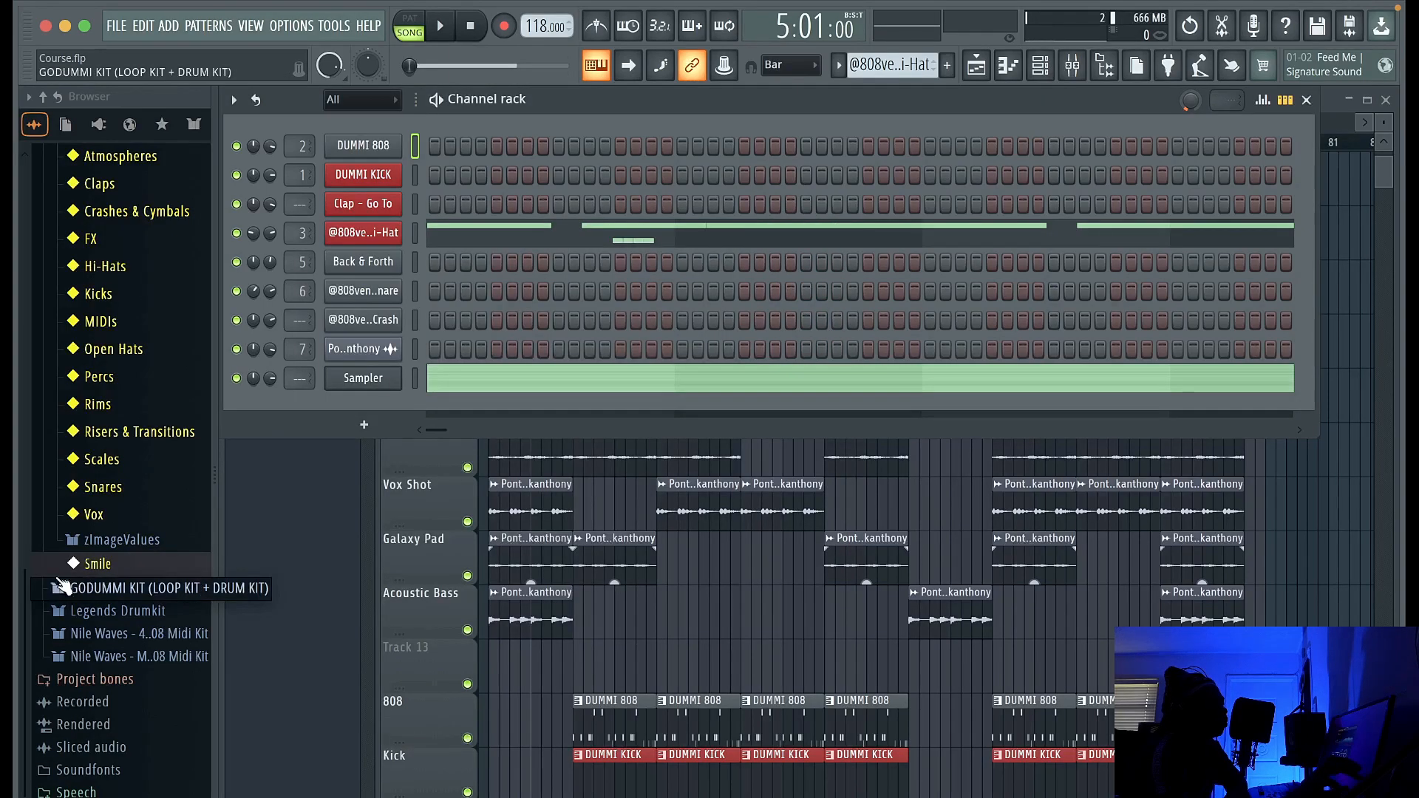
# Expand the Scales folder in the browser and look through the Minor Scales list.
pyautogui.click(124, 464)
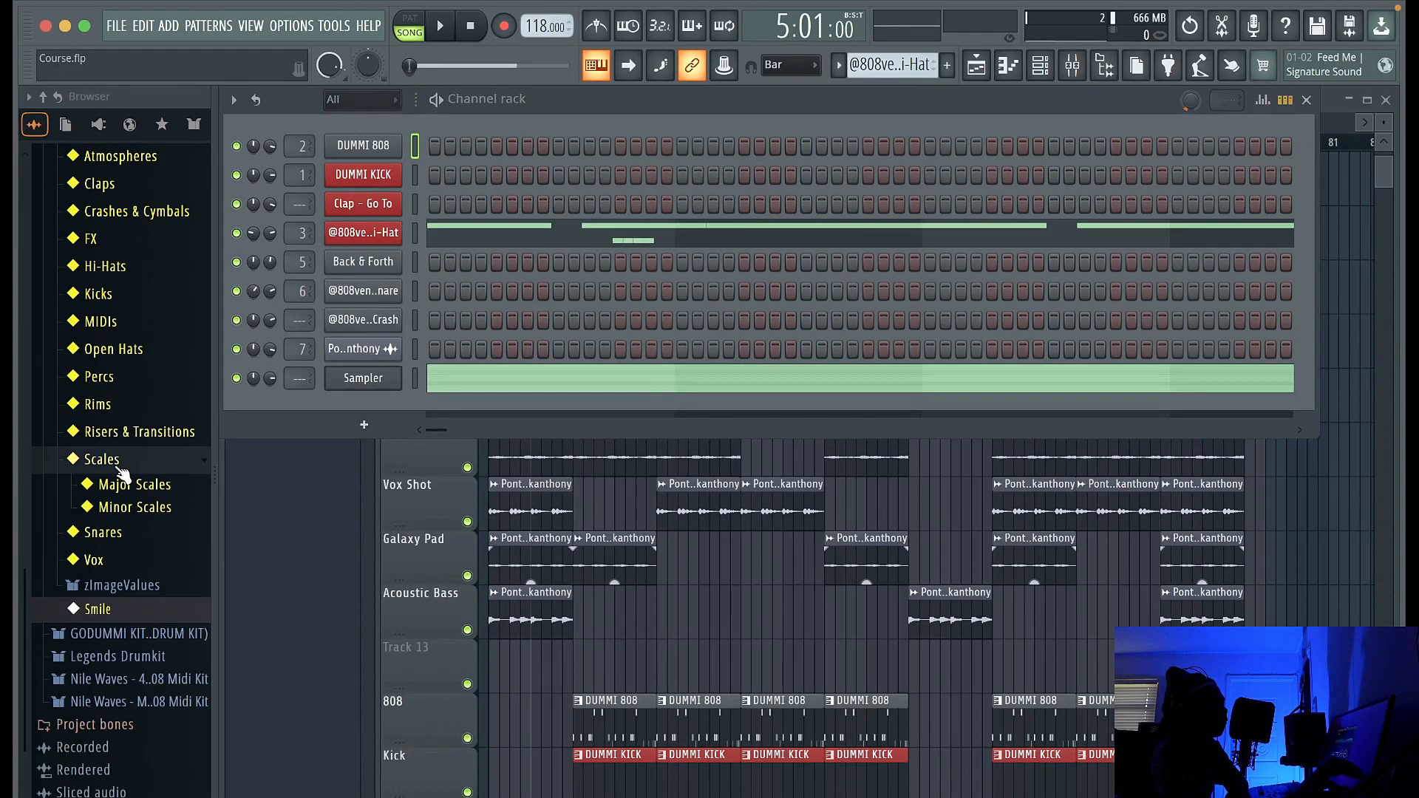
pyautogui.click(134, 510)
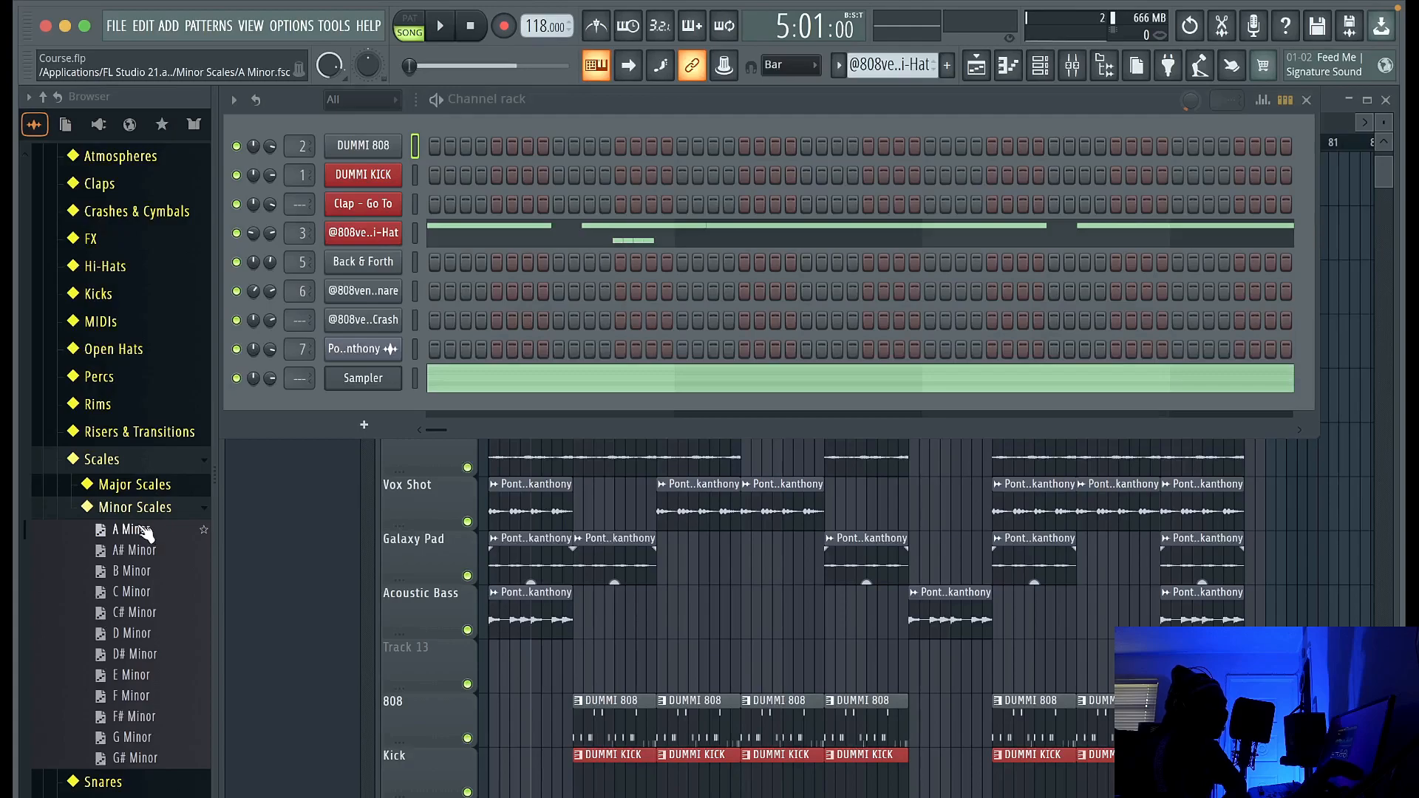
pyautogui.click(125, 513)
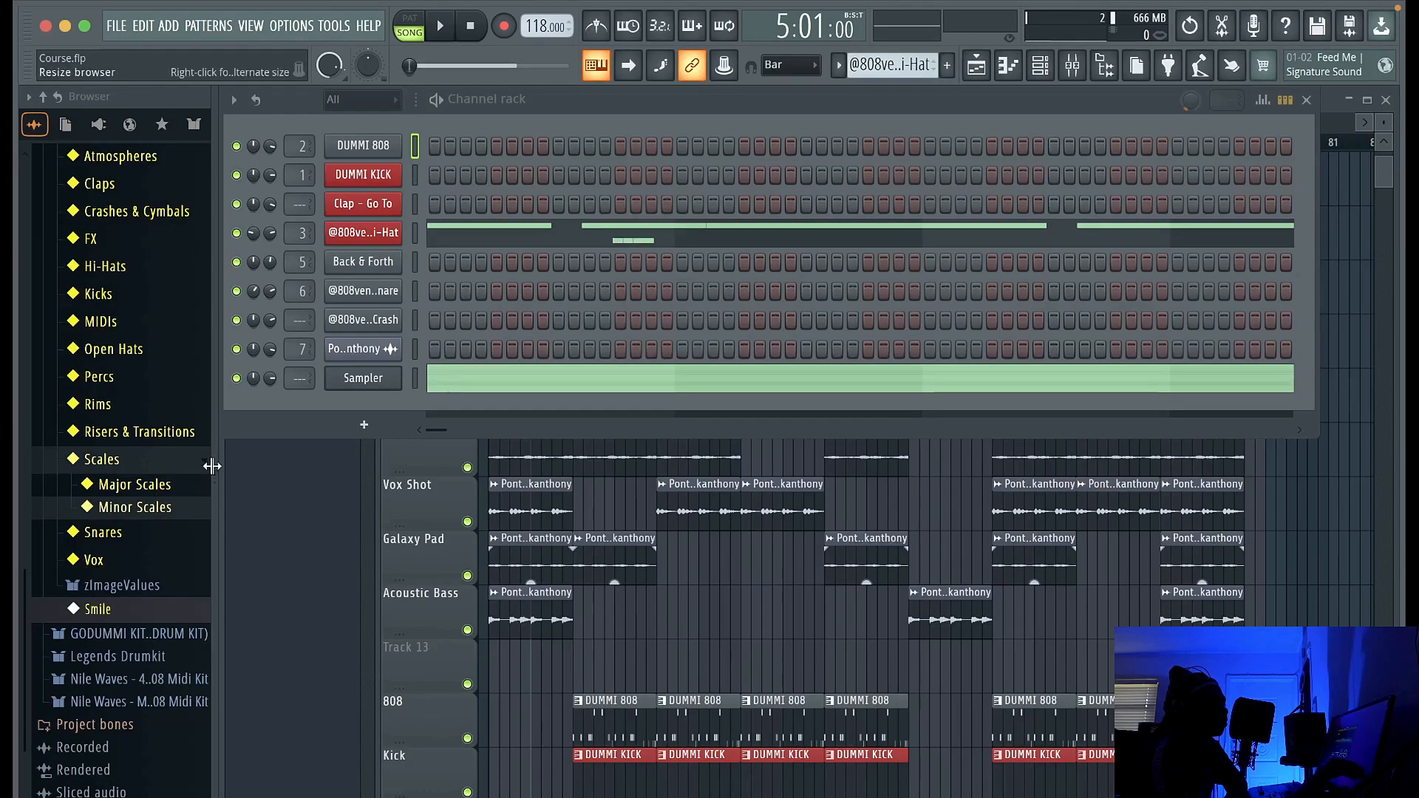
# View the empty Sampler channel's settings, then close them and hide the channel rack.
pyautogui.click(363, 377)
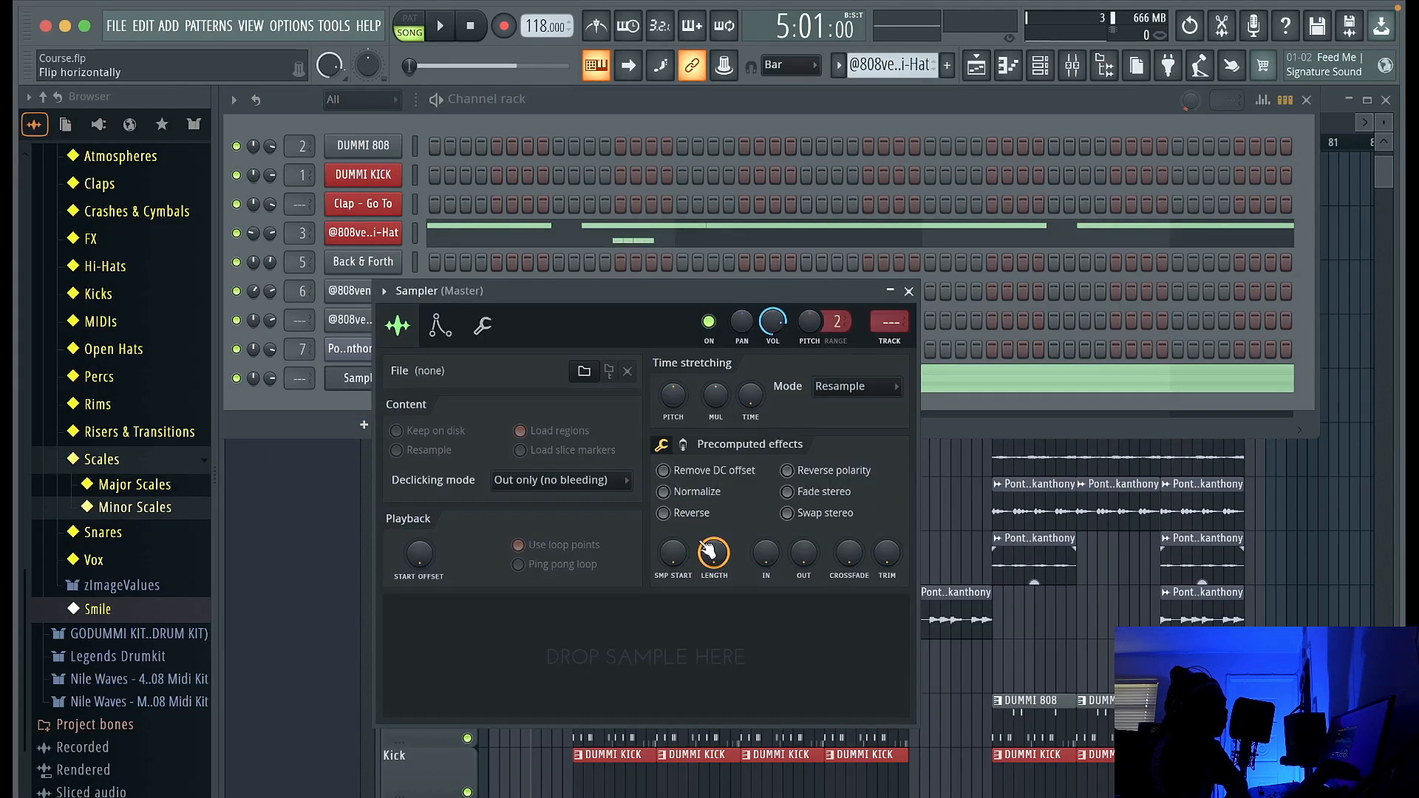
pyautogui.click(357, 379)
pyautogui.click(357, 380)
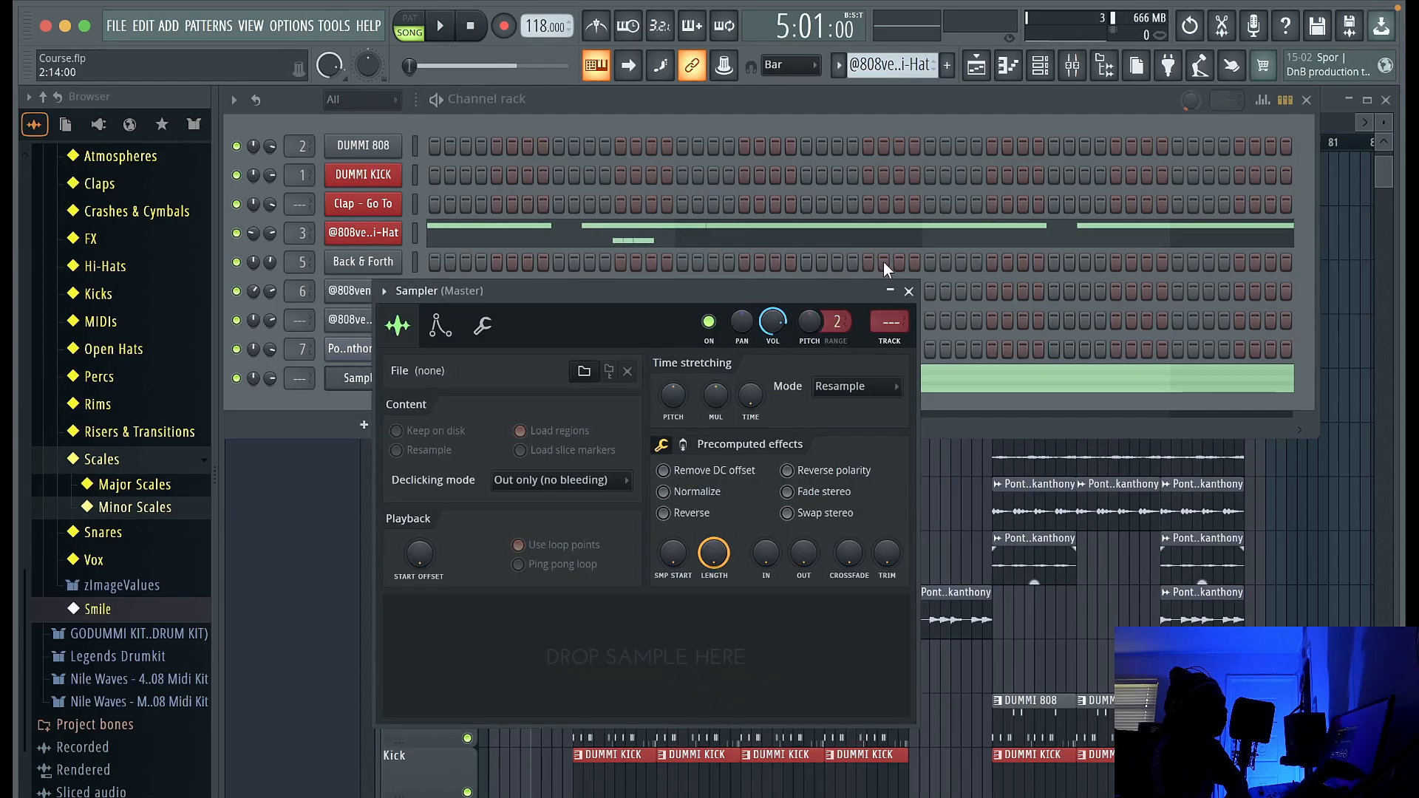
pyautogui.click(909, 291)
pyautogui.press('F6')
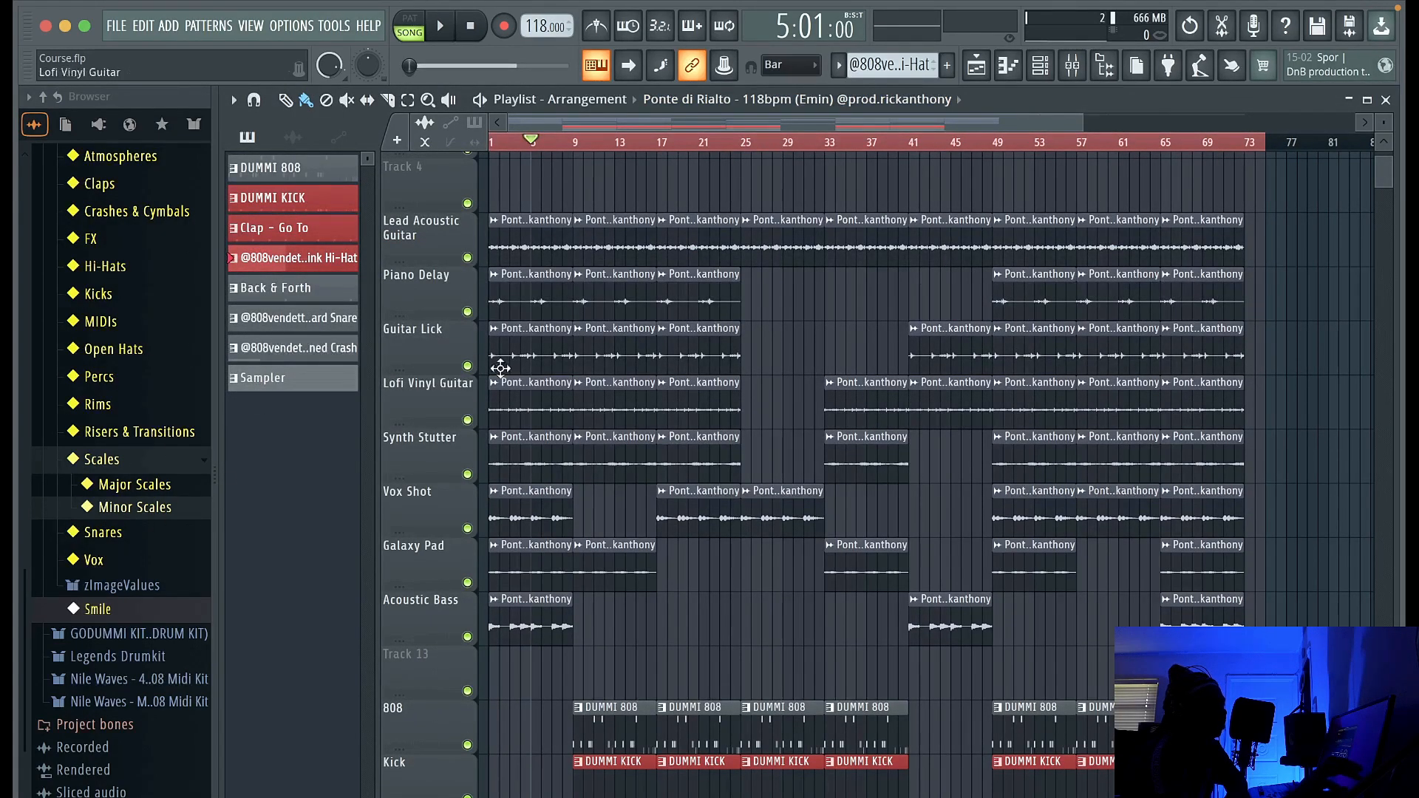
# Show the channel rack again and open the Sampler channel's scale notes in the piano roll.
pyautogui.press('F6')
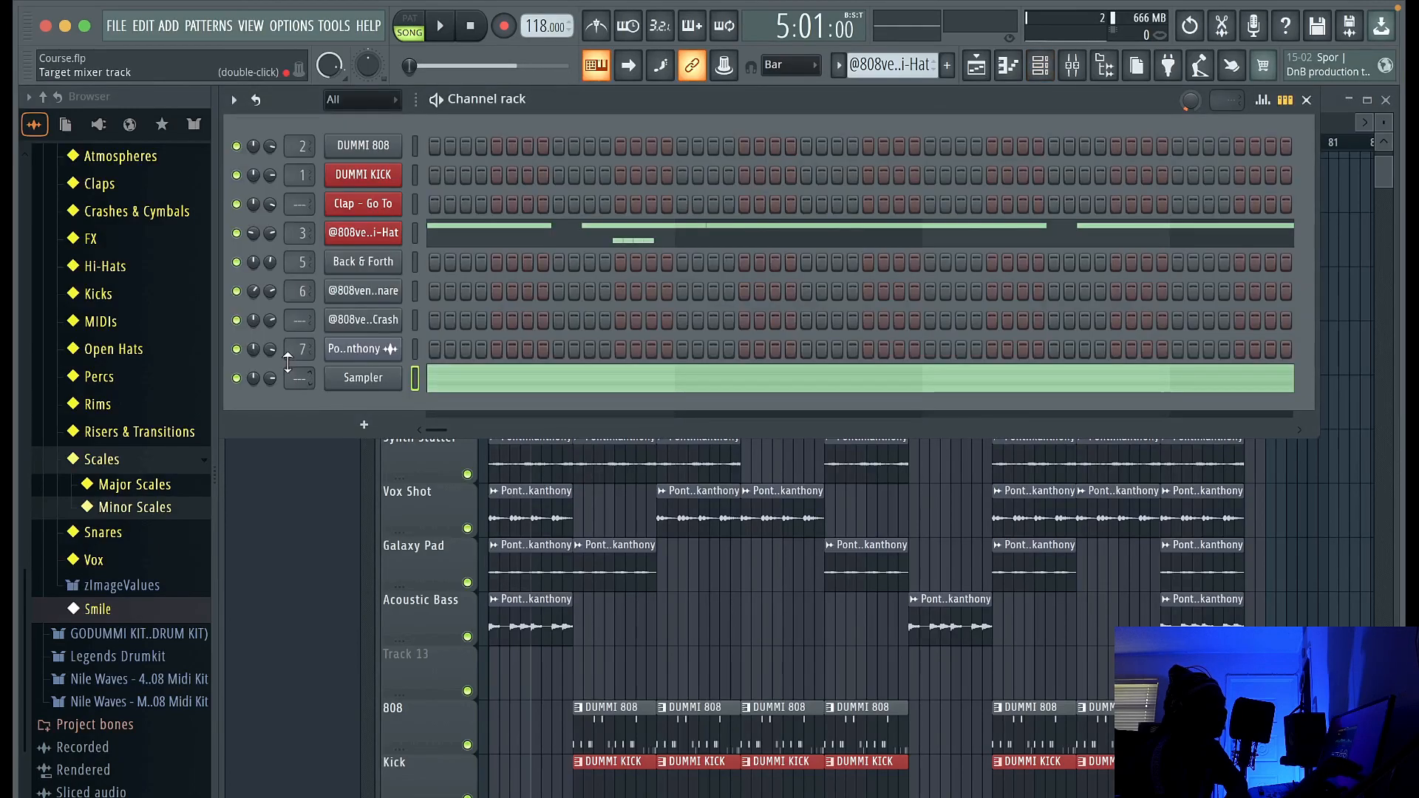
pyautogui.click(361, 378)
pyautogui.click(352, 383)
pyautogui.rightClick(353, 383)
pyautogui.click(443, 379)
pyautogui.scroll(-3, 479, 383)
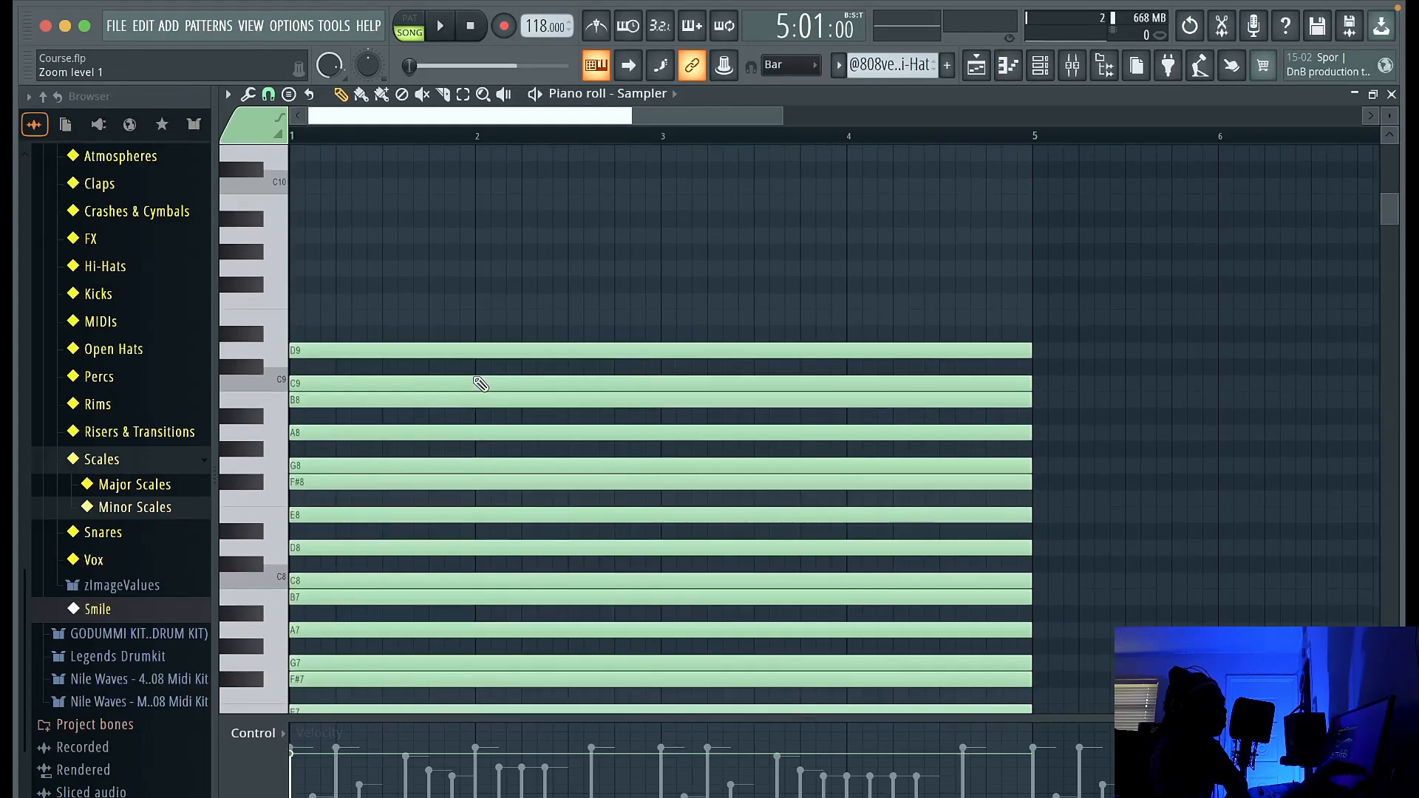
pyautogui.scroll(-5, 481, 384)
# Switch the piano roll to the DUMMI 808 channel and select the DUMMI 808 pattern.
pyautogui.click(643, 94)
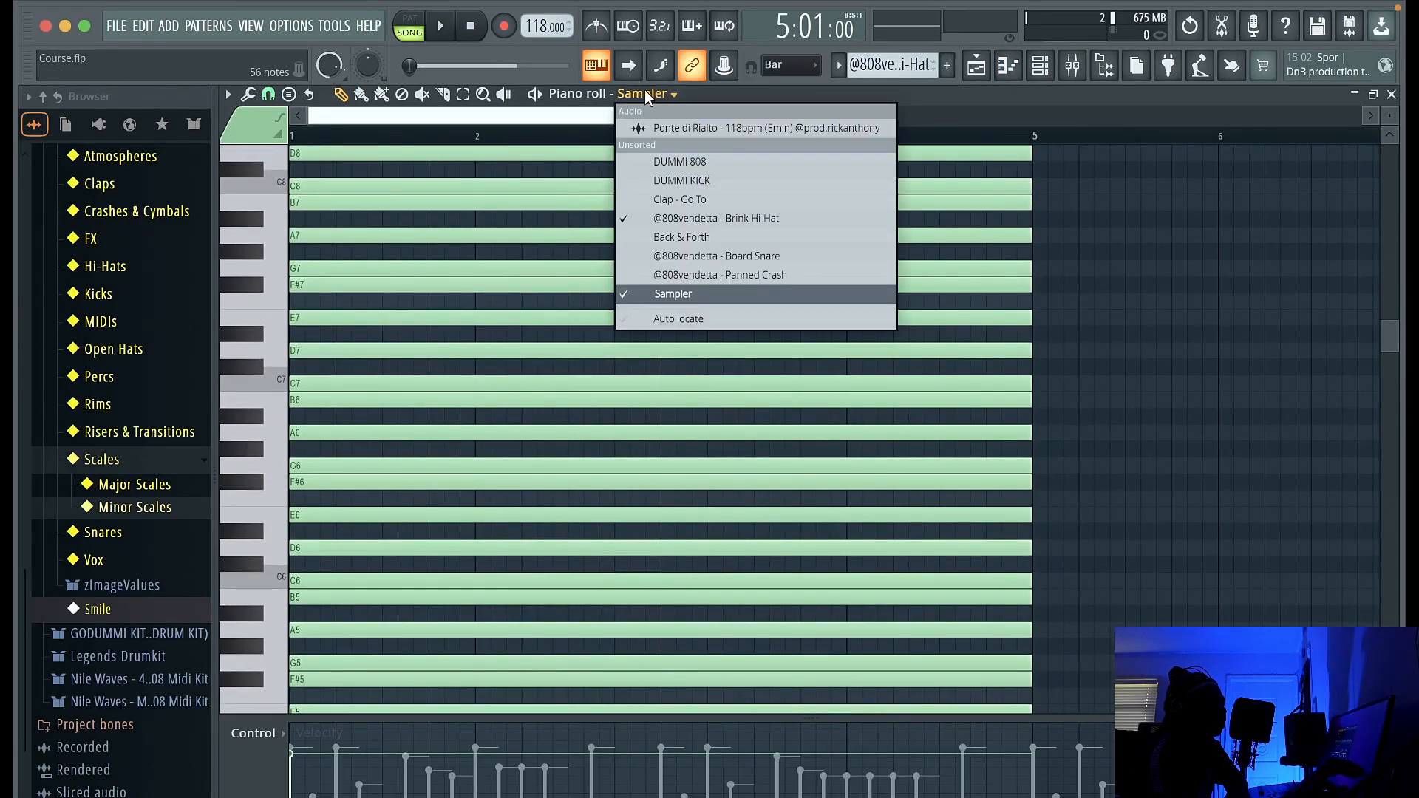
pyautogui.click(678, 164)
pyautogui.scroll(-4, 579, 385)
pyautogui.scroll(2, 580, 389)
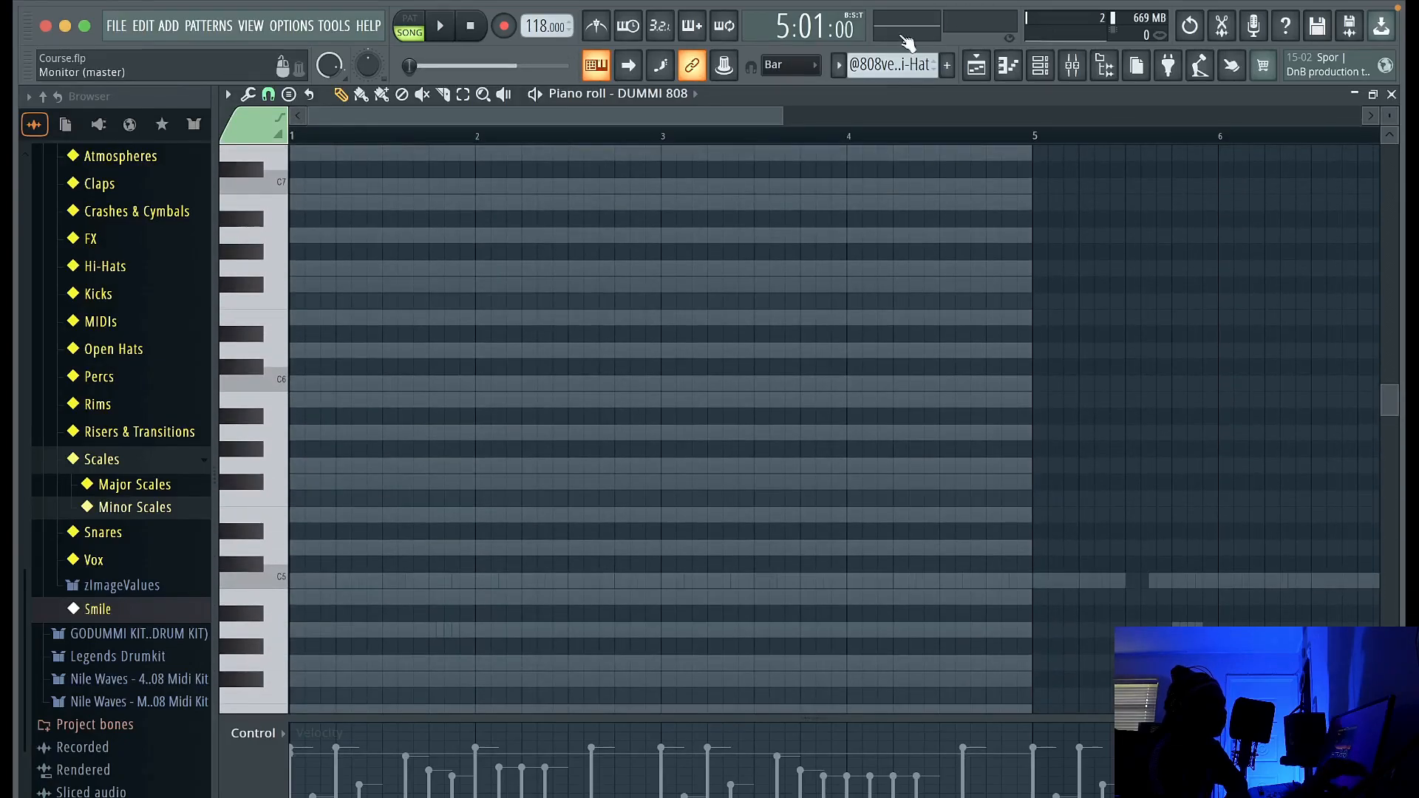
pyautogui.click(891, 65)
pyautogui.click(854, 90)
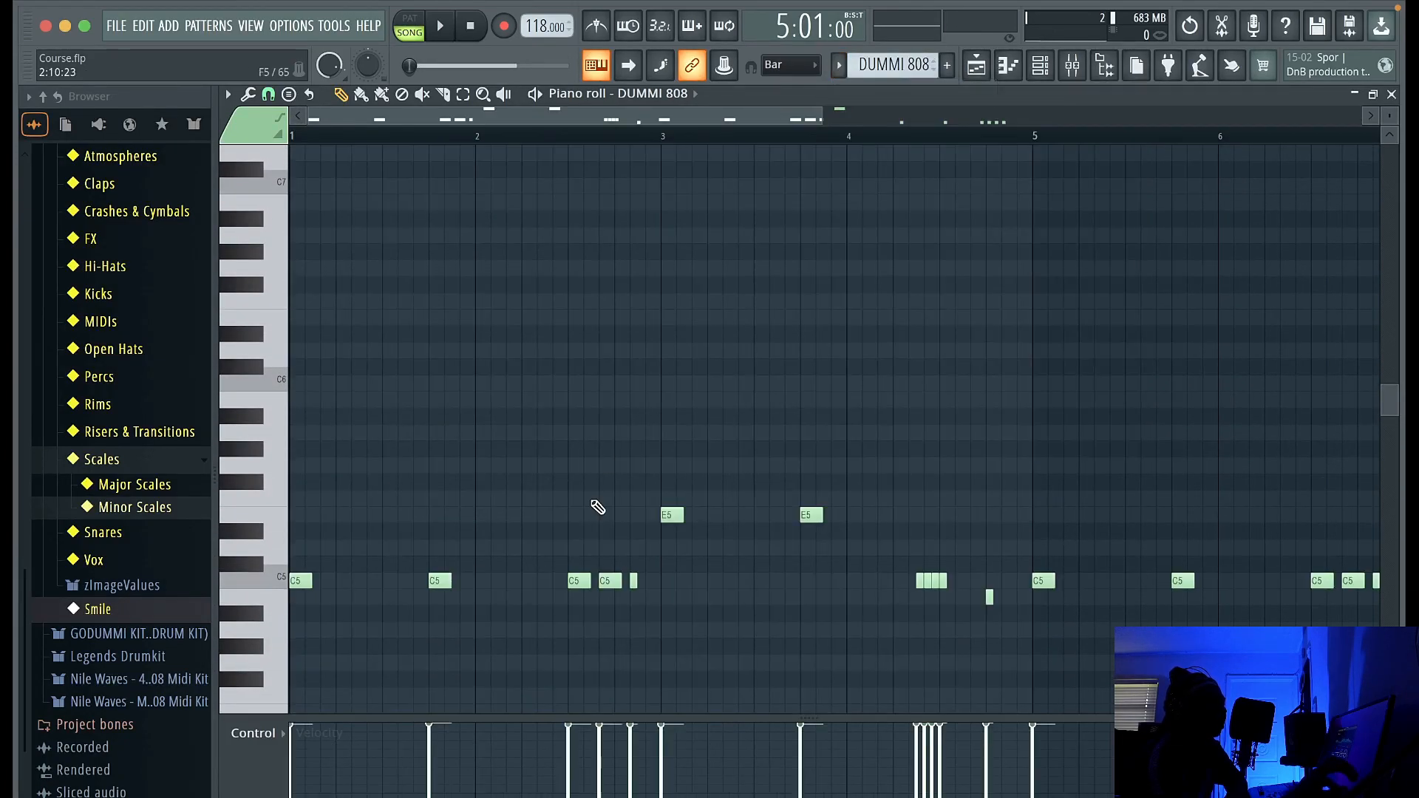
pyautogui.scroll(-4, 597, 507)
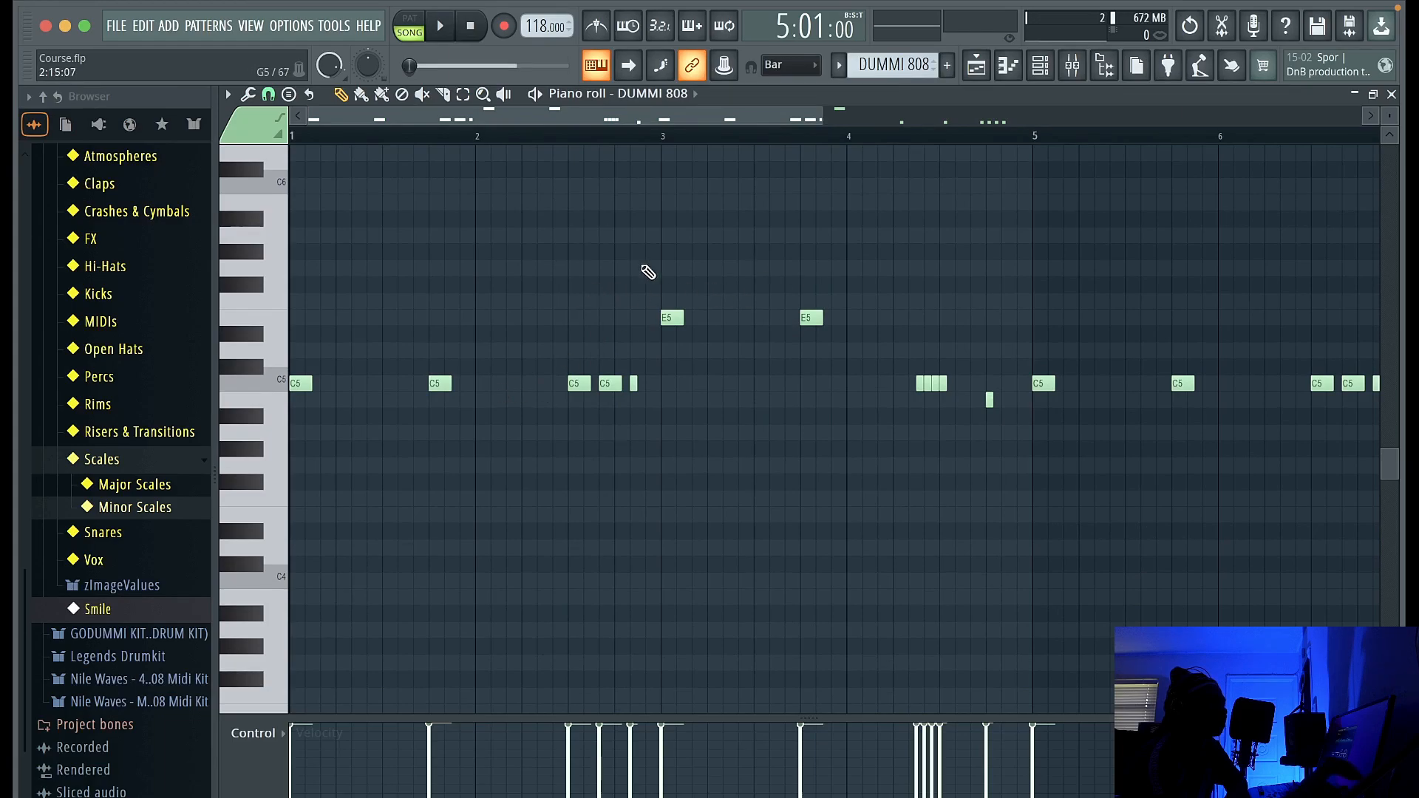
pyautogui.moveTo(822, 118); pyautogui.dragTo(1232, 121)
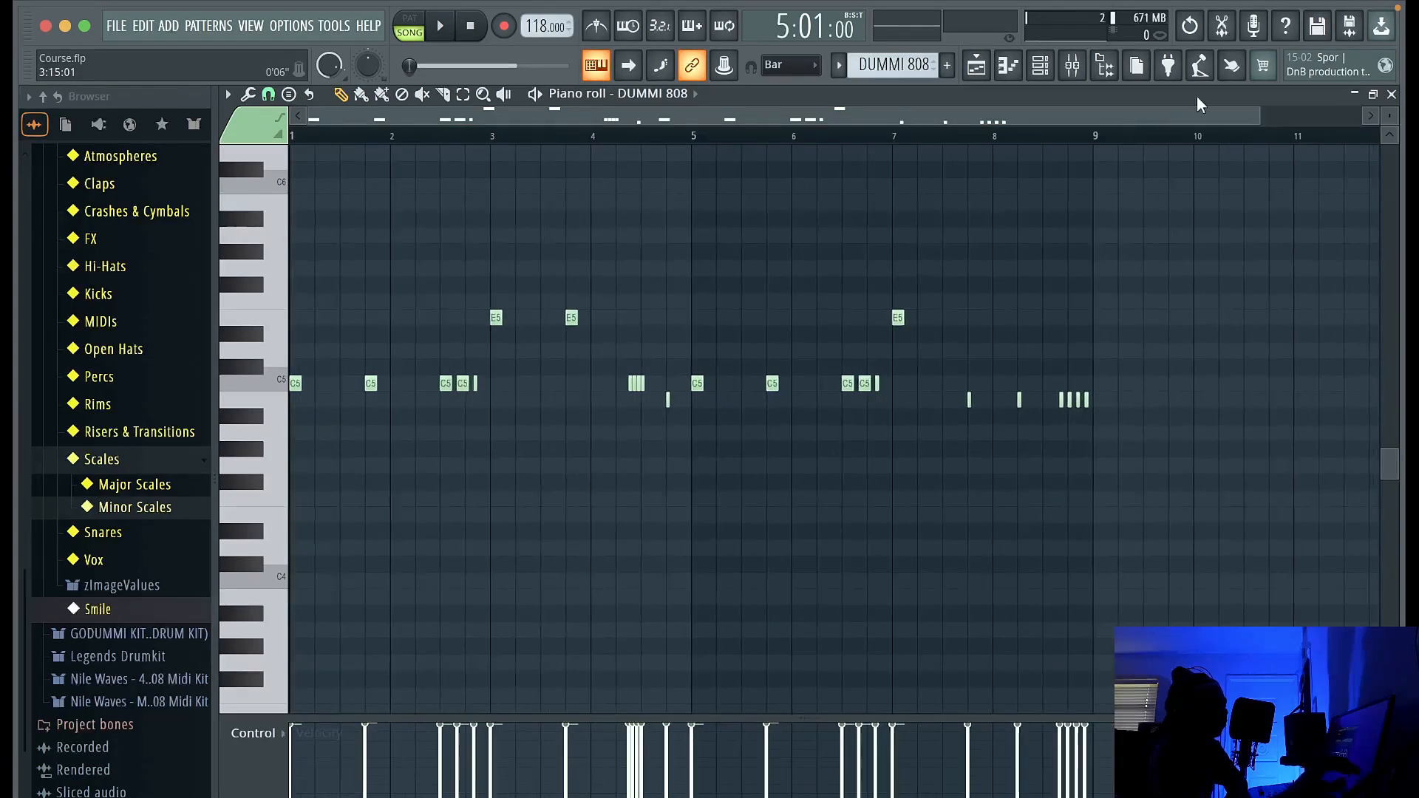
# Open the DUMMI 808 sample in the Edison audio editor, detect its pitch regions, and close the editor.
pyautogui.click(1040, 65)
pyautogui.click(363, 146)
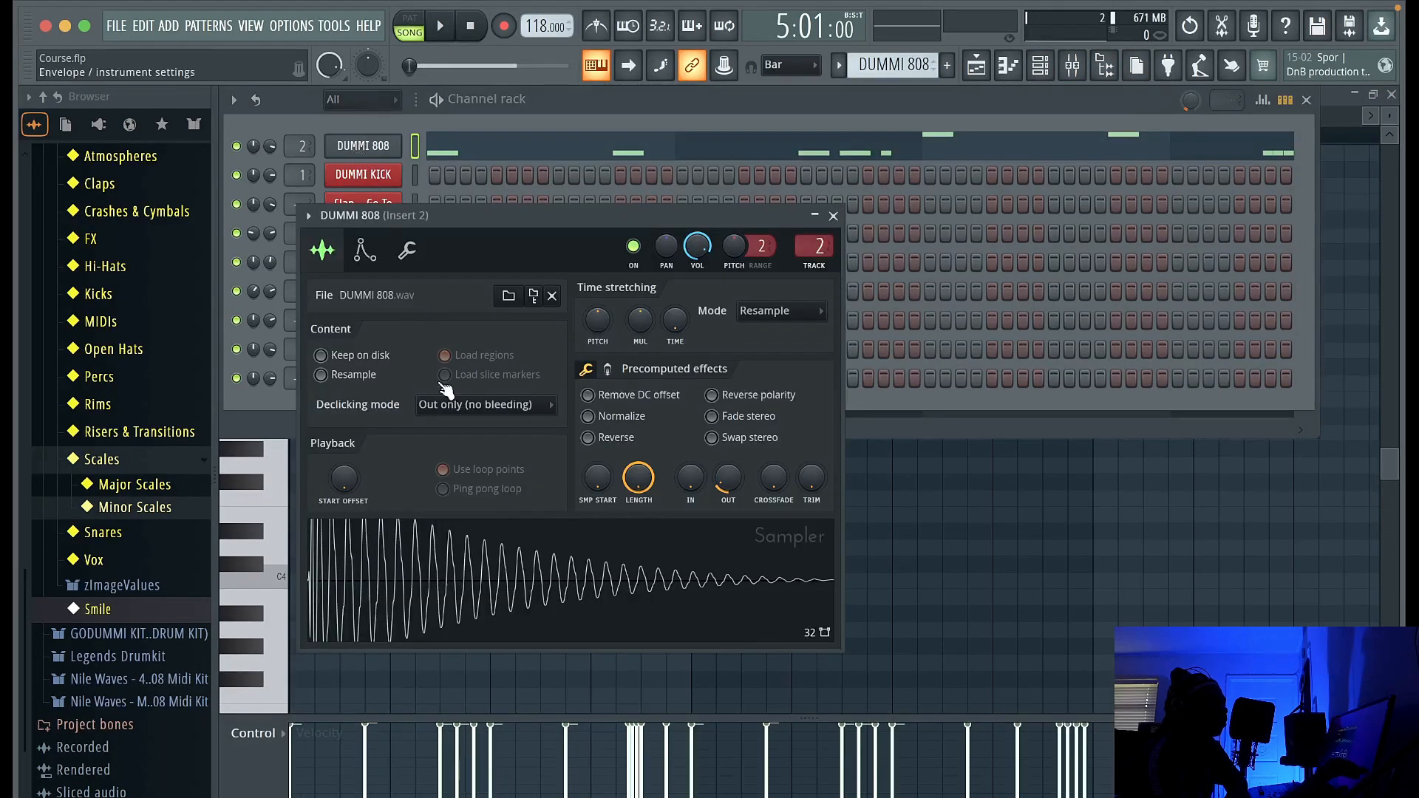
pyautogui.rightClick(522, 559)
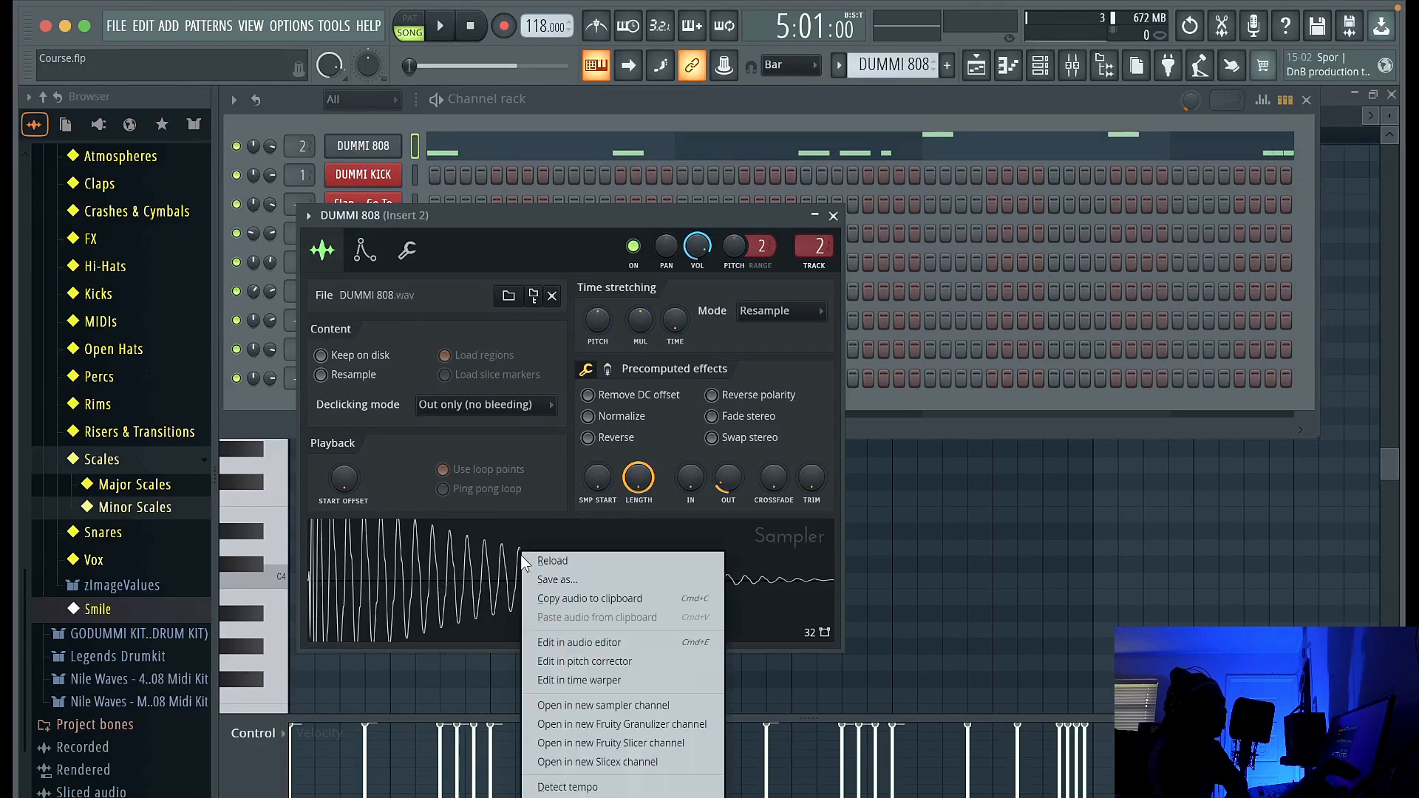
pyautogui.click(591, 645)
pyautogui.click(489, 350)
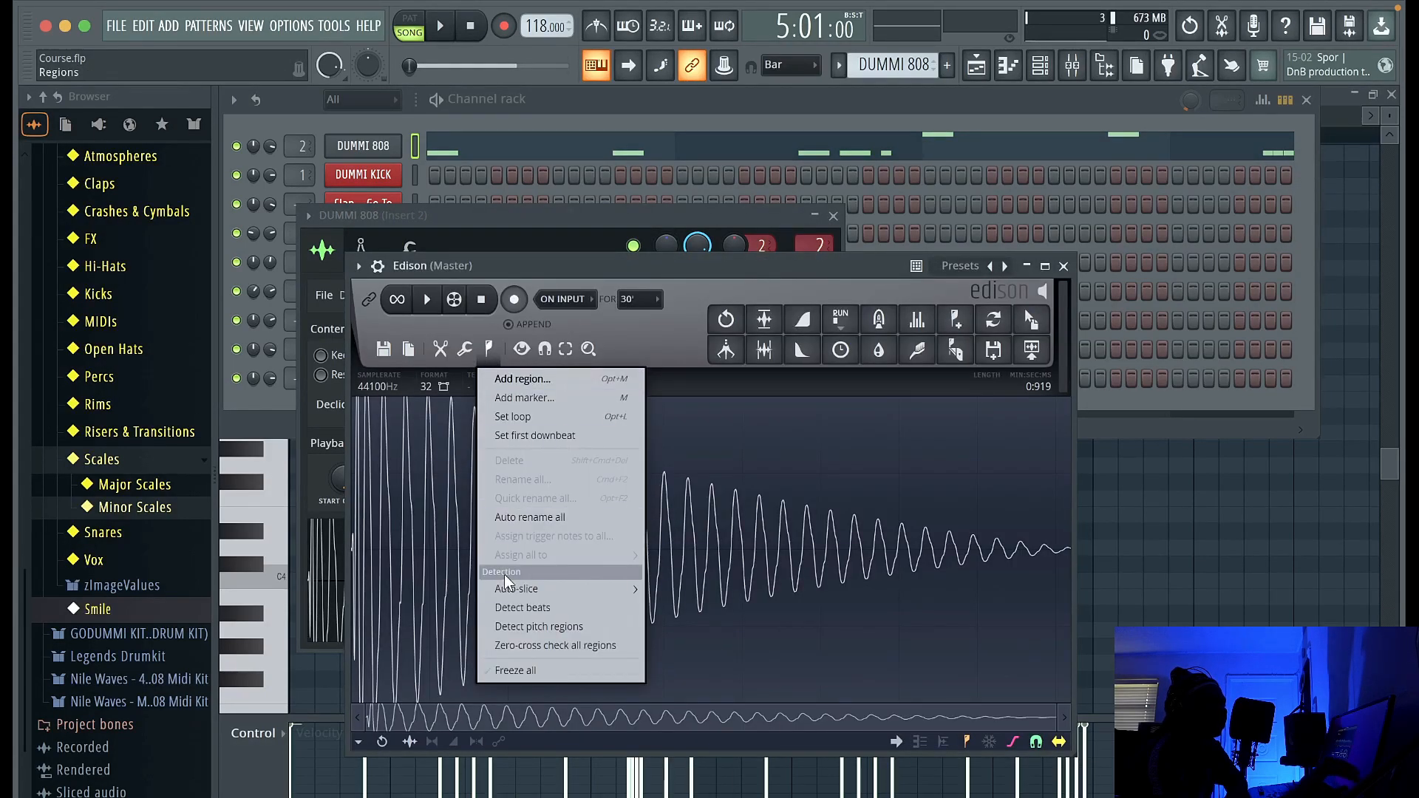
pyautogui.click(502, 621)
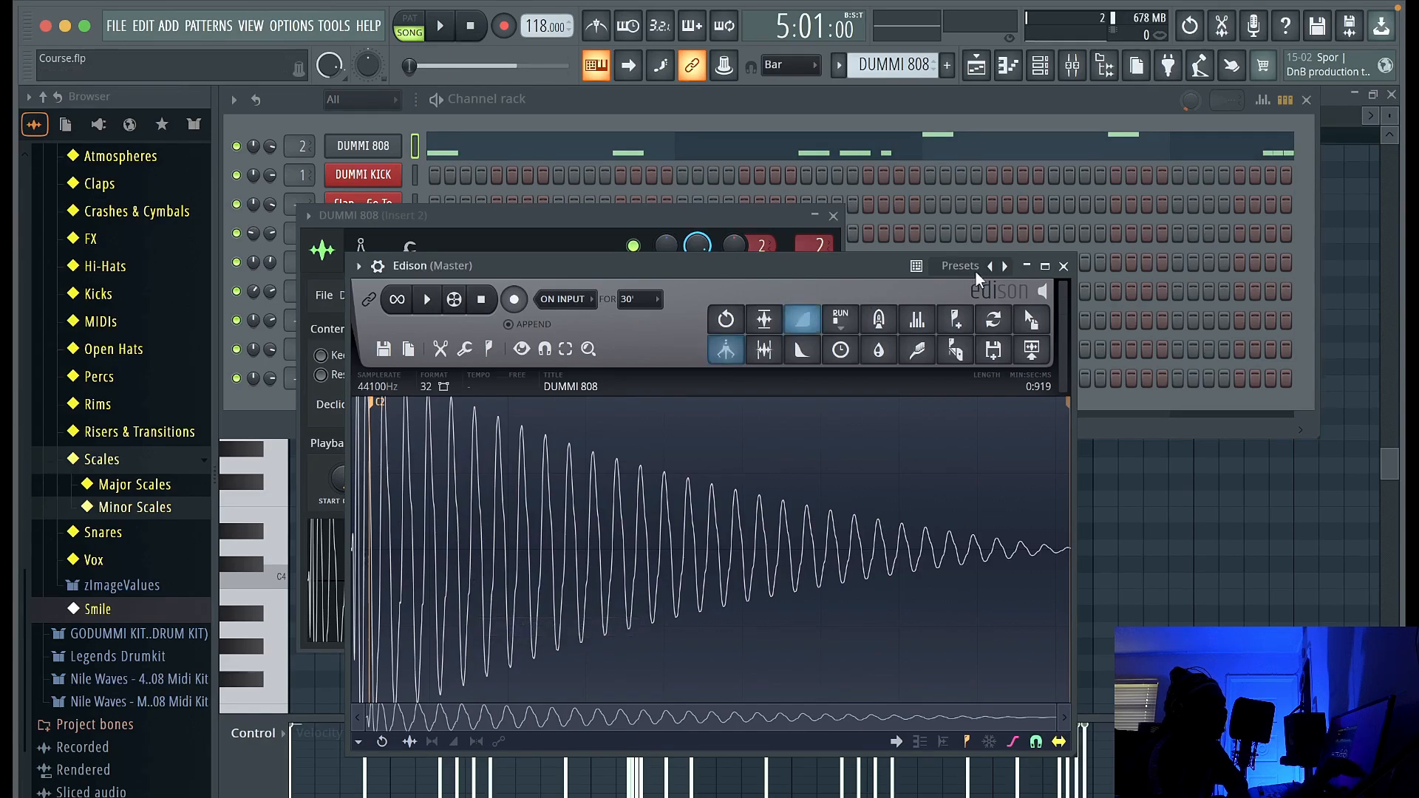
pyautogui.click(1063, 265)
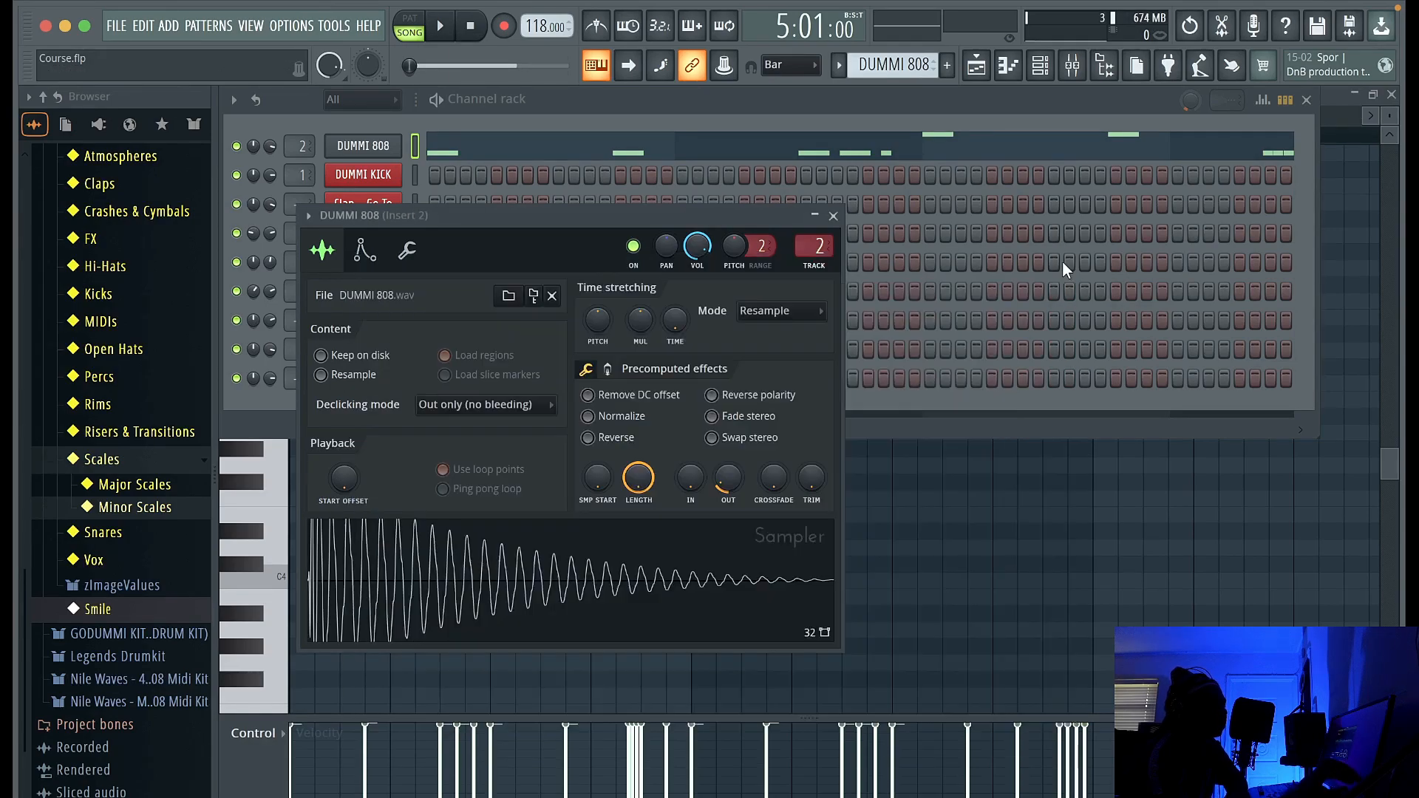
# Load the E Minor scale from the Minor Scales folder onto the Sampler channel in the DUMMI 808 pattern.
pyautogui.click(562, 131)
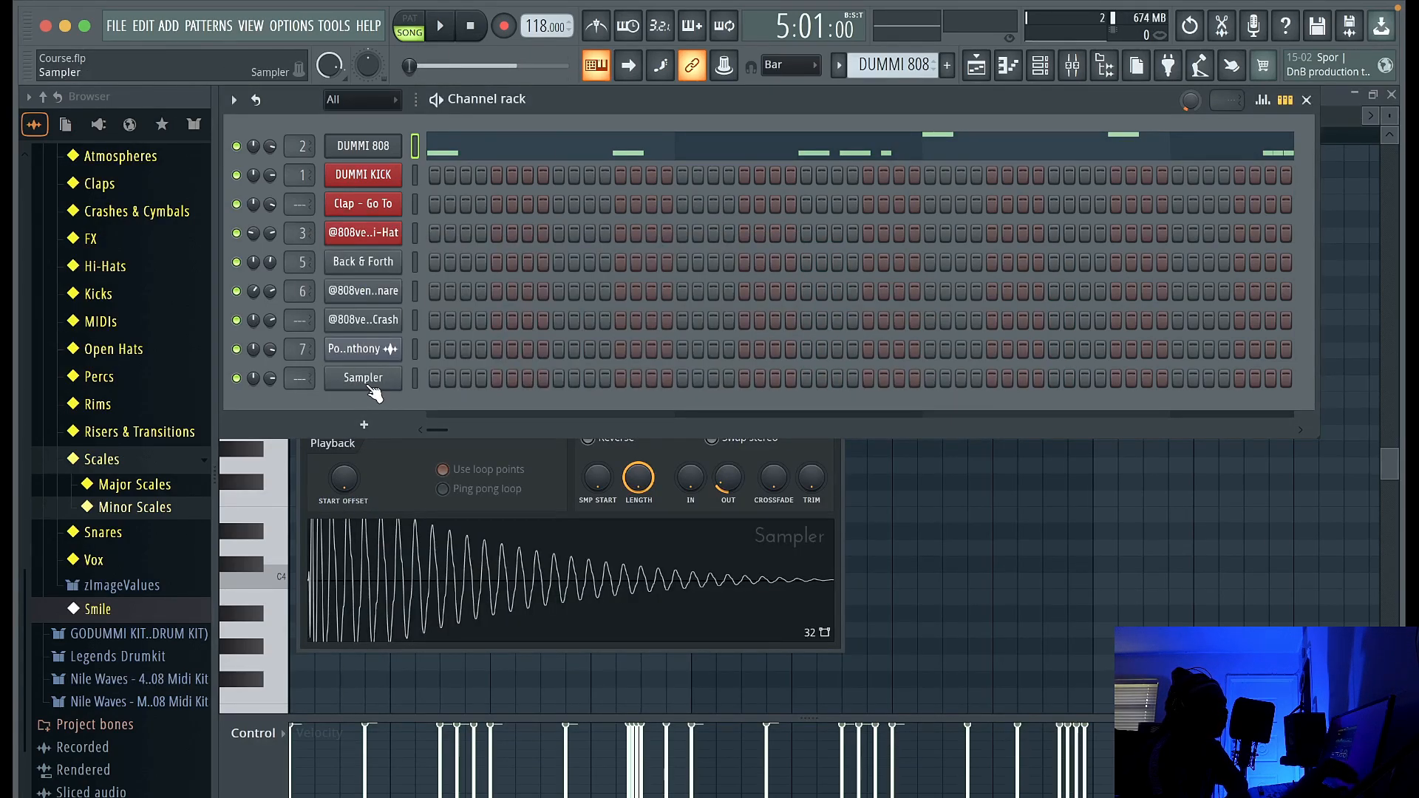
pyautogui.click(358, 102)
pyautogui.click(359, 115)
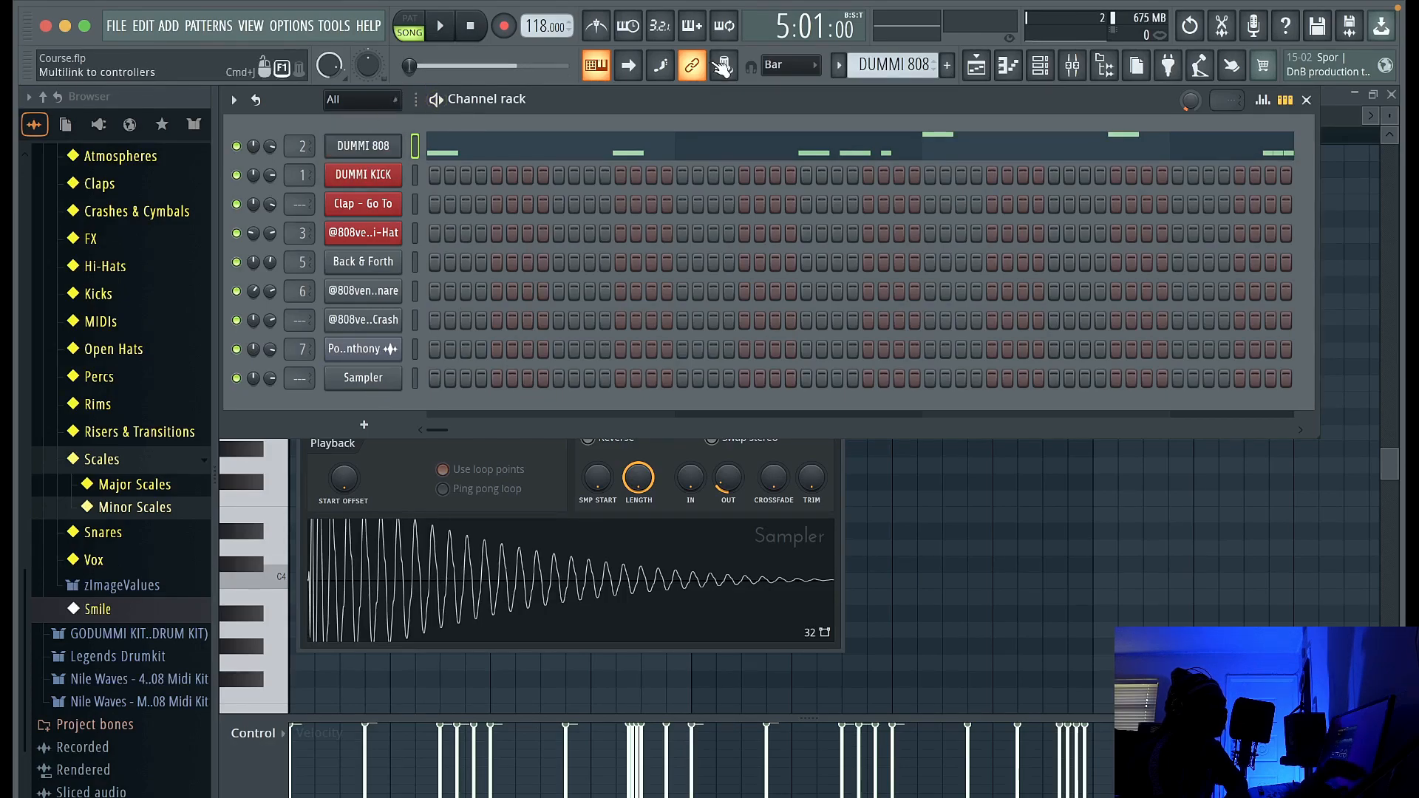
pyautogui.click(140, 507)
pyautogui.moveTo(137, 675); pyautogui.dragTo(364, 377)
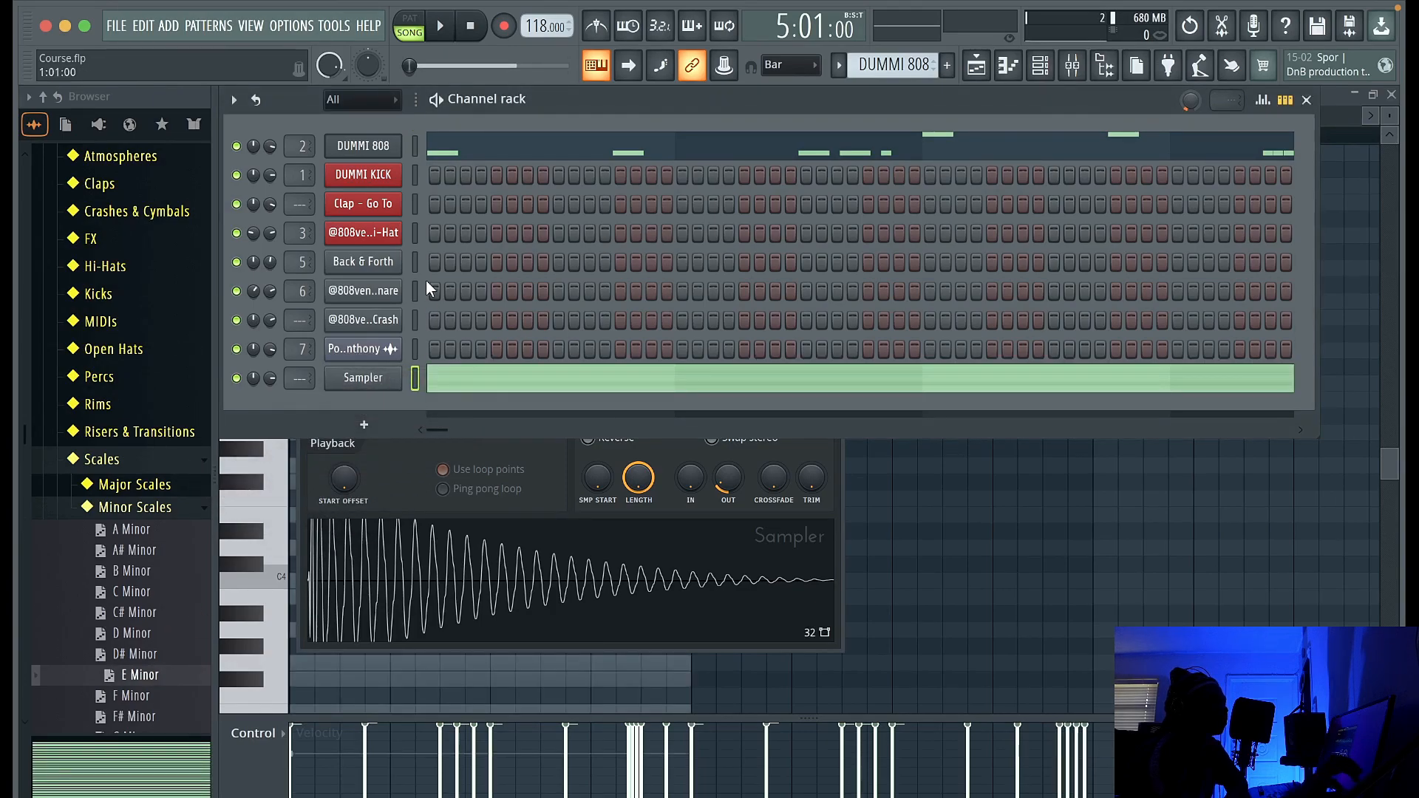
# Open the DUMMI 808 channel's notes in the piano roll and look over the 808 pattern.
pyautogui.rightClick(357, 146)
pyautogui.click(410, 144)
pyautogui.rightClick(388, 144)
pyautogui.click(416, 144)
pyautogui.scroll(-2, 495, 547)
pyautogui.scroll(2, 517, 576)
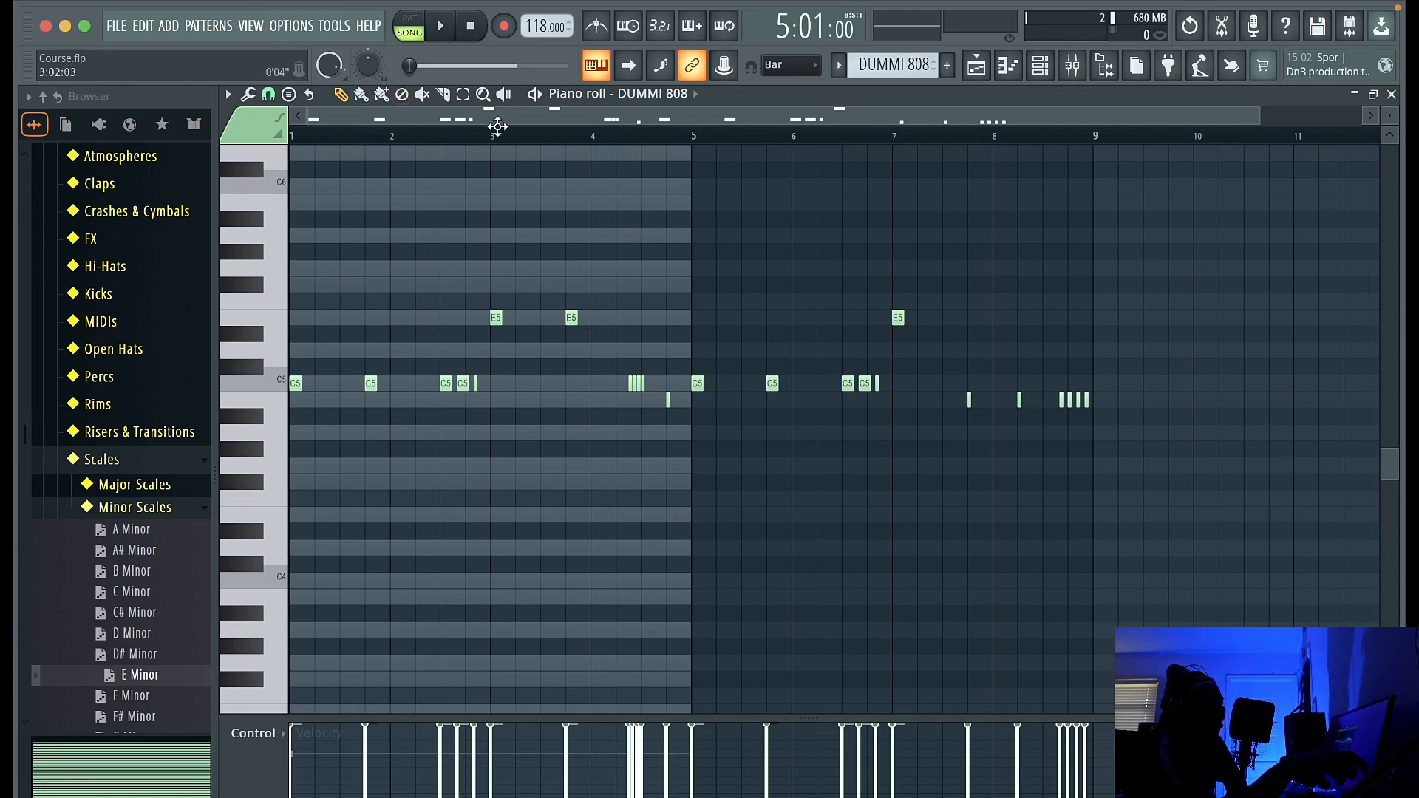
pyautogui.scroll(3, 578, 397)
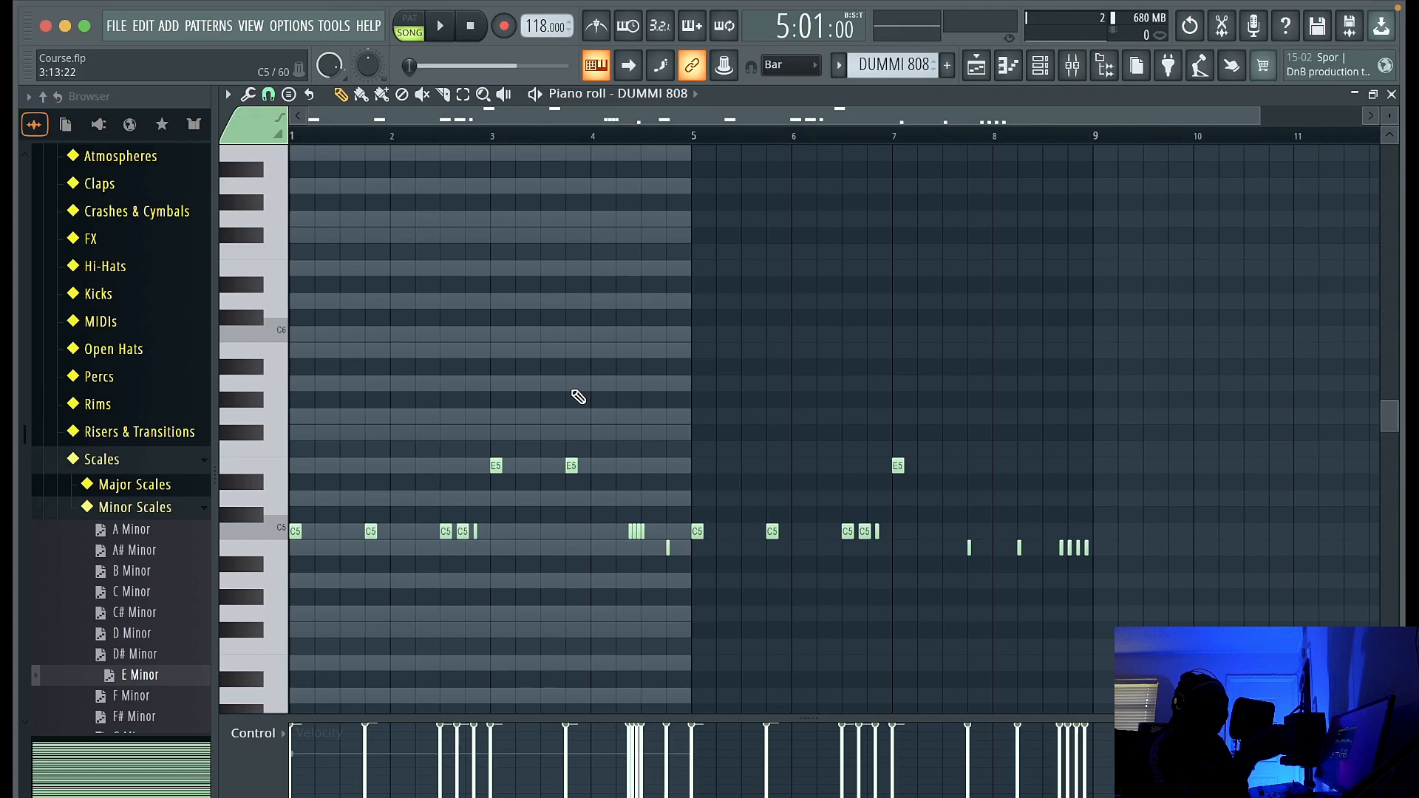
# Show the channel rack and switch to the DUMMI KICK pattern.
pyautogui.click(1041, 65)
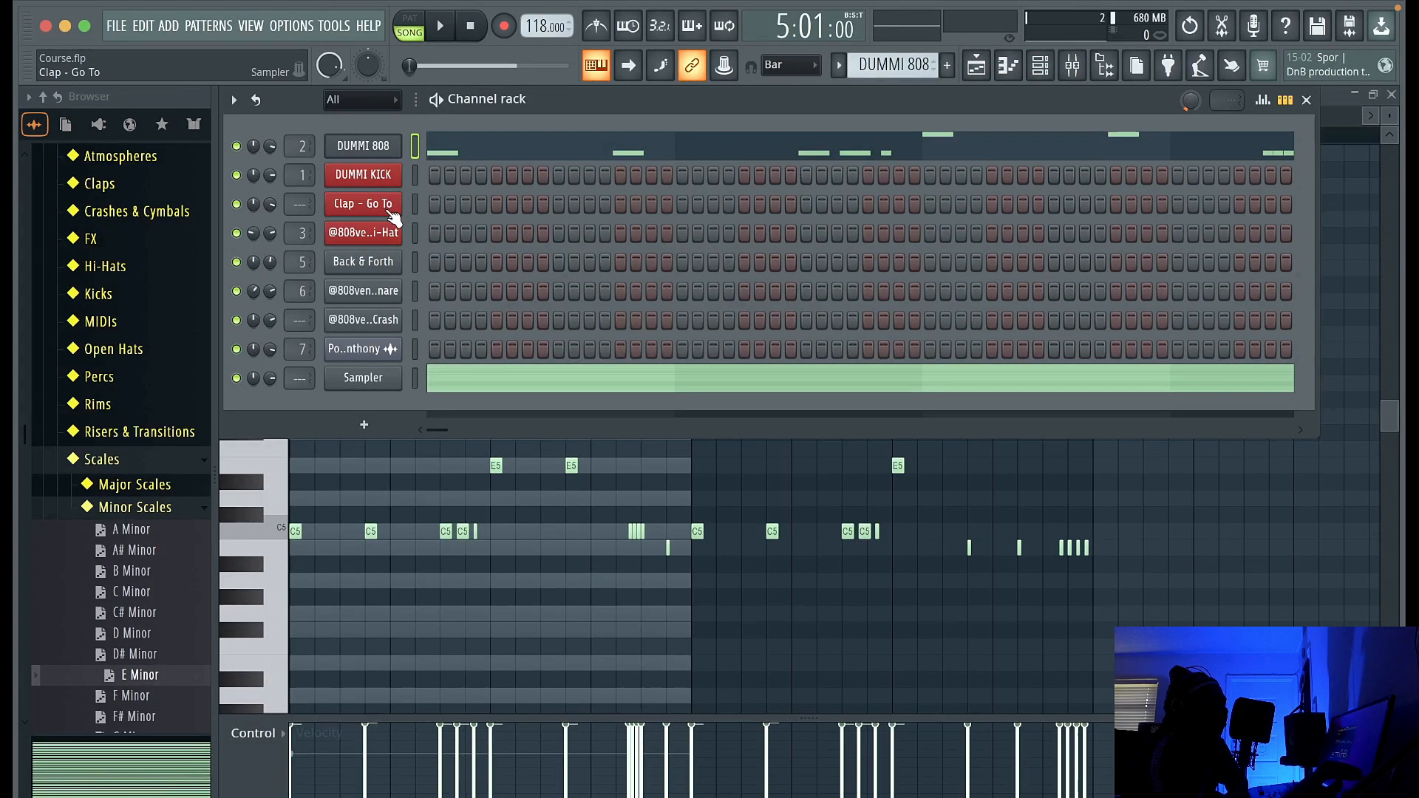
pyautogui.rightClick(371, 185)
pyautogui.press('Escape')
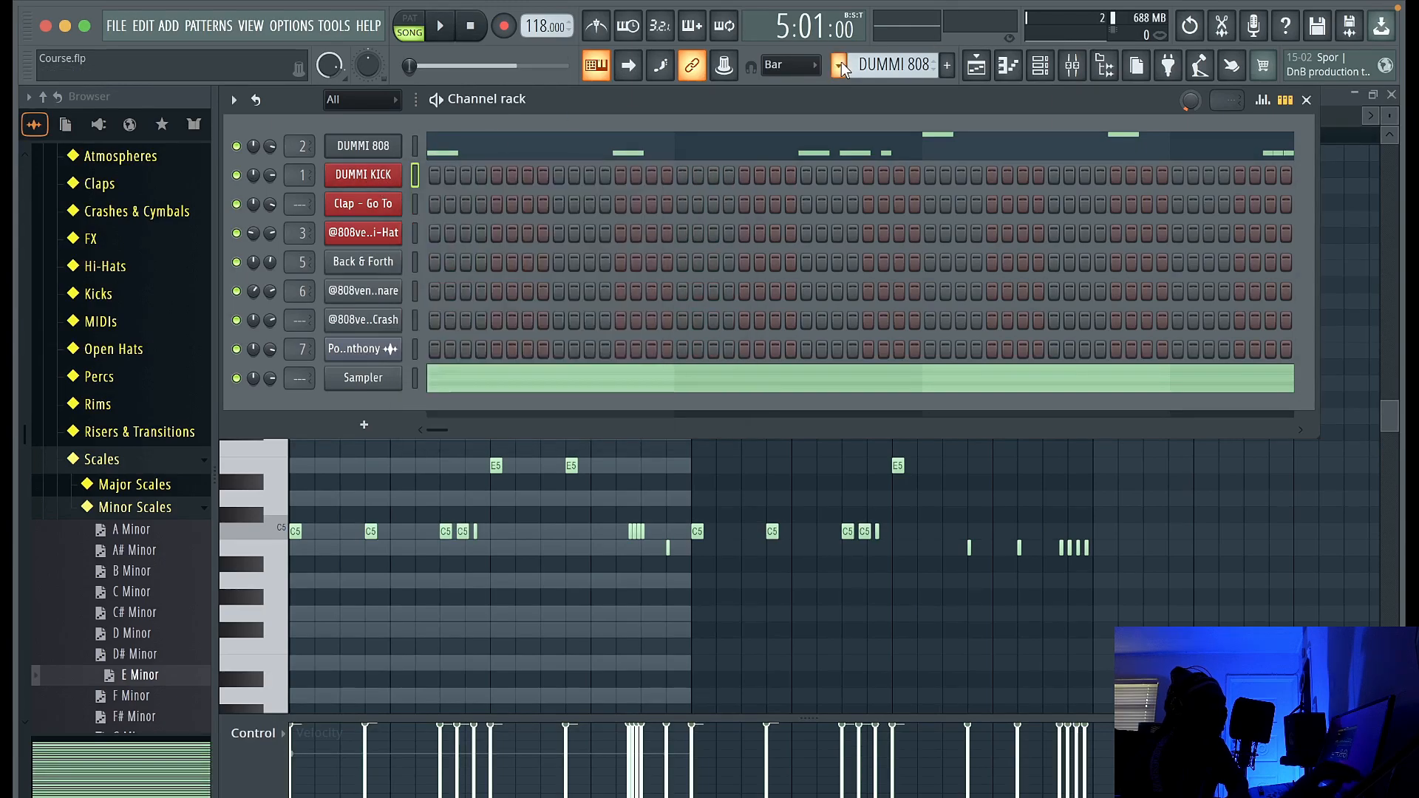
pyautogui.click(838, 65)
pyautogui.click(873, 105)
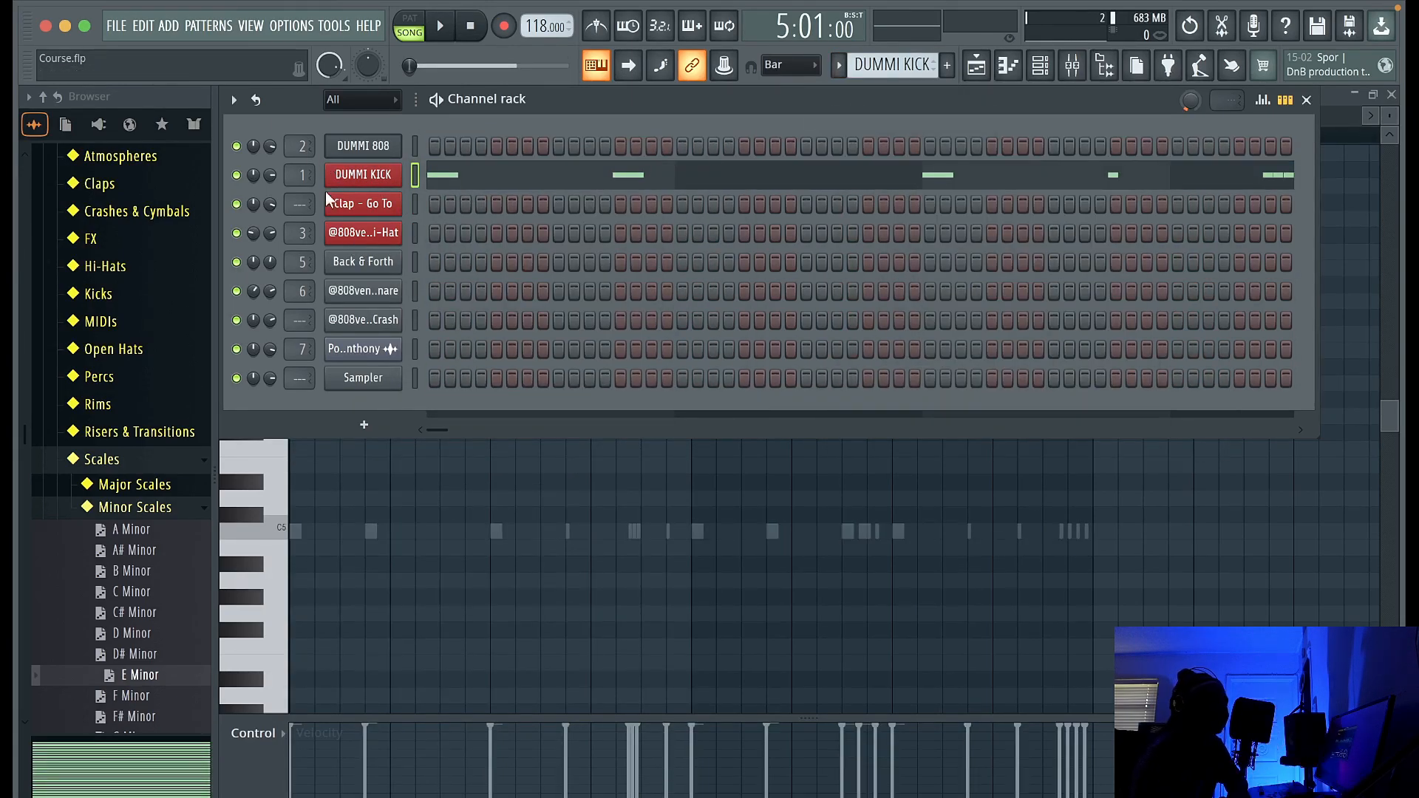
# Expand the Kicks sample folder in the browser, audition a kick sample, and collapse the folder.
pyautogui.click(161, 296)
pyautogui.moveTo(158, 328); pyautogui.dragTo(151, 452)
pyautogui.moveTo(150, 451); pyautogui.dragTo(131, 166)
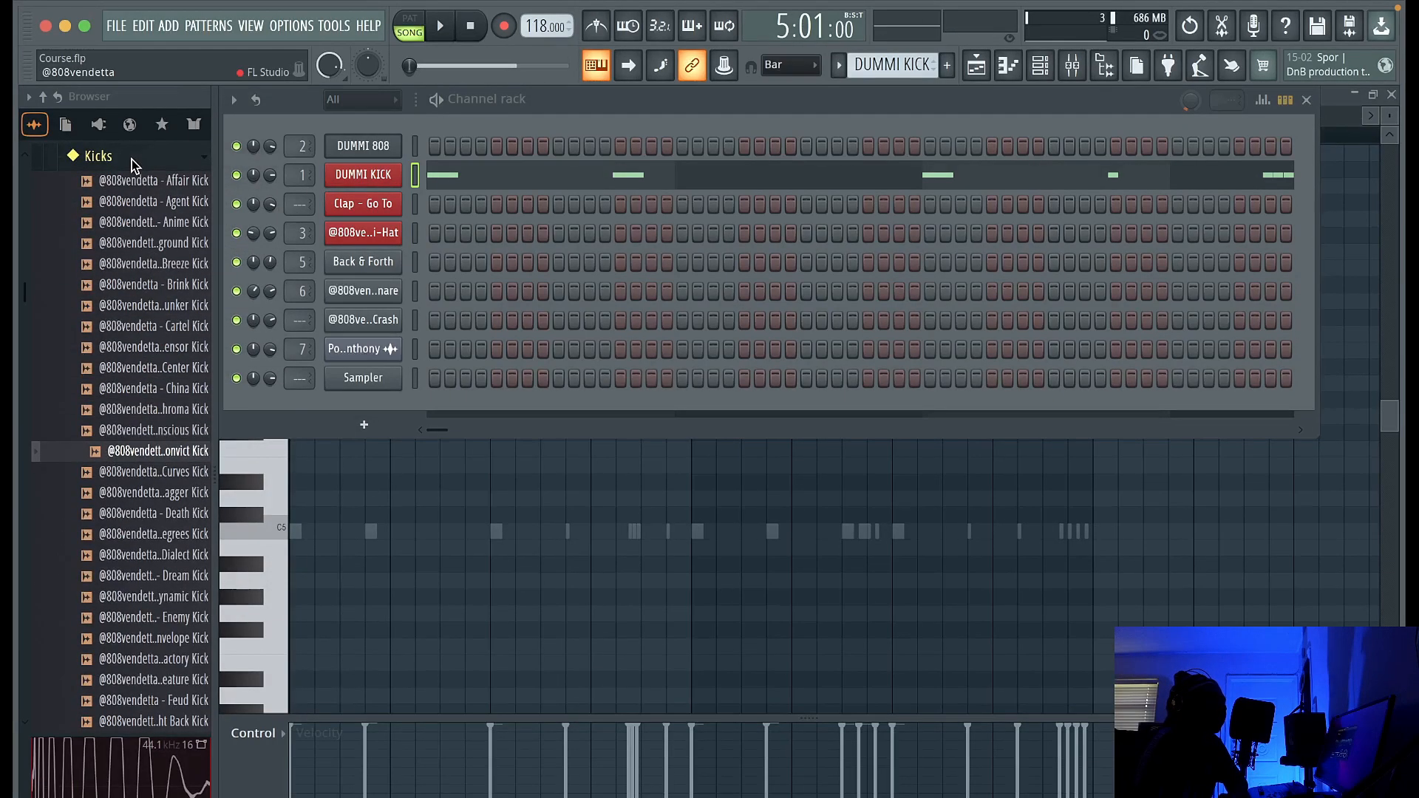
pyautogui.click(133, 159)
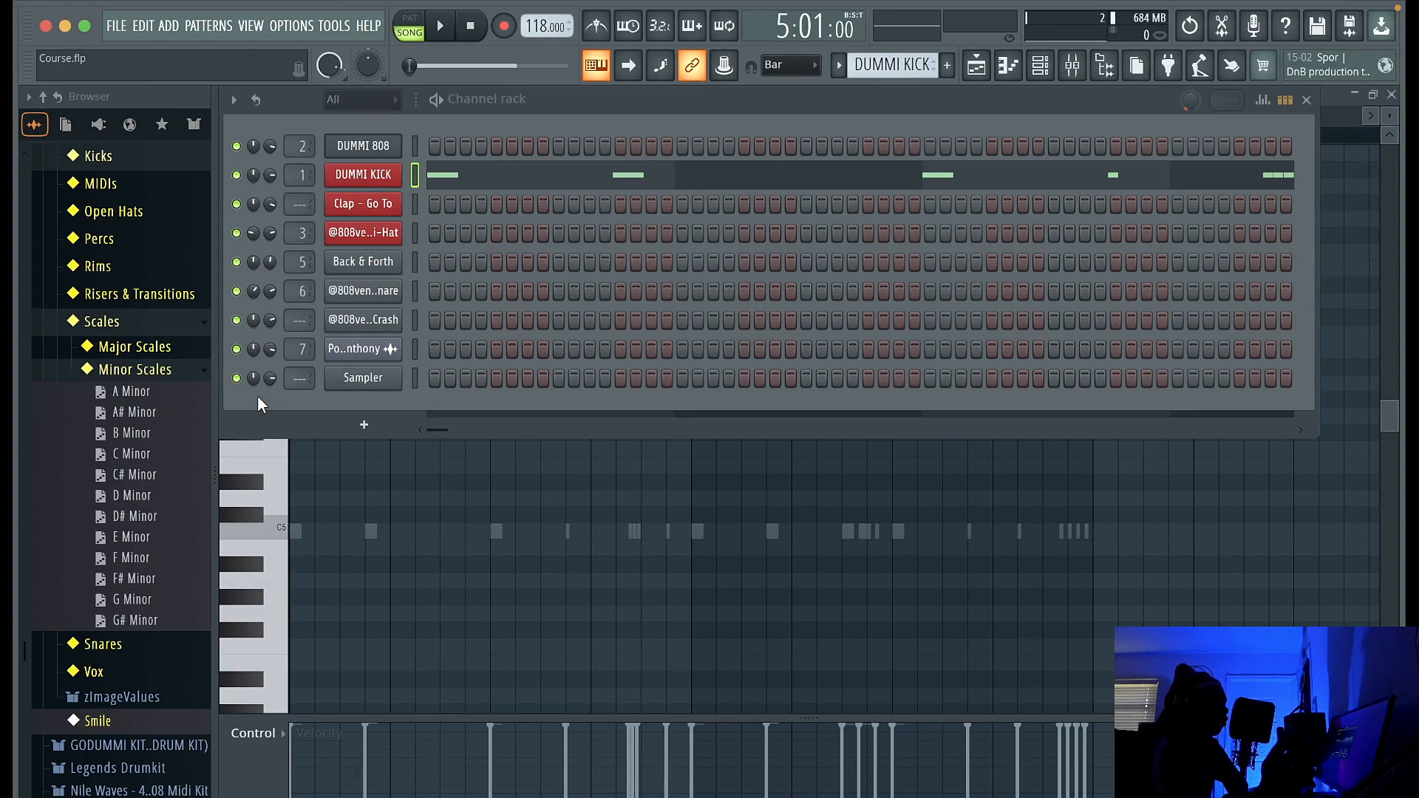
# View the DUMMI KICK notes in the piano roll, then bring back the channel rack.
pyautogui.rightClick(360, 177)
pyautogui.click(409, 176)
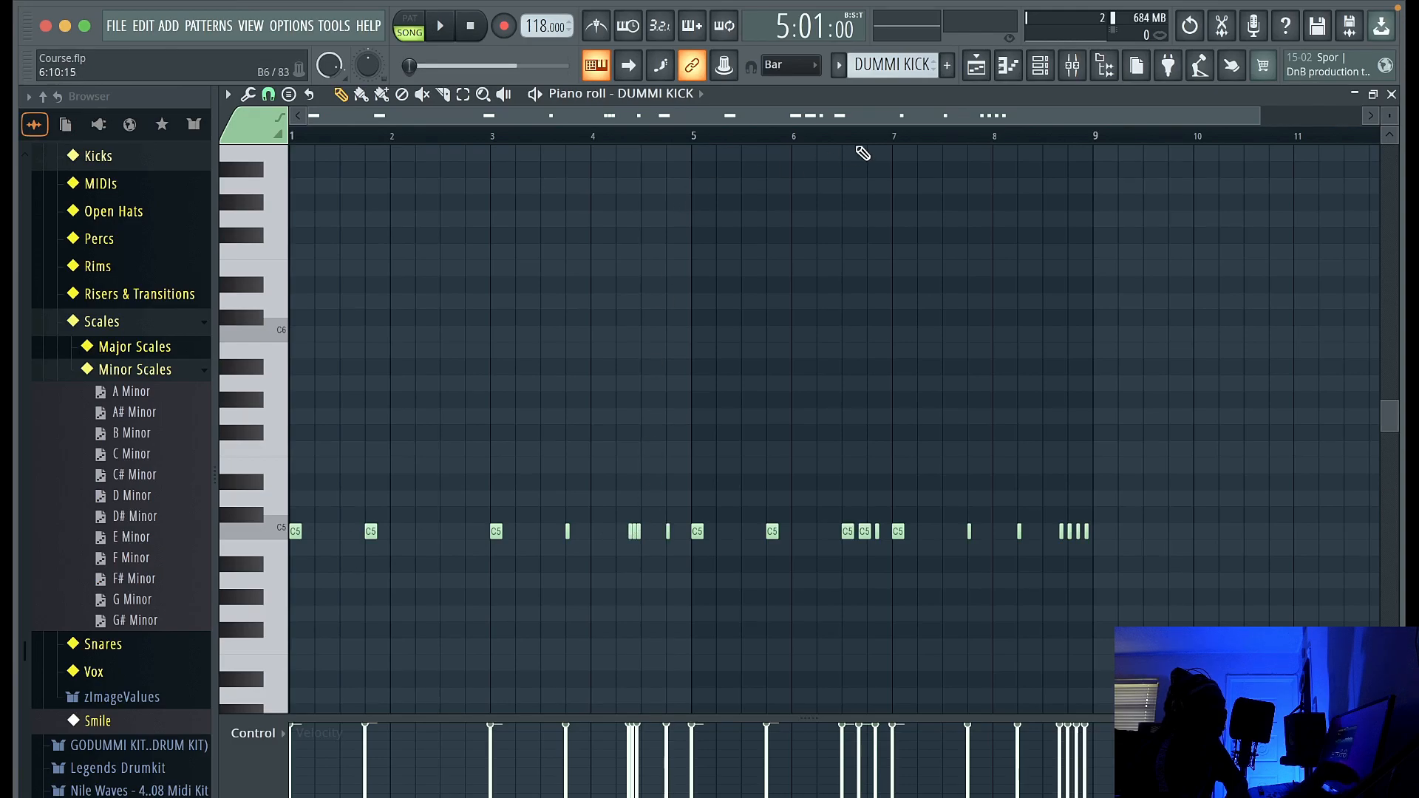
pyautogui.click(1008, 66)
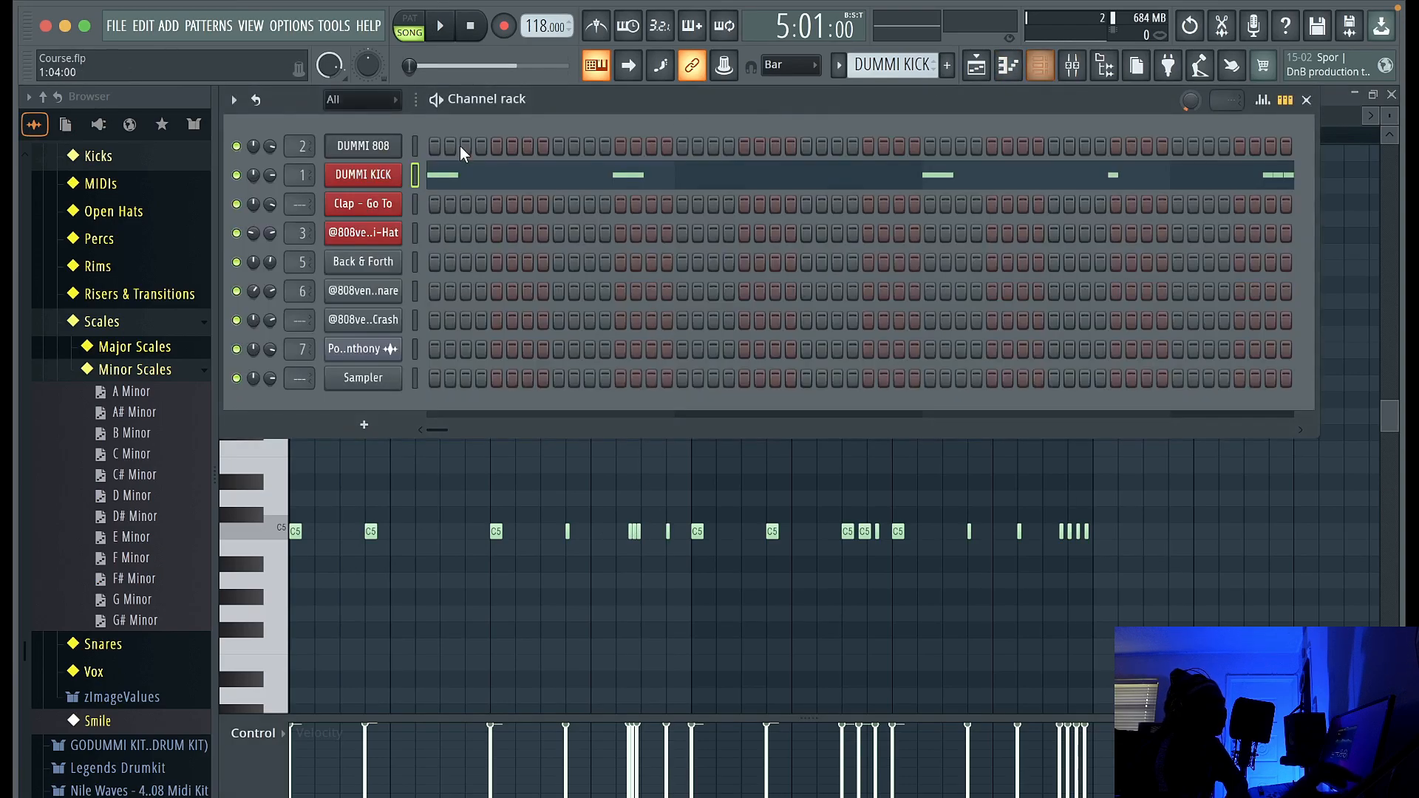
# Inspect the sampler settings of the Clap - Go To, DUMMI KICK and DUMMI 808 channels, then close them.
pyautogui.click(391, 205)
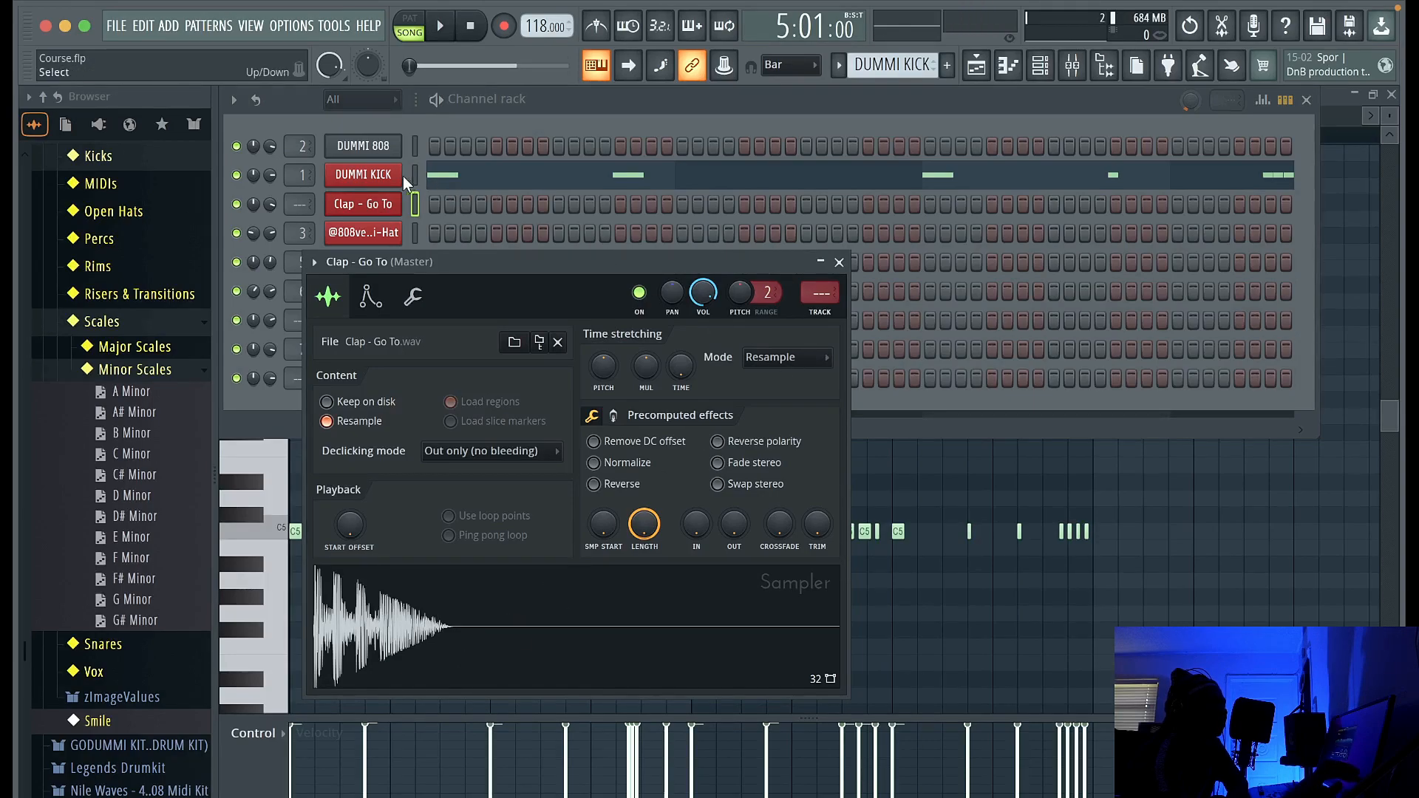
pyautogui.click(363, 174)
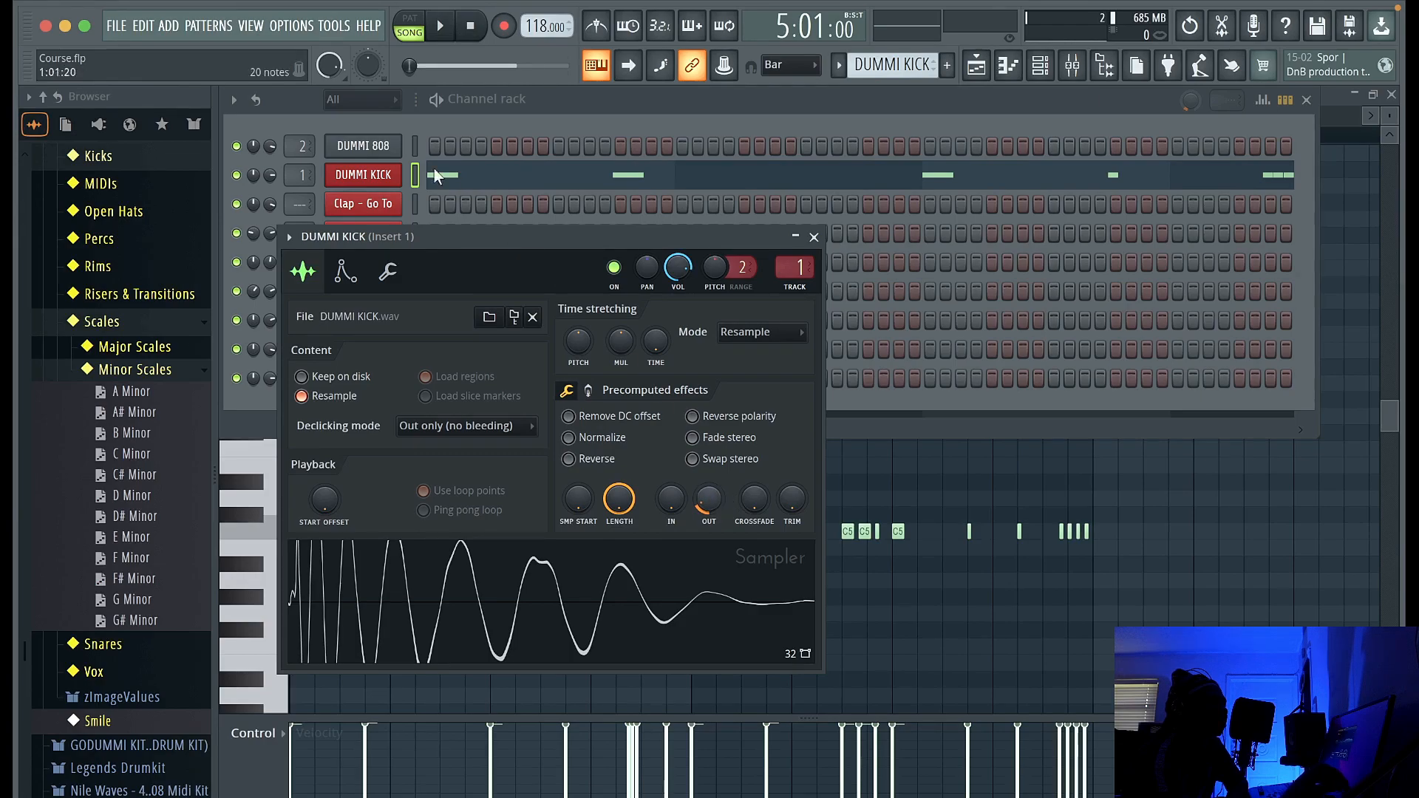
pyautogui.click(363, 145)
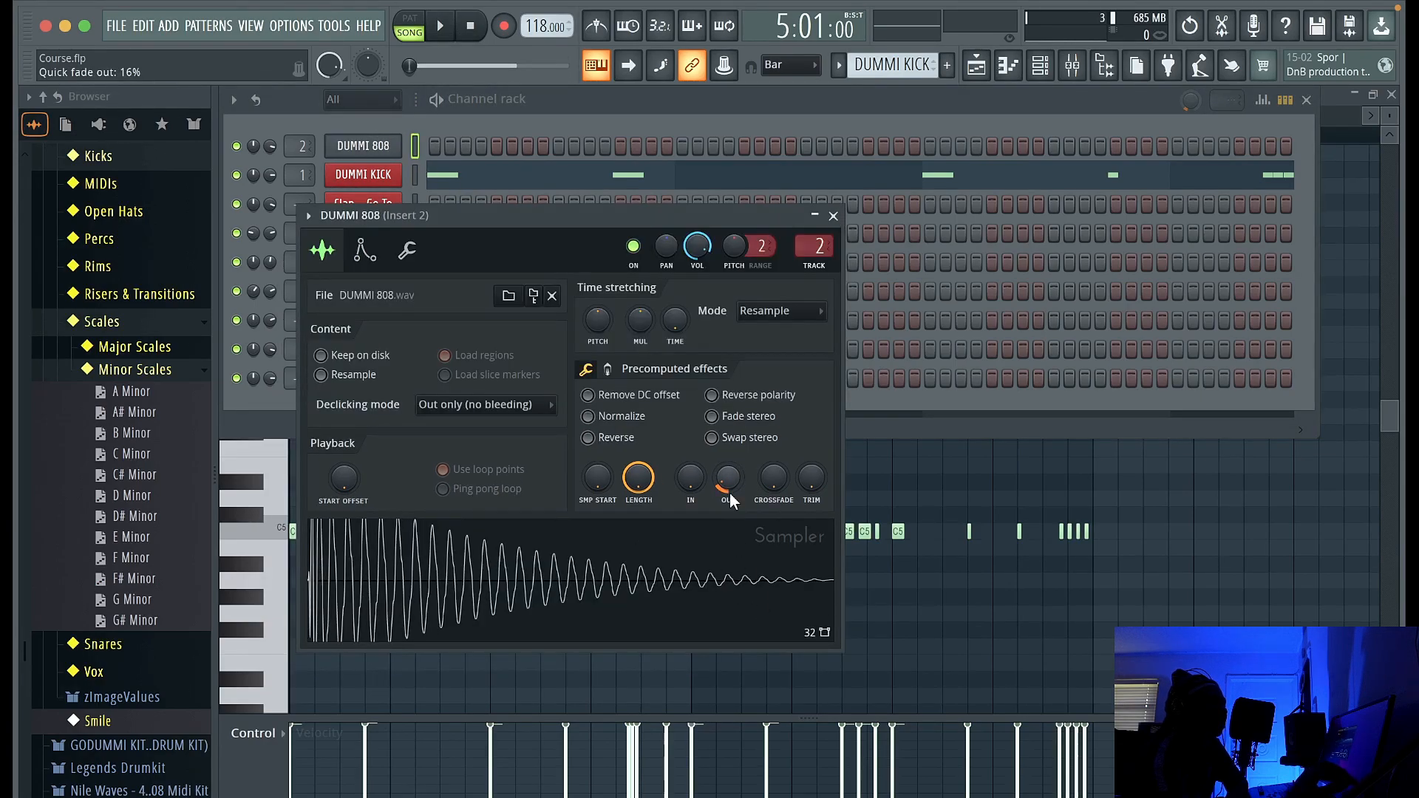
pyautogui.click(833, 216)
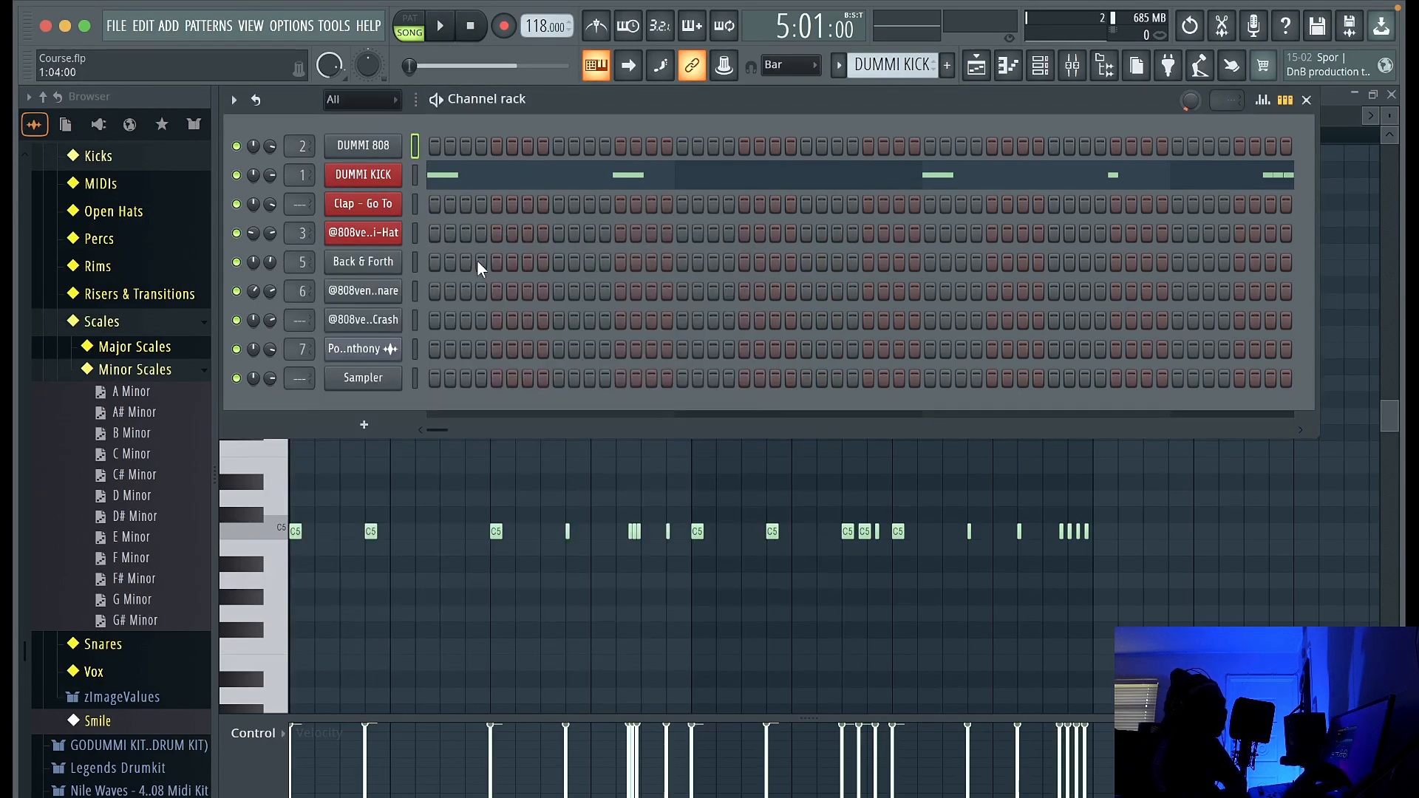
# Open the Brink Hi-Hat channel's sampler settings and audition the sample.
pyautogui.click(392, 234)
pyautogui.click(491, 648)
pyautogui.click(628, 613)
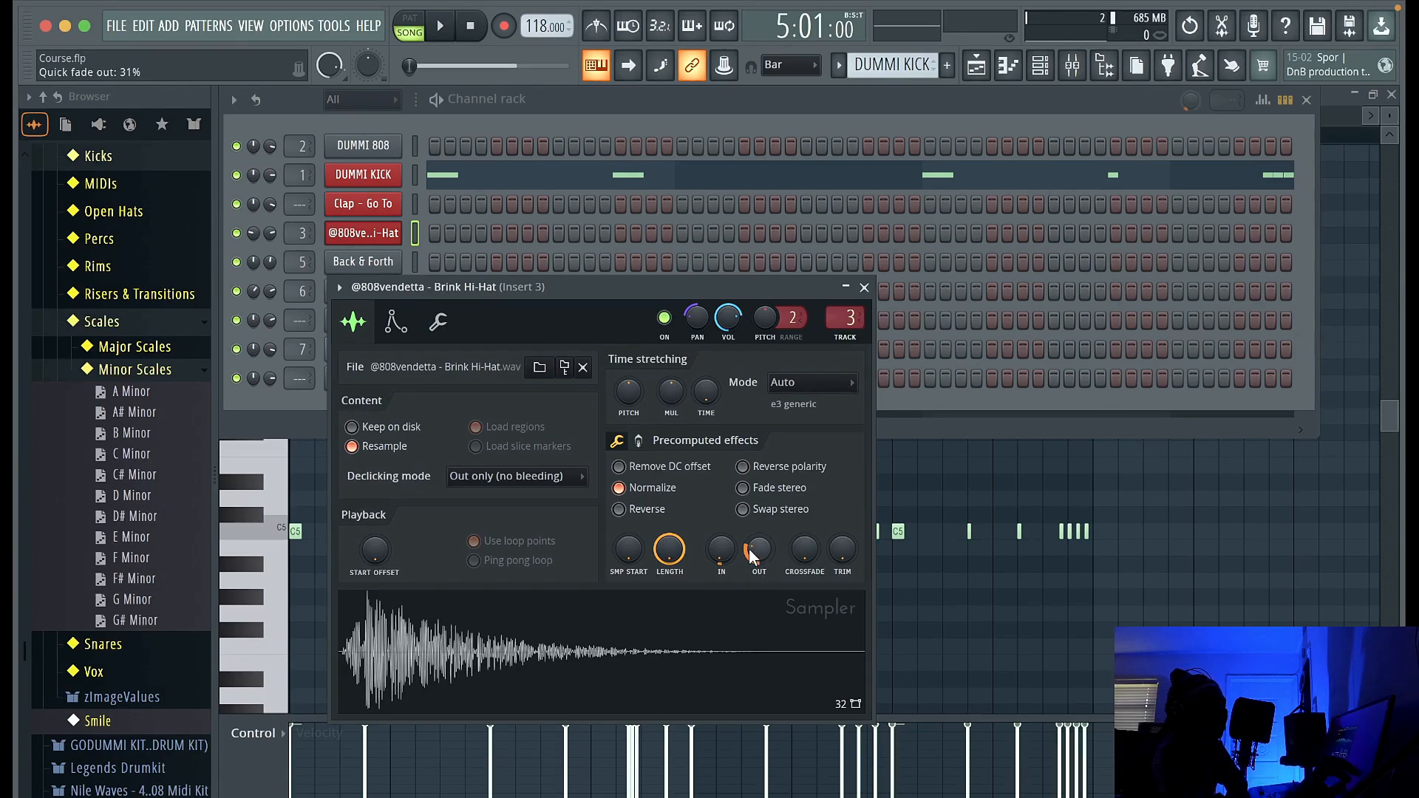
# Try removing the Brink Hi-Hat's quick fade-out, audition it, undo the change and close the channel settings.
pyautogui.moveTo(750, 550); pyautogui.dragTo(749, 592)
pyautogui.click(695, 650)
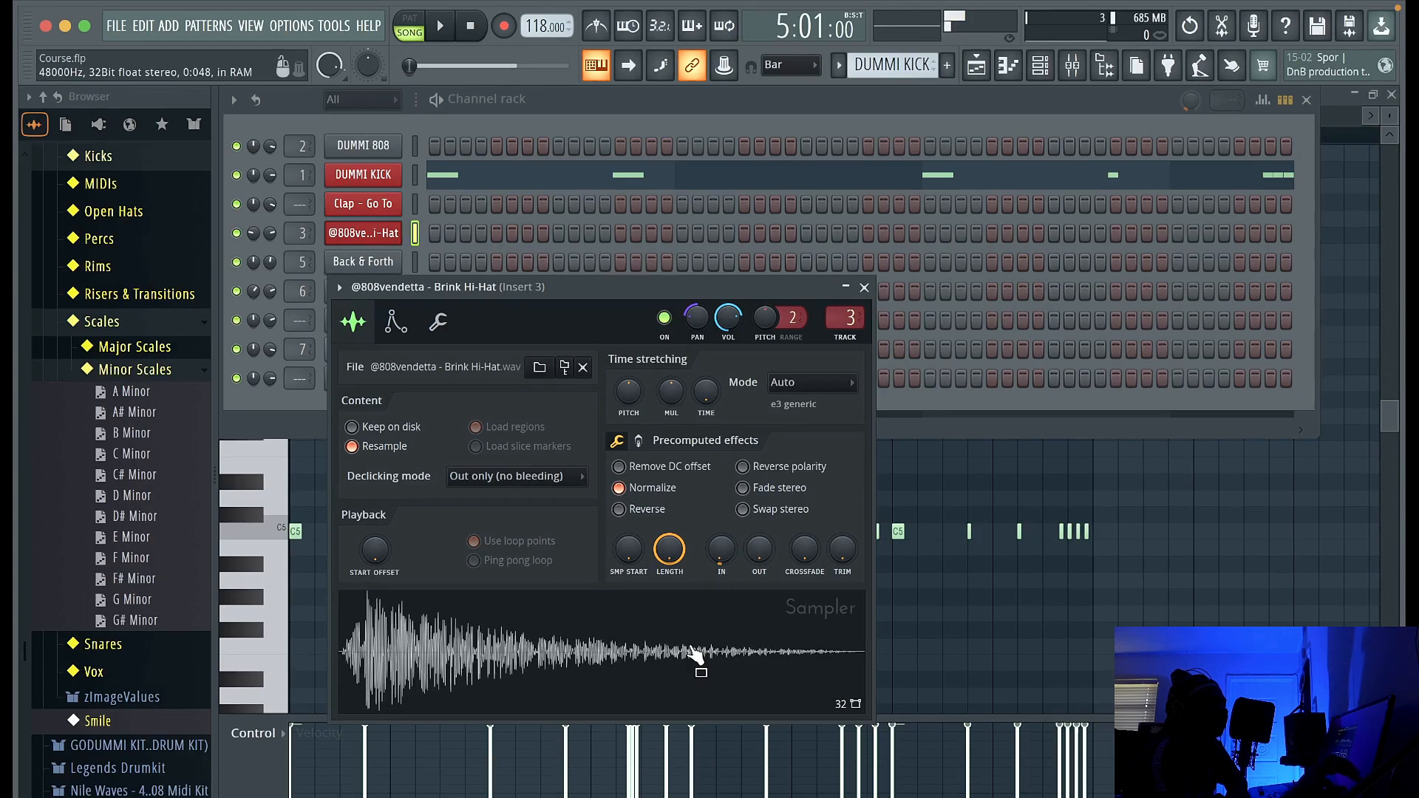
pyautogui.click(142, 25)
pyautogui.click(151, 50)
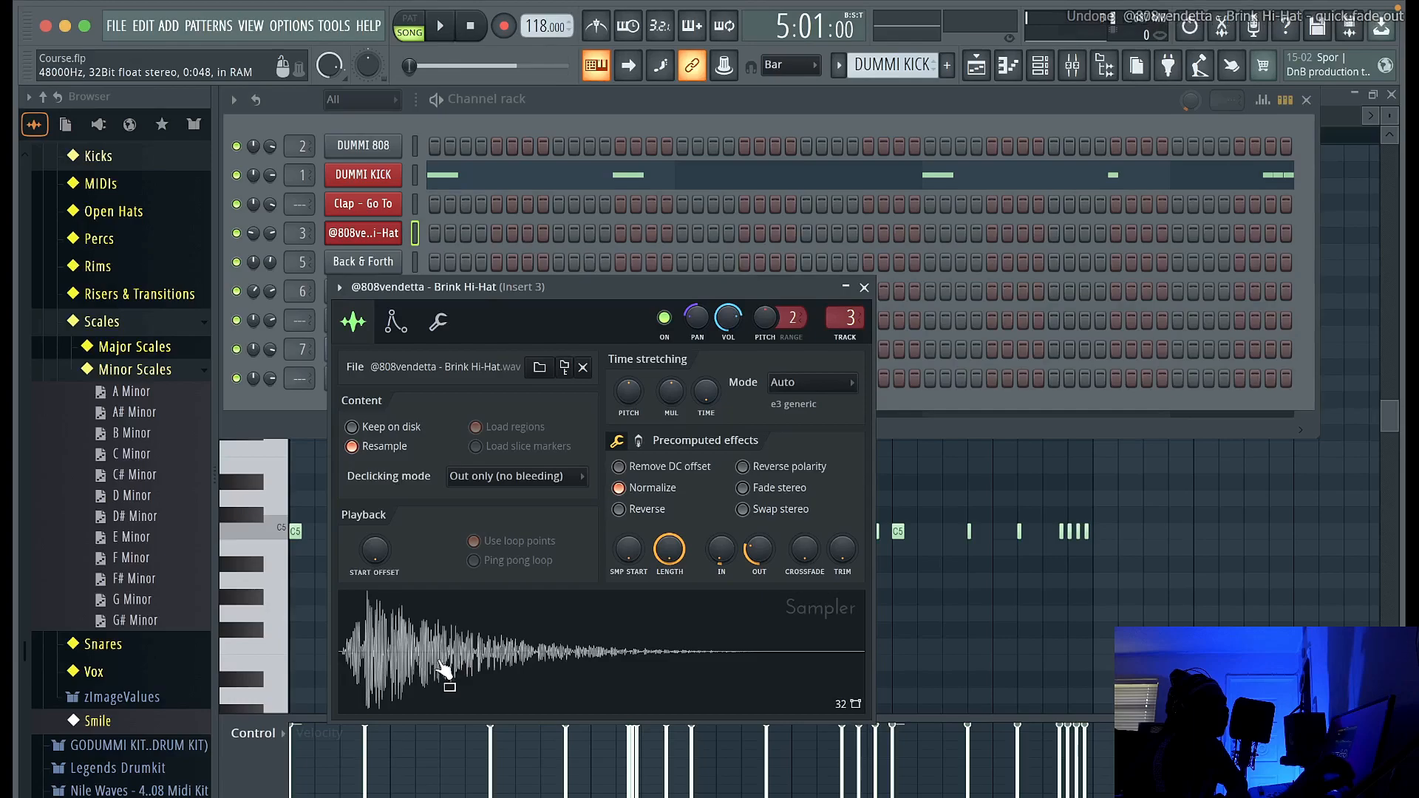
pyautogui.click(865, 287)
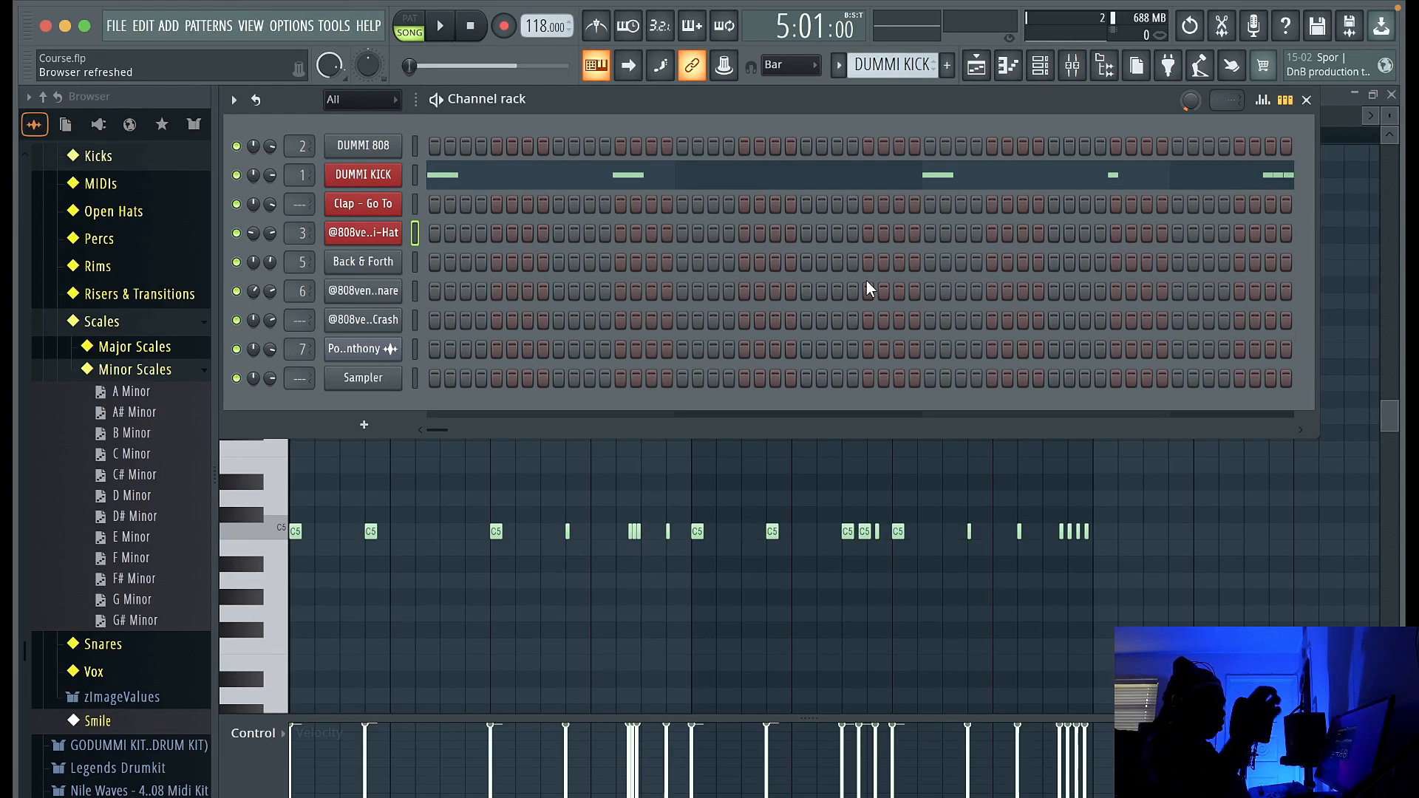
# Inspect and audition the Back & Forth and Board Snare samples in their channel settings, then close them.
pyautogui.click(363, 262)
pyautogui.click(819, 683)
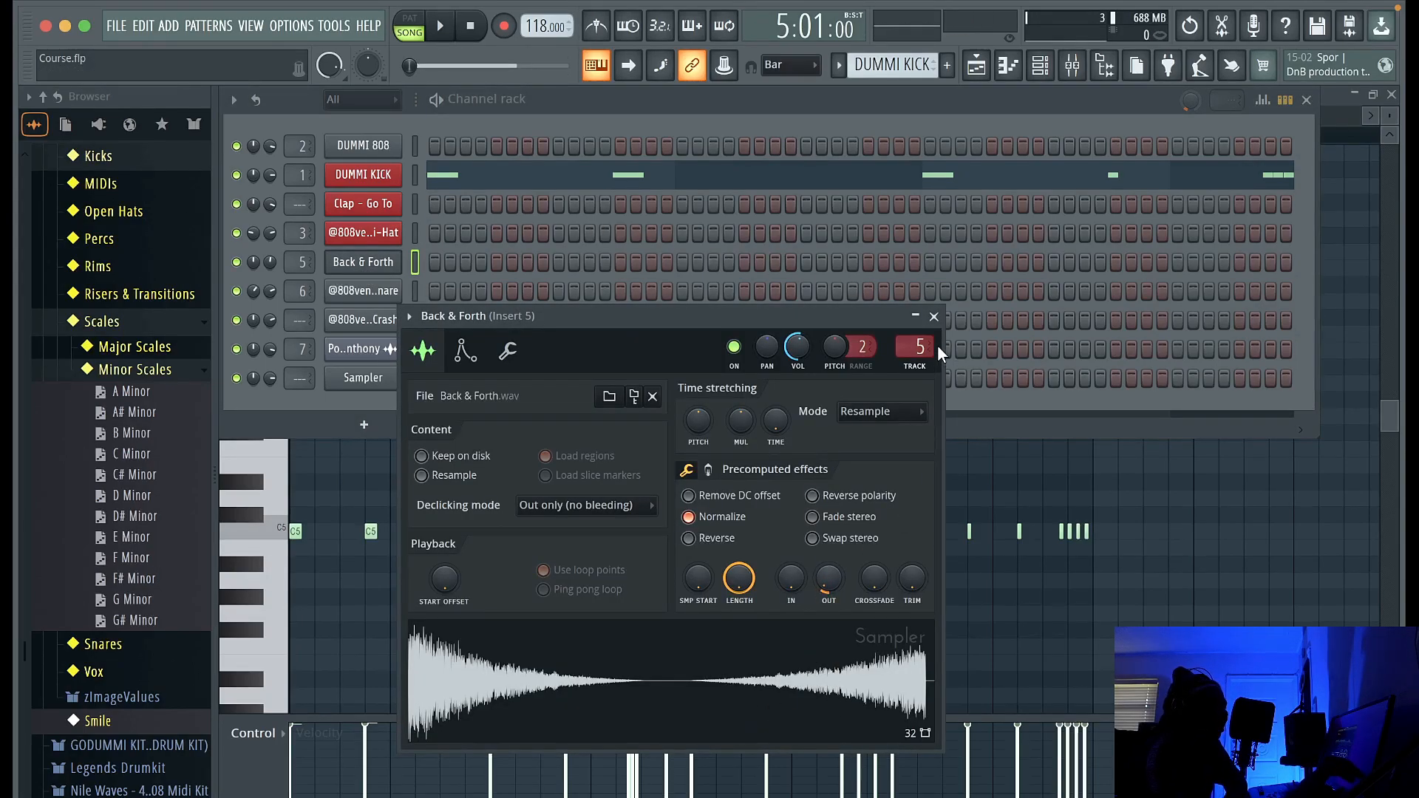
pyautogui.click(934, 317)
pyautogui.click(363, 291)
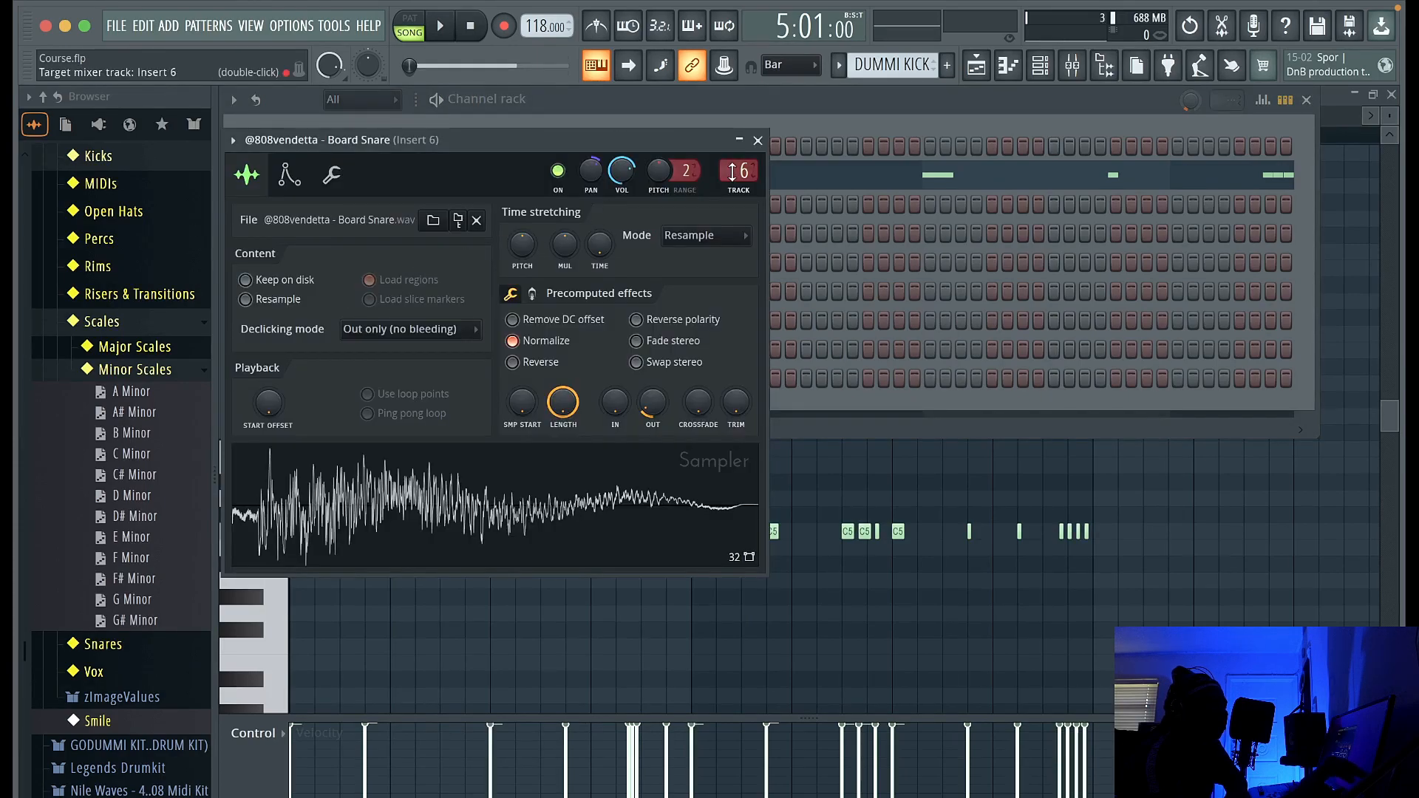
pyautogui.click(507, 507)
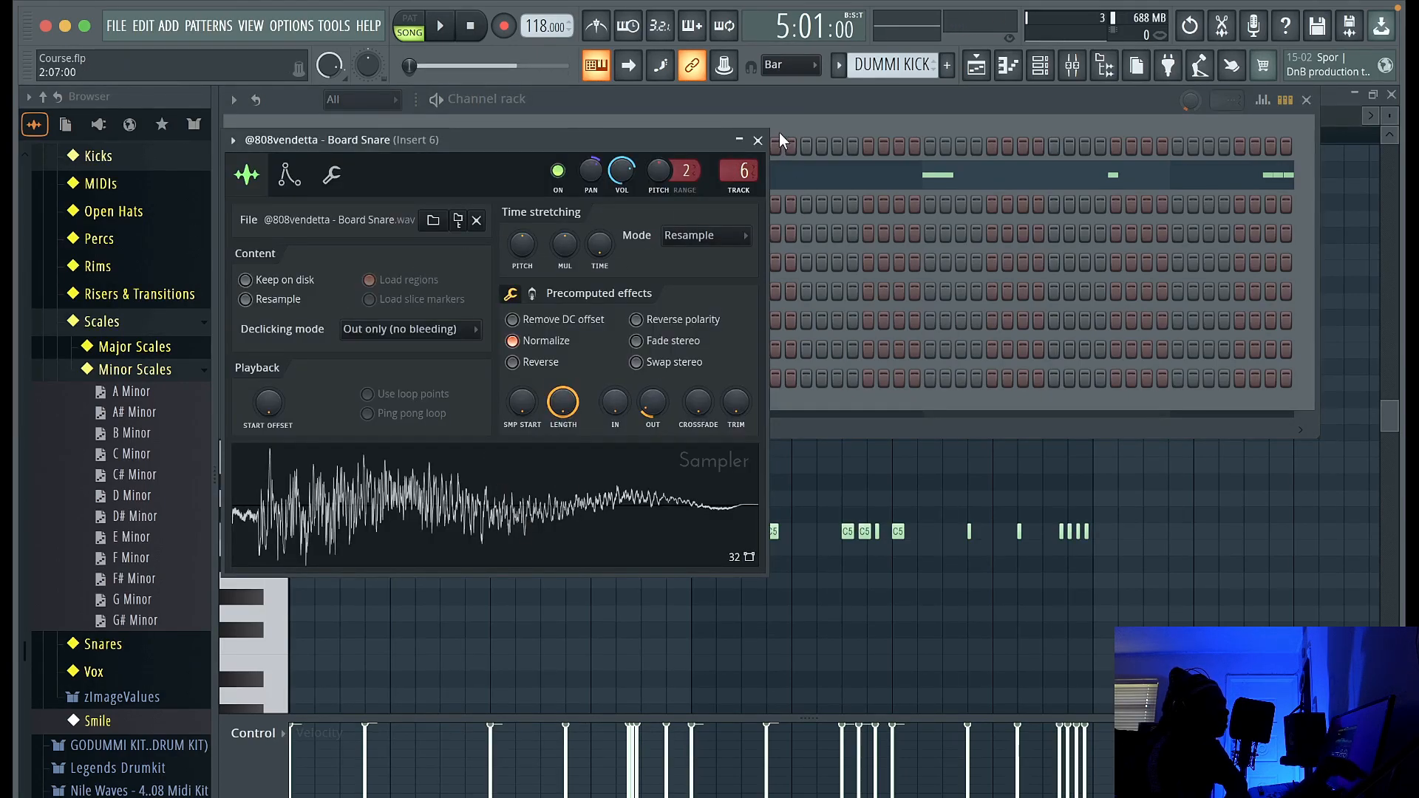
pyautogui.click(758, 140)
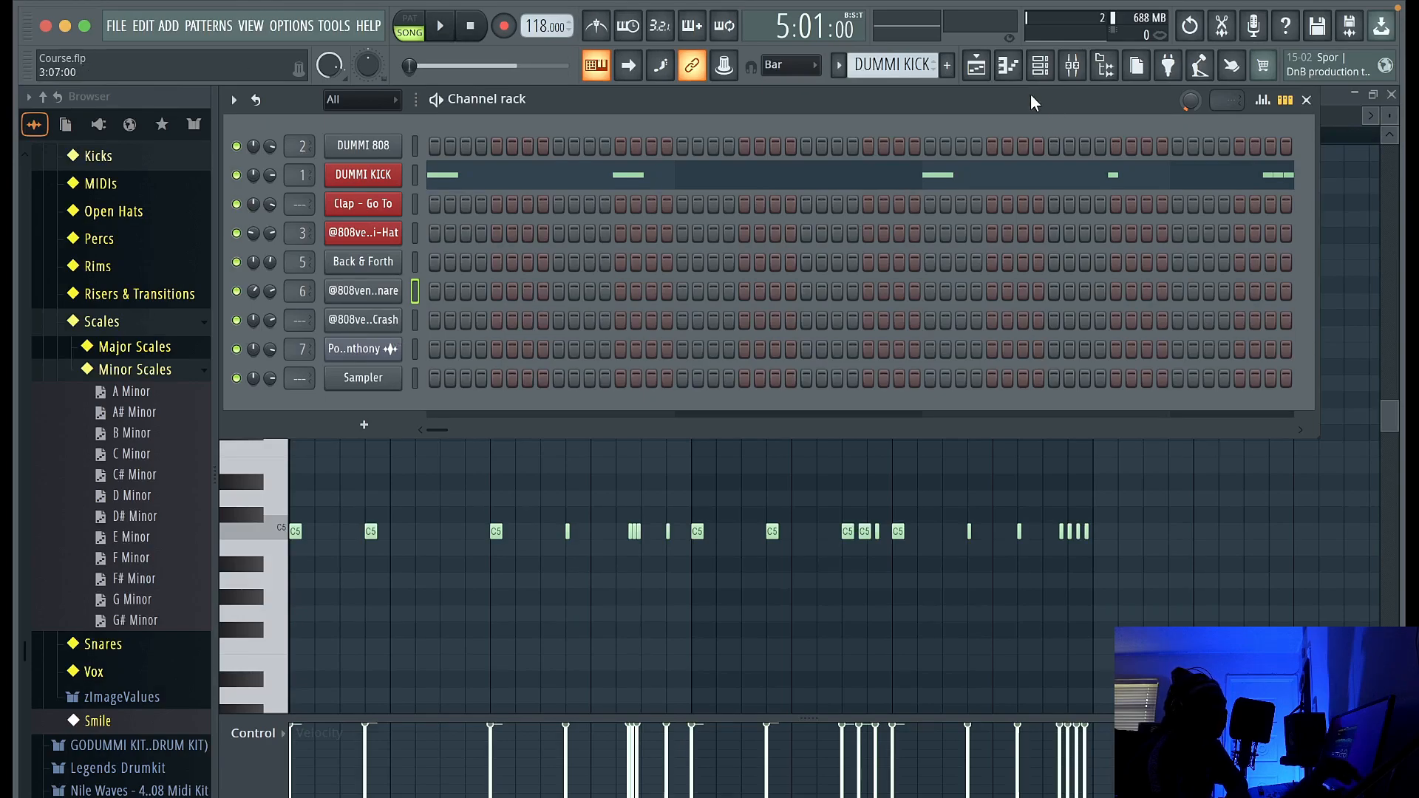
# Show the playlist and review the arrangement from the melody loop tracks down to the drum tracks.
pyautogui.click(976, 65)
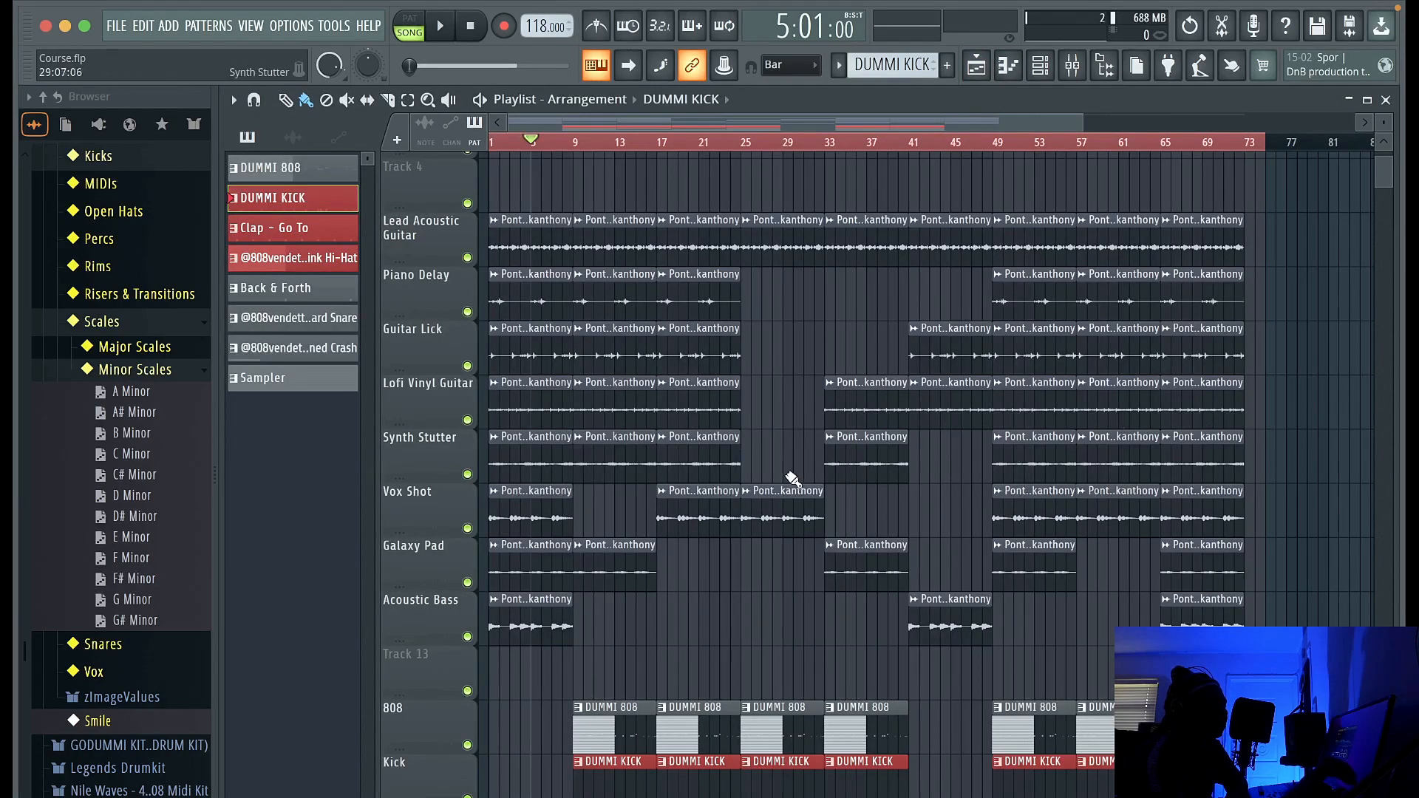
pyautogui.scroll(-7, 747, 403)
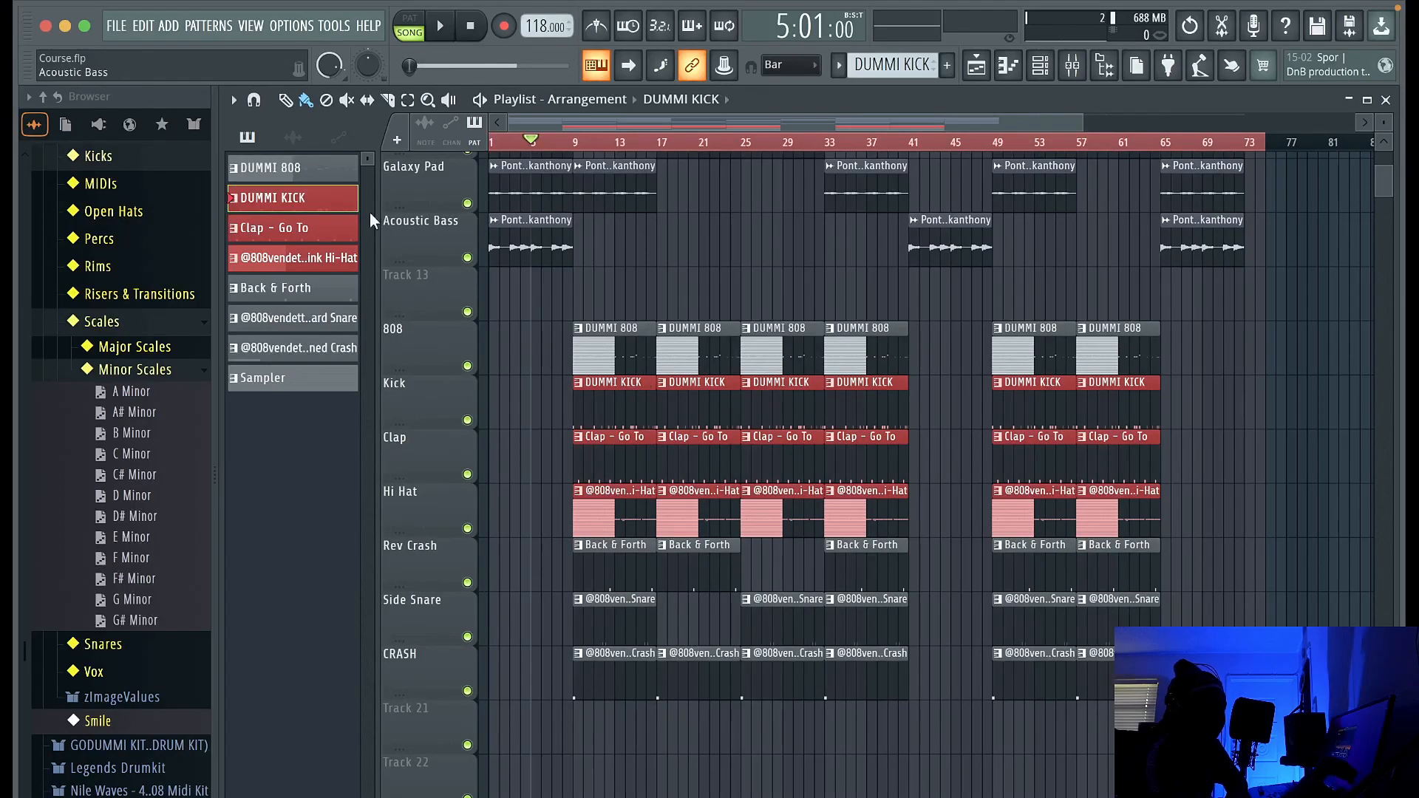
pyautogui.scroll(6, 736, 317)
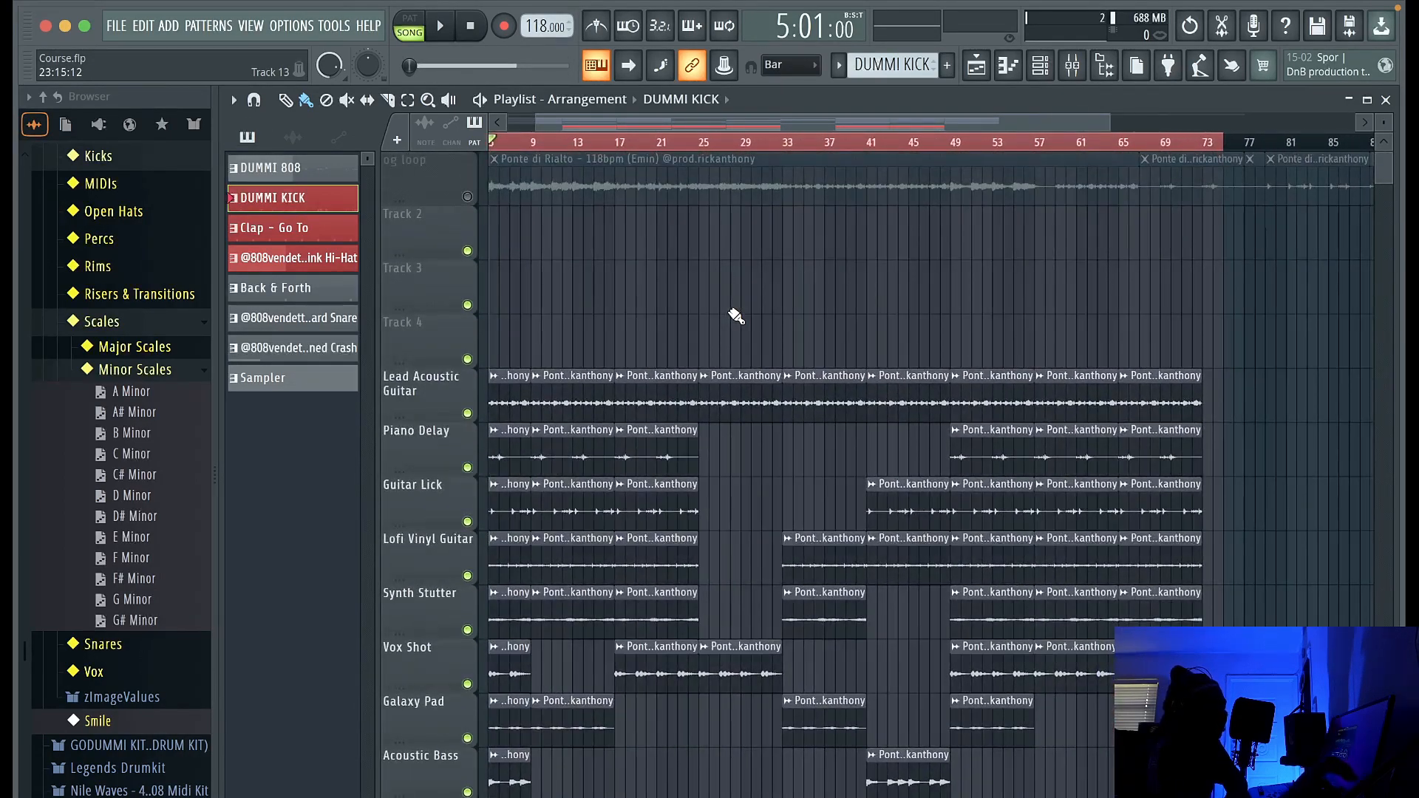
pyautogui.scroll(-6, 735, 317)
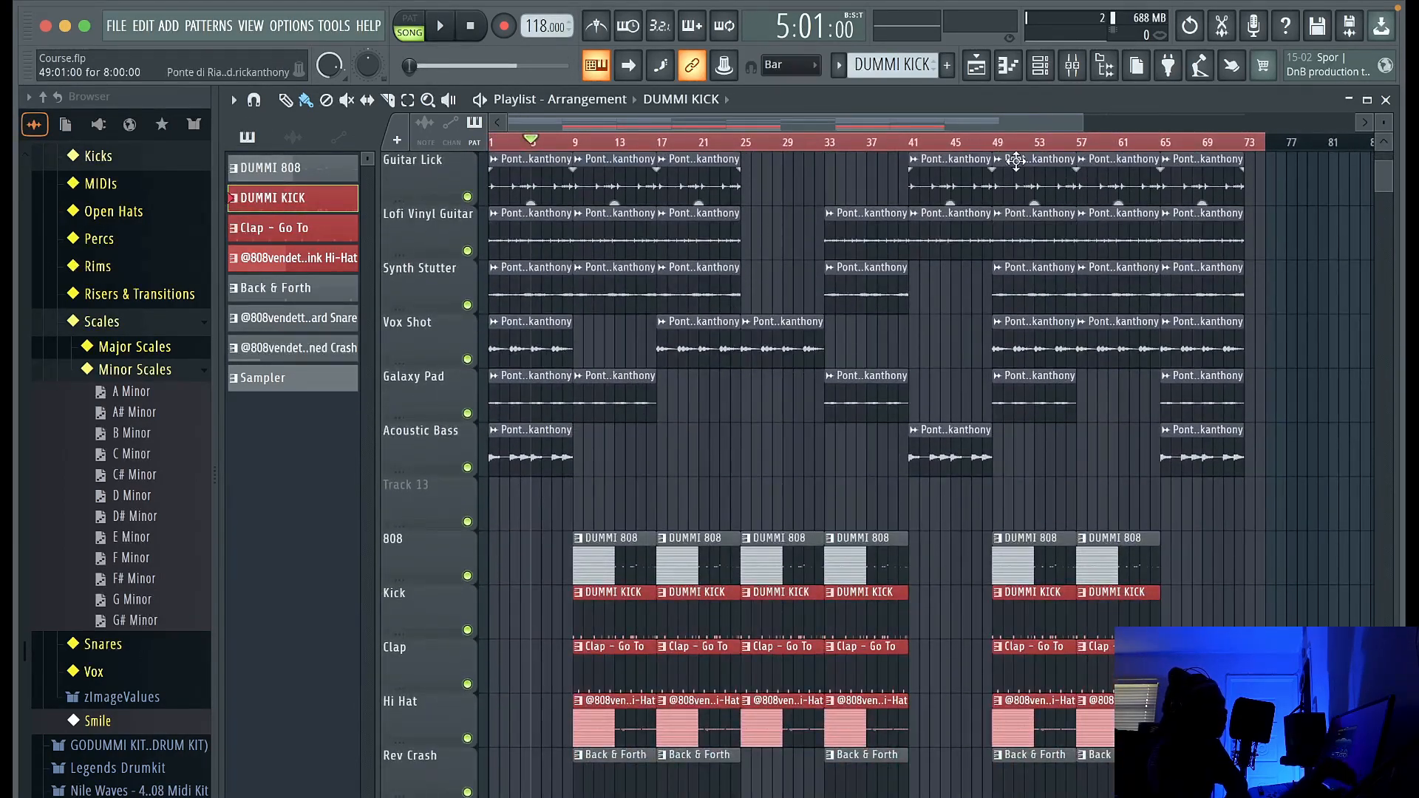
# Show the mixer and select the Master track to examine its effect slots.
pyautogui.click(1072, 65)
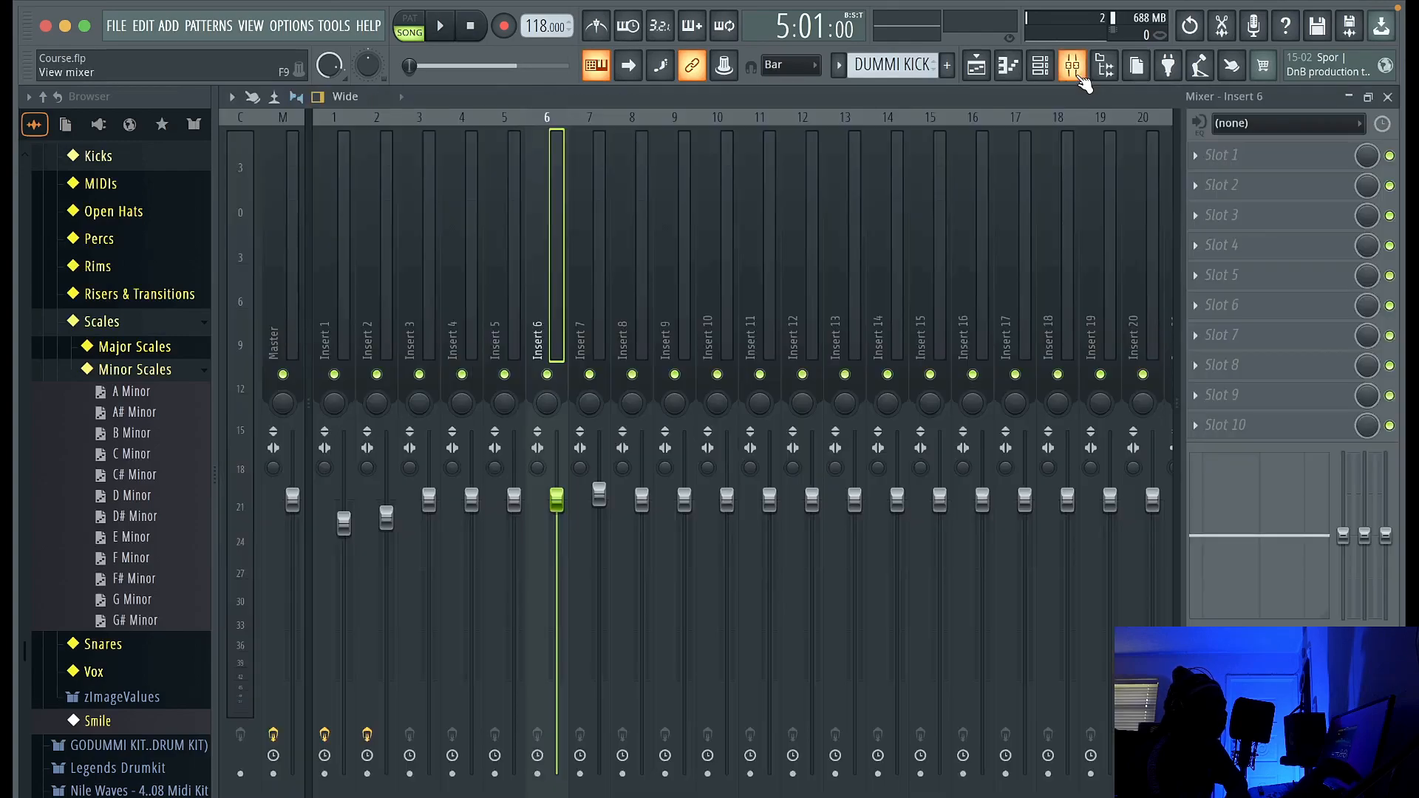
pyautogui.click(297, 303)
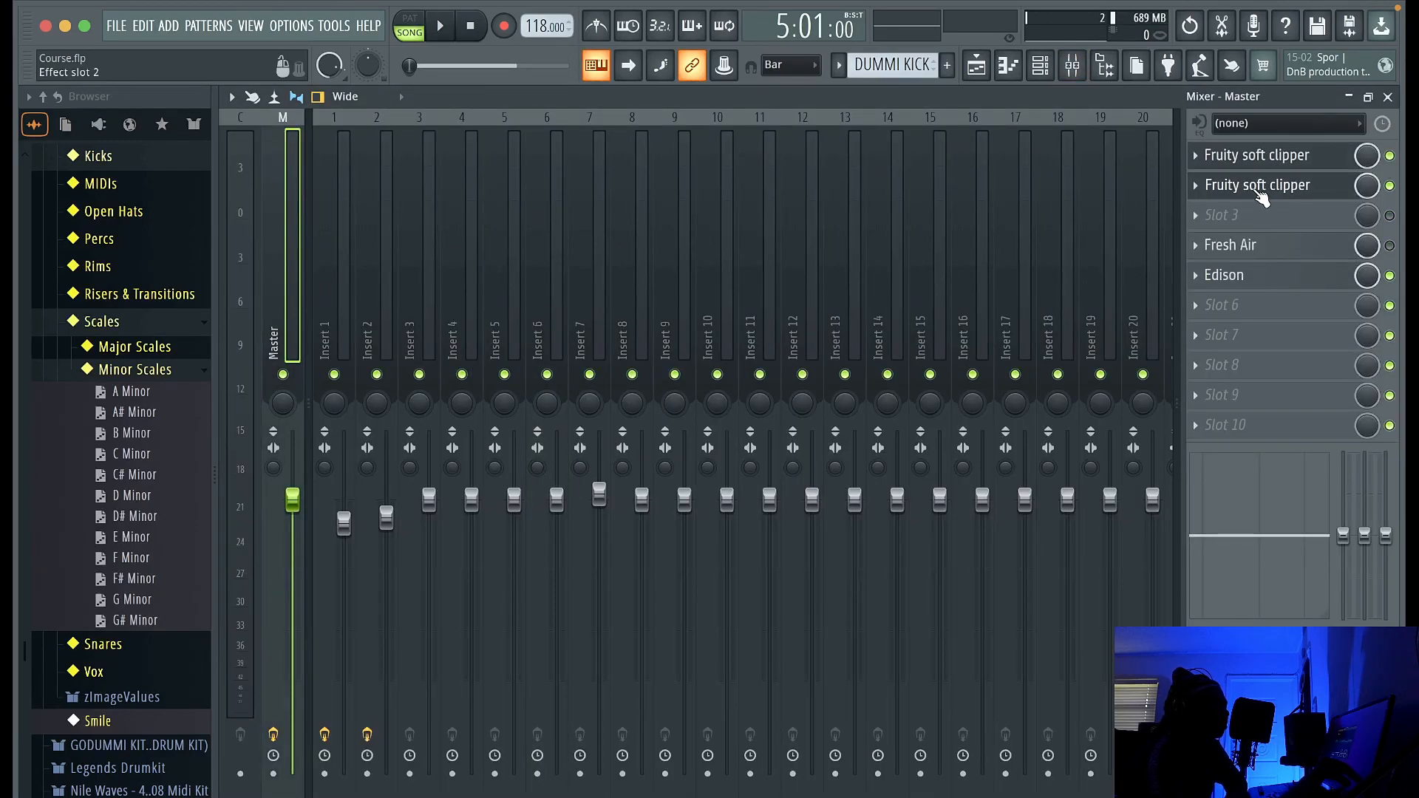
pyautogui.click(338, 230)
pyautogui.click(282, 240)
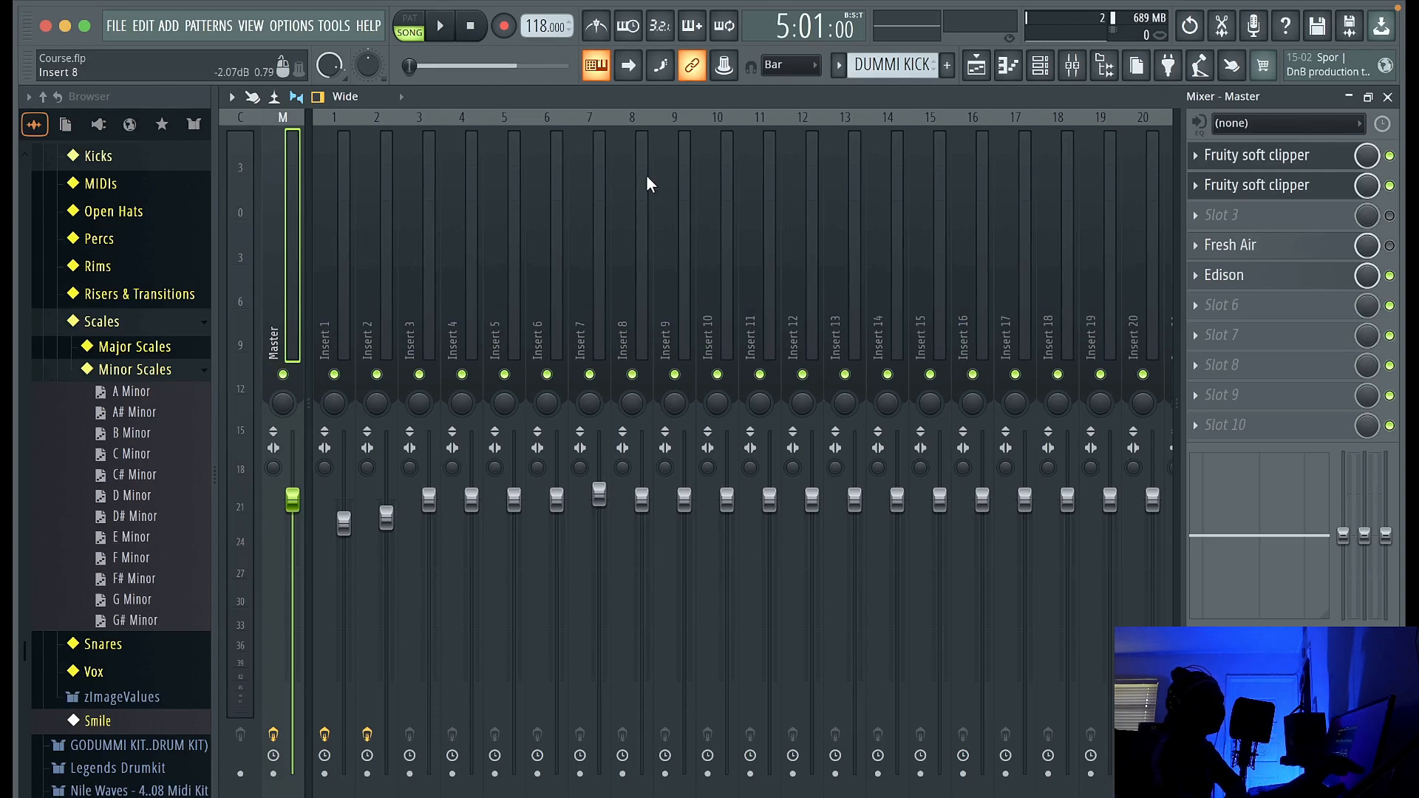
# Go through mixer tracks Insert 1 to Insert 11 to check which effects each one uses.
pyautogui.click(345, 260)
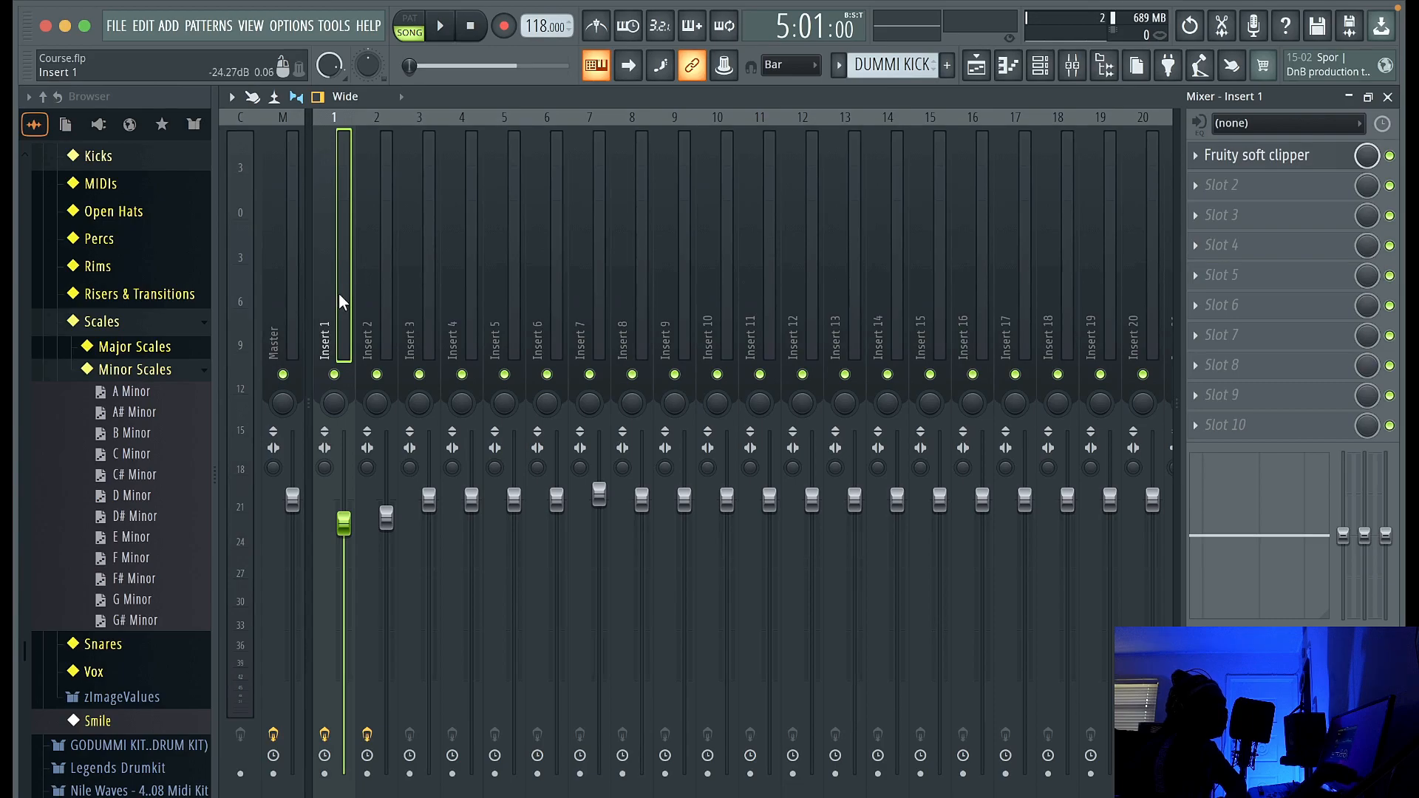
pyautogui.click(382, 304)
pyautogui.click(446, 304)
pyautogui.click(429, 303)
pyautogui.click(465, 306)
pyautogui.click(507, 306)
pyautogui.click(548, 307)
pyautogui.click(590, 307)
pyautogui.click(636, 306)
pyautogui.click(676, 307)
pyautogui.click(717, 307)
pyautogui.click(757, 308)
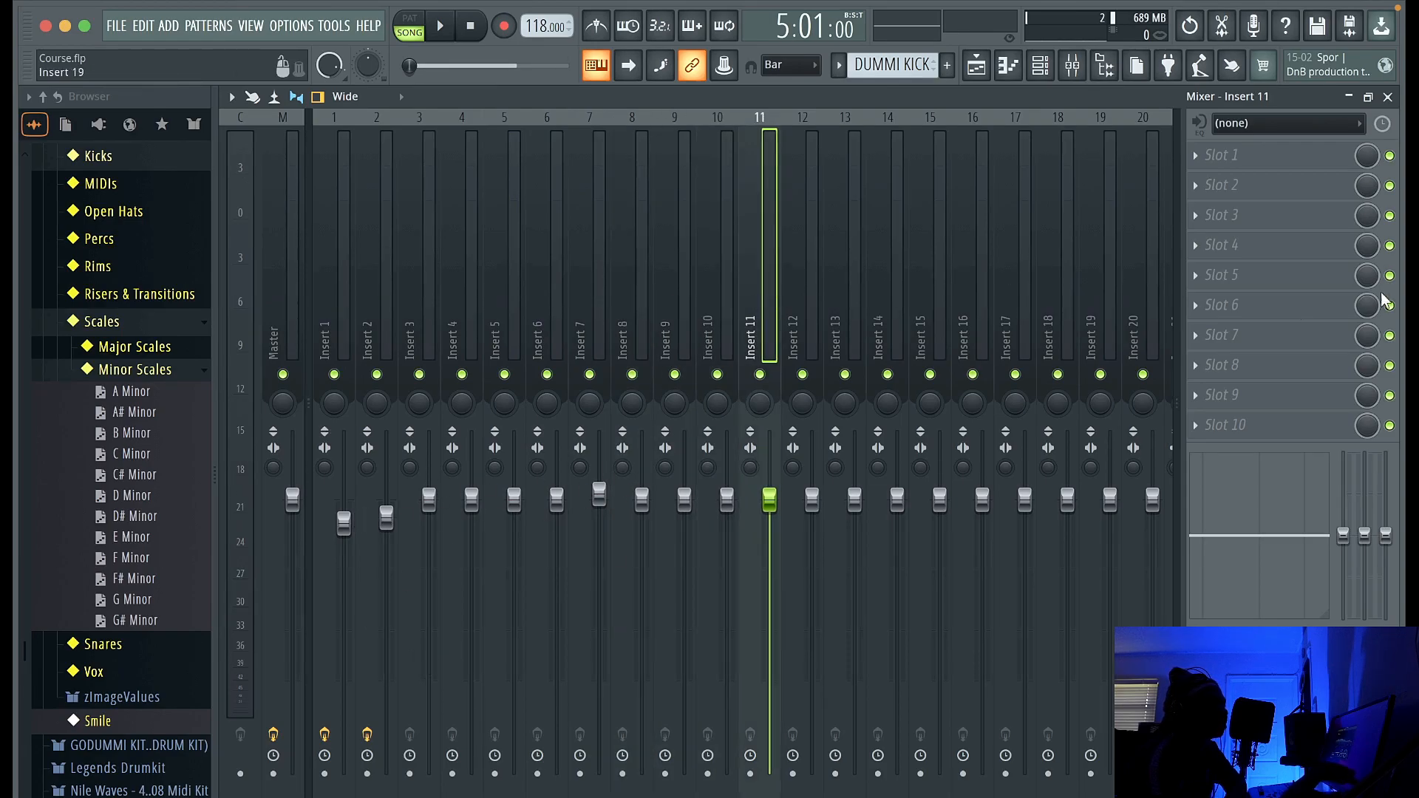
# Check the channel rack's mixer routing, then return to the mixer's Master track effects.
pyautogui.click(1040, 65)
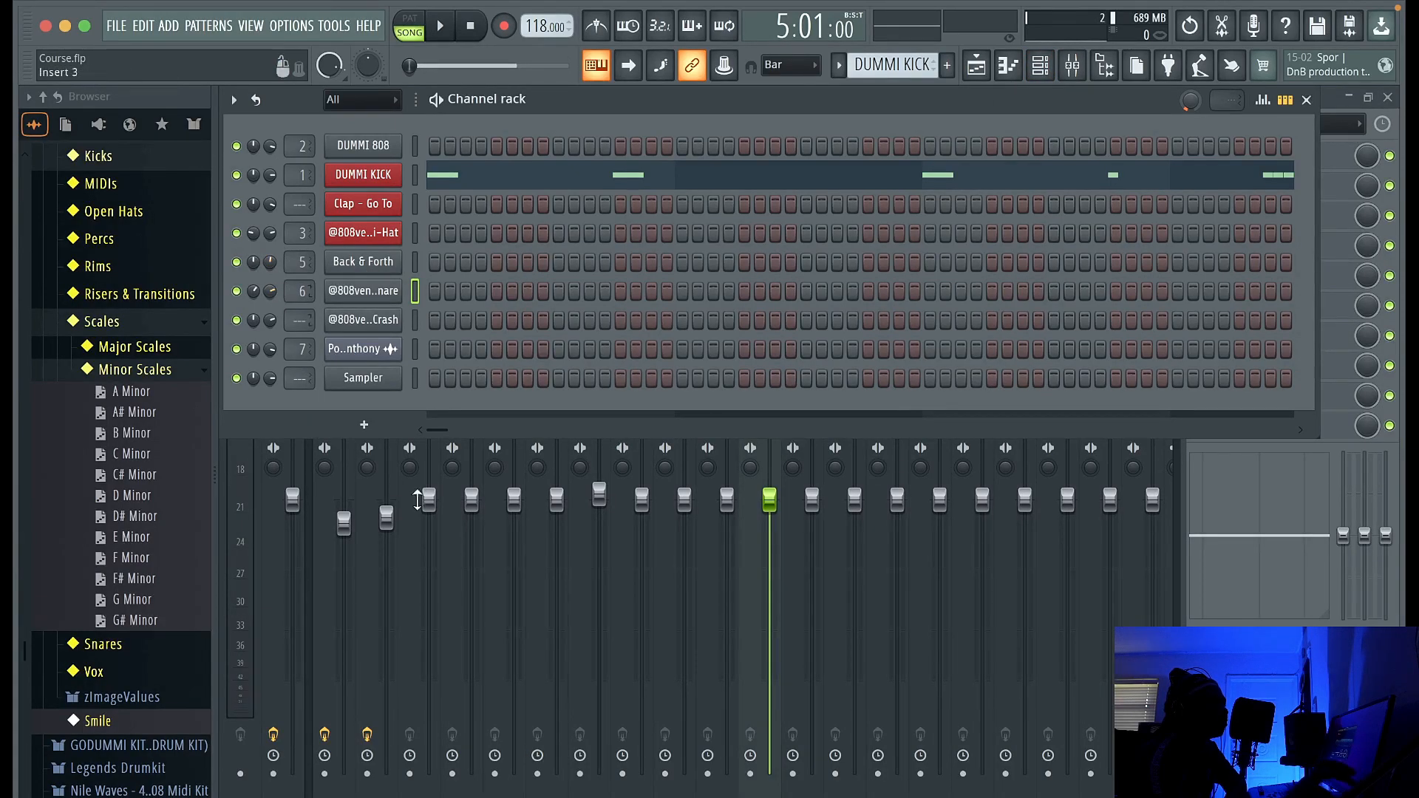
pyautogui.click(267, 577)
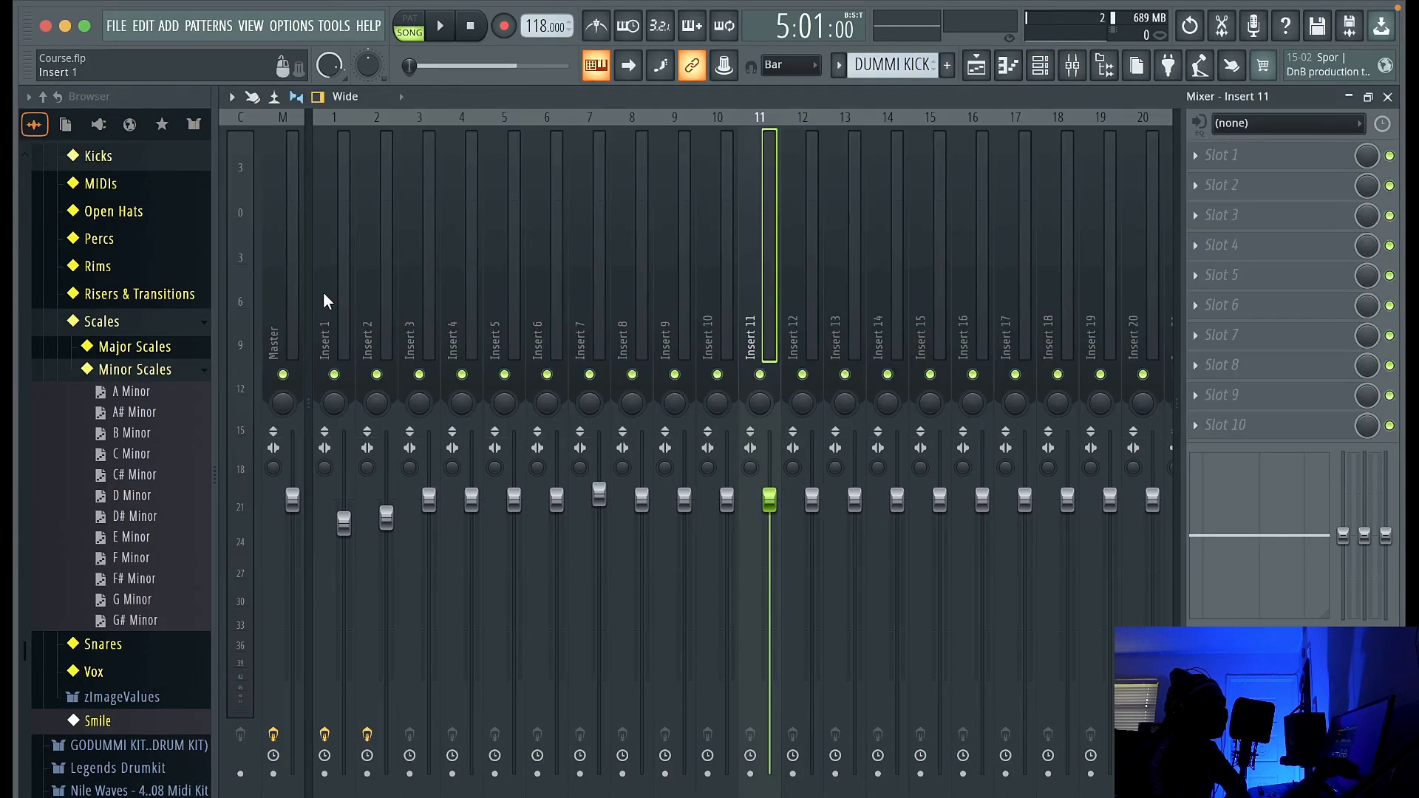
pyautogui.click(287, 333)
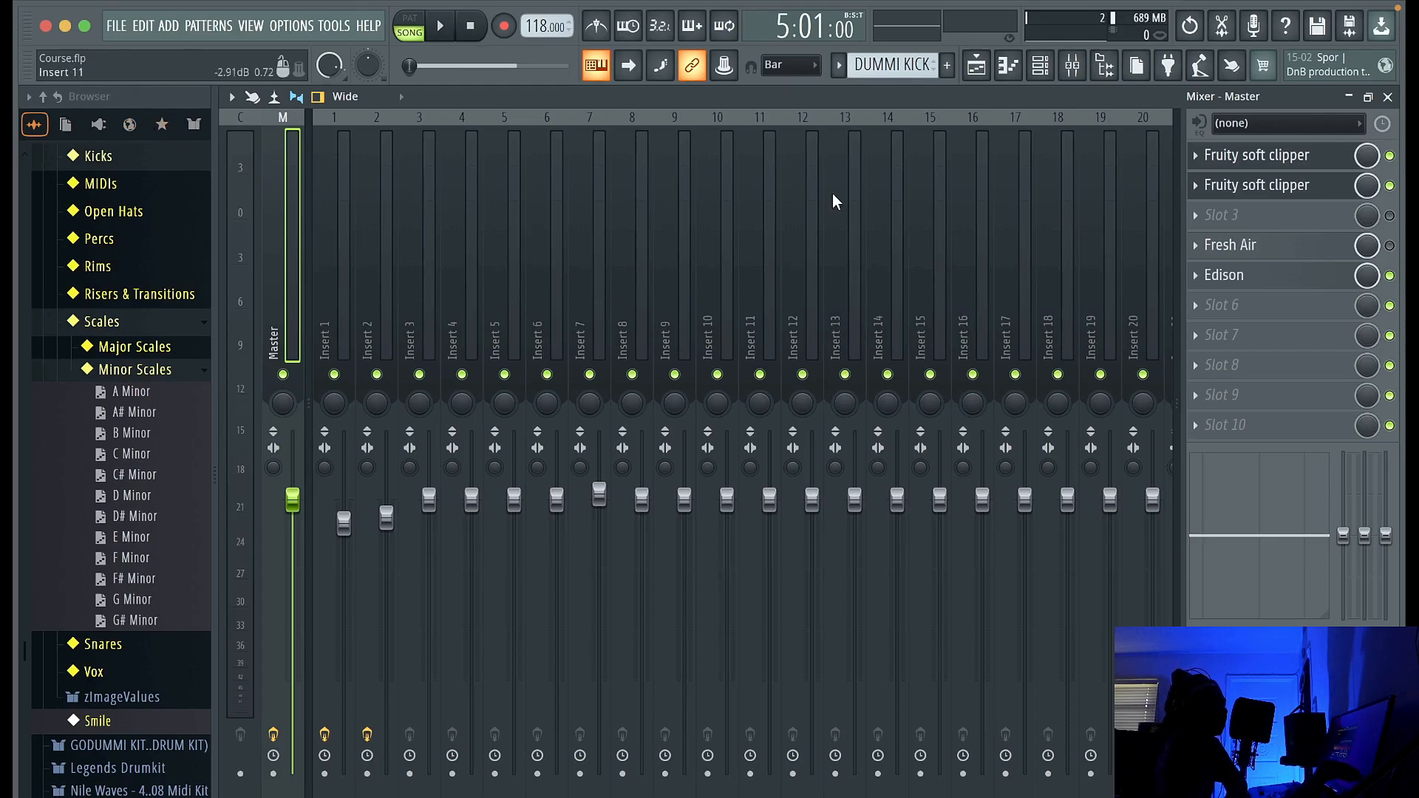
# Show the playlist and export all playlist tracks from song start as stems into the BT Stems folder.
pyautogui.click(977, 66)
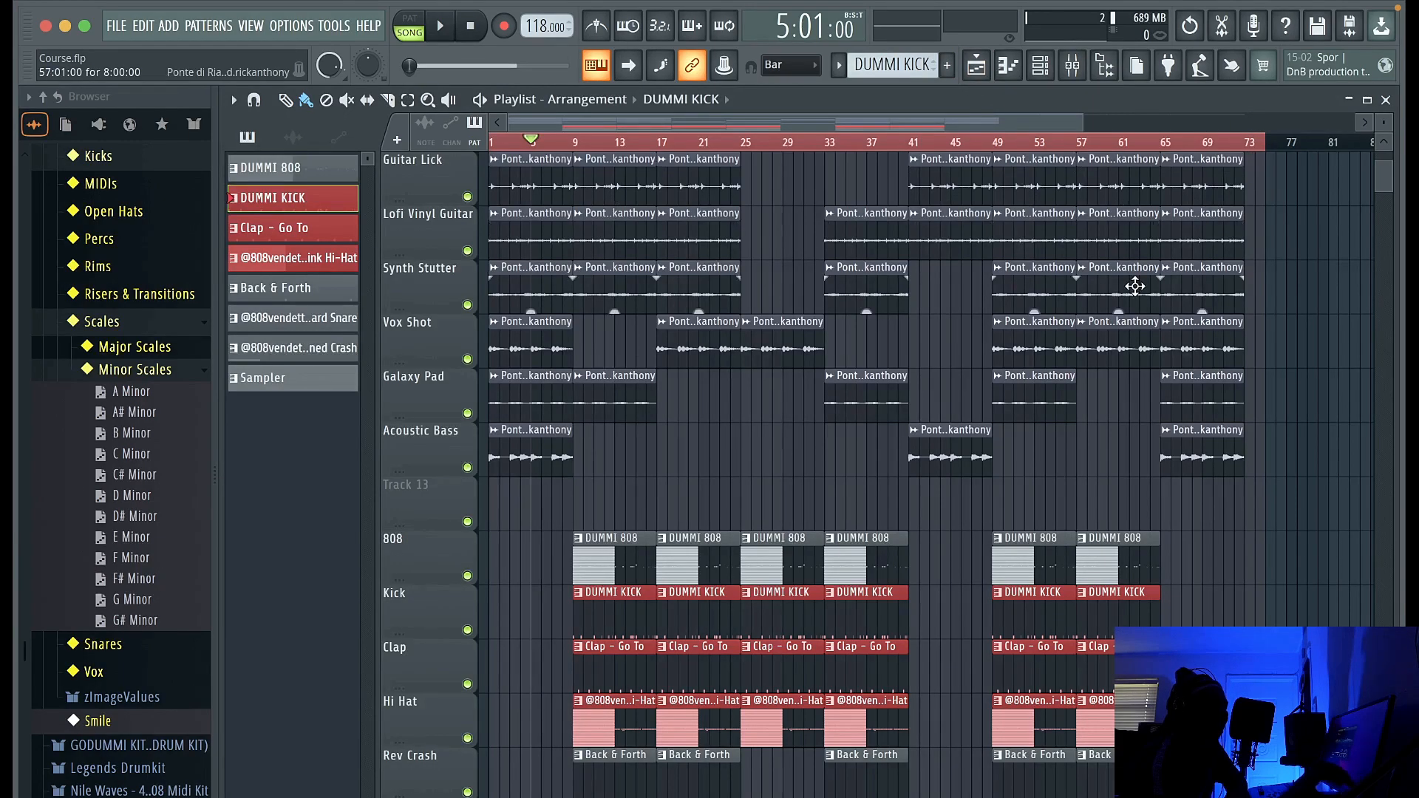
pyautogui.scroll(6, 1136, 285)
pyautogui.click(115, 28)
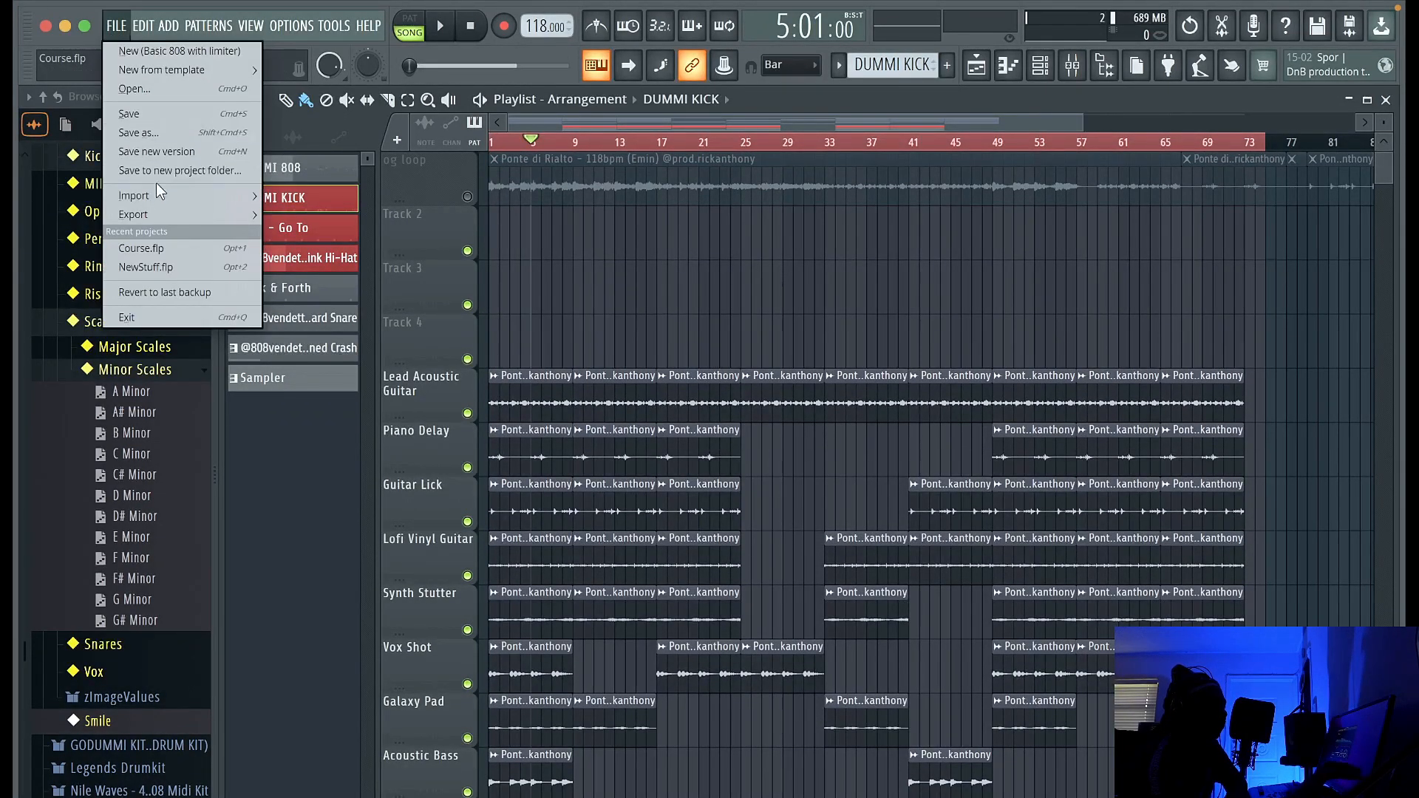
pyautogui.moveTo(183, 216)
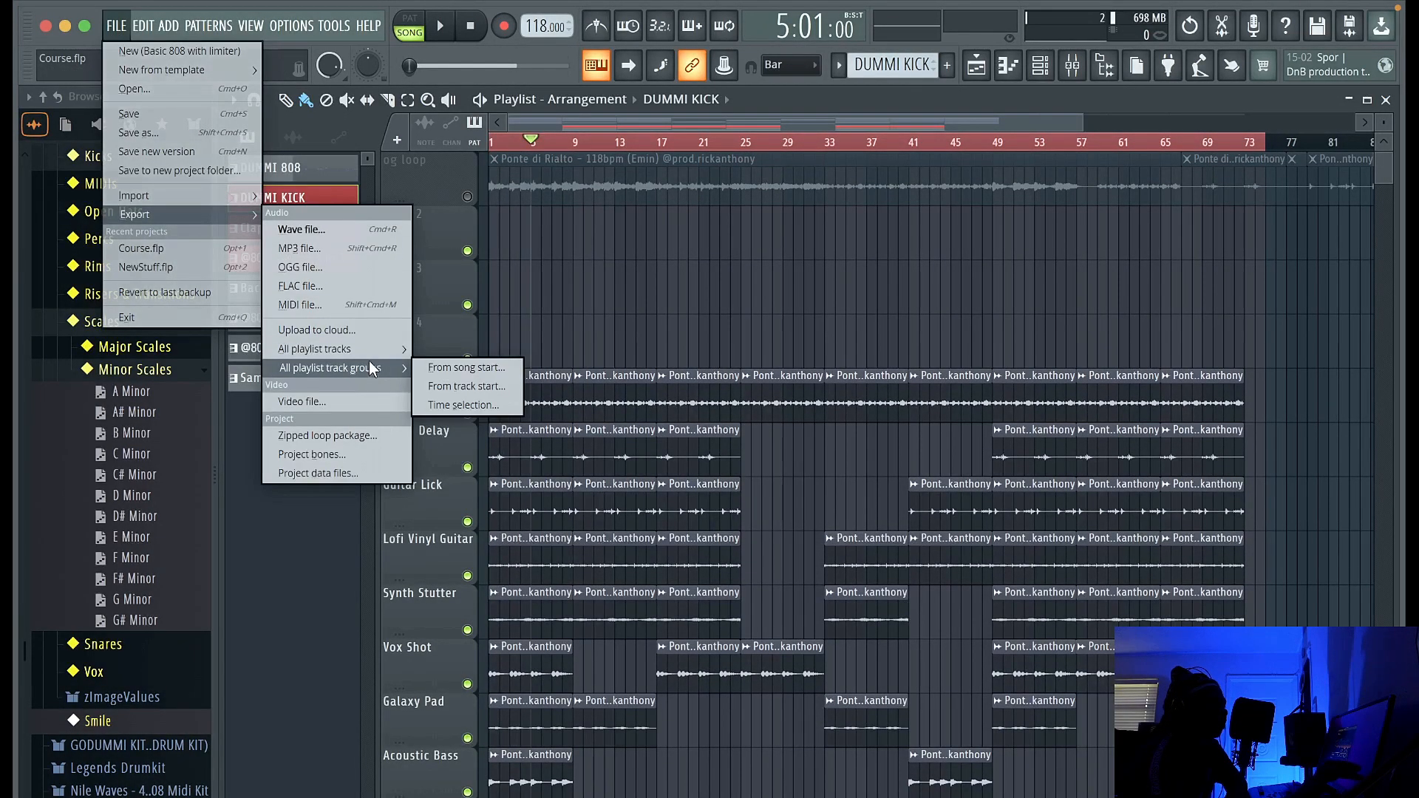
pyautogui.click(444, 349)
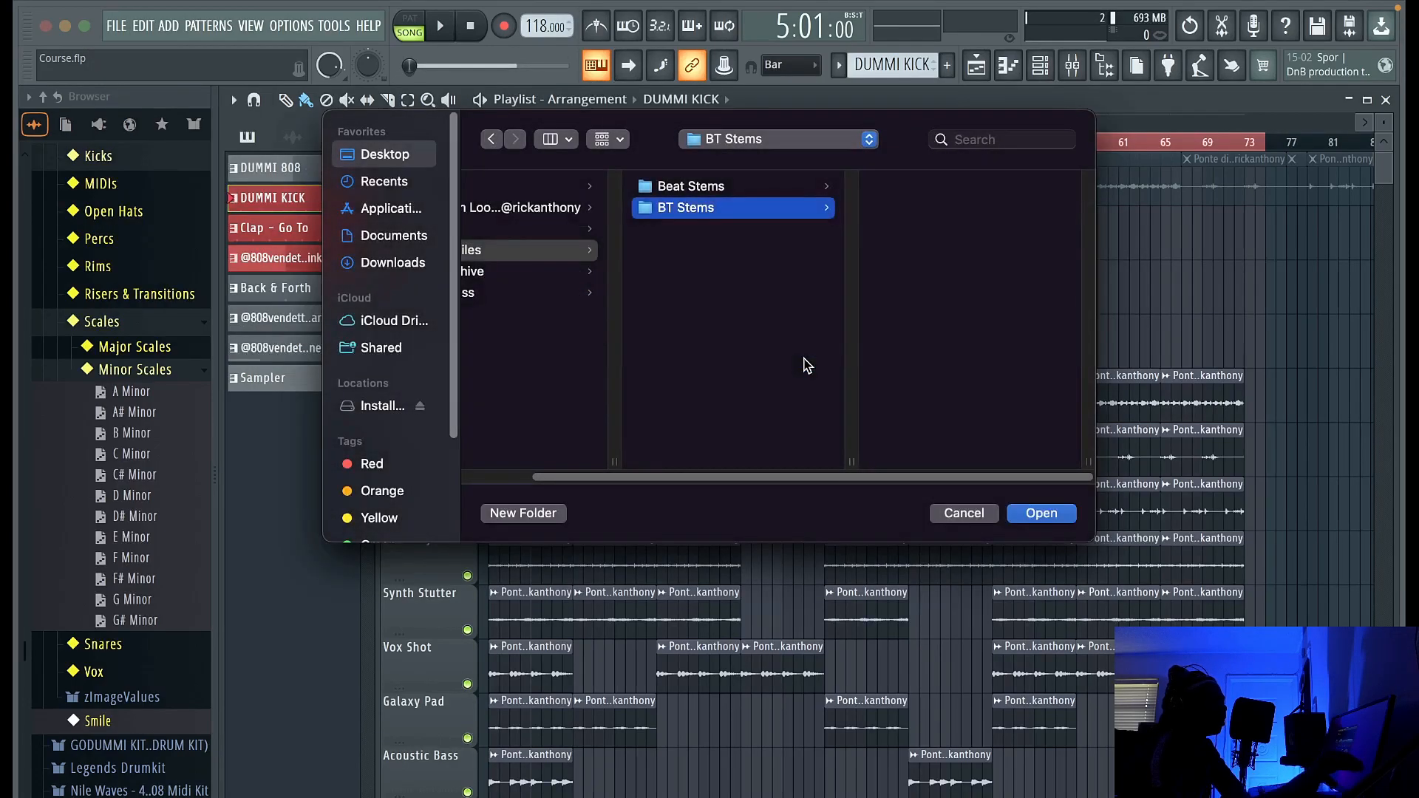
pyautogui.click(1041, 514)
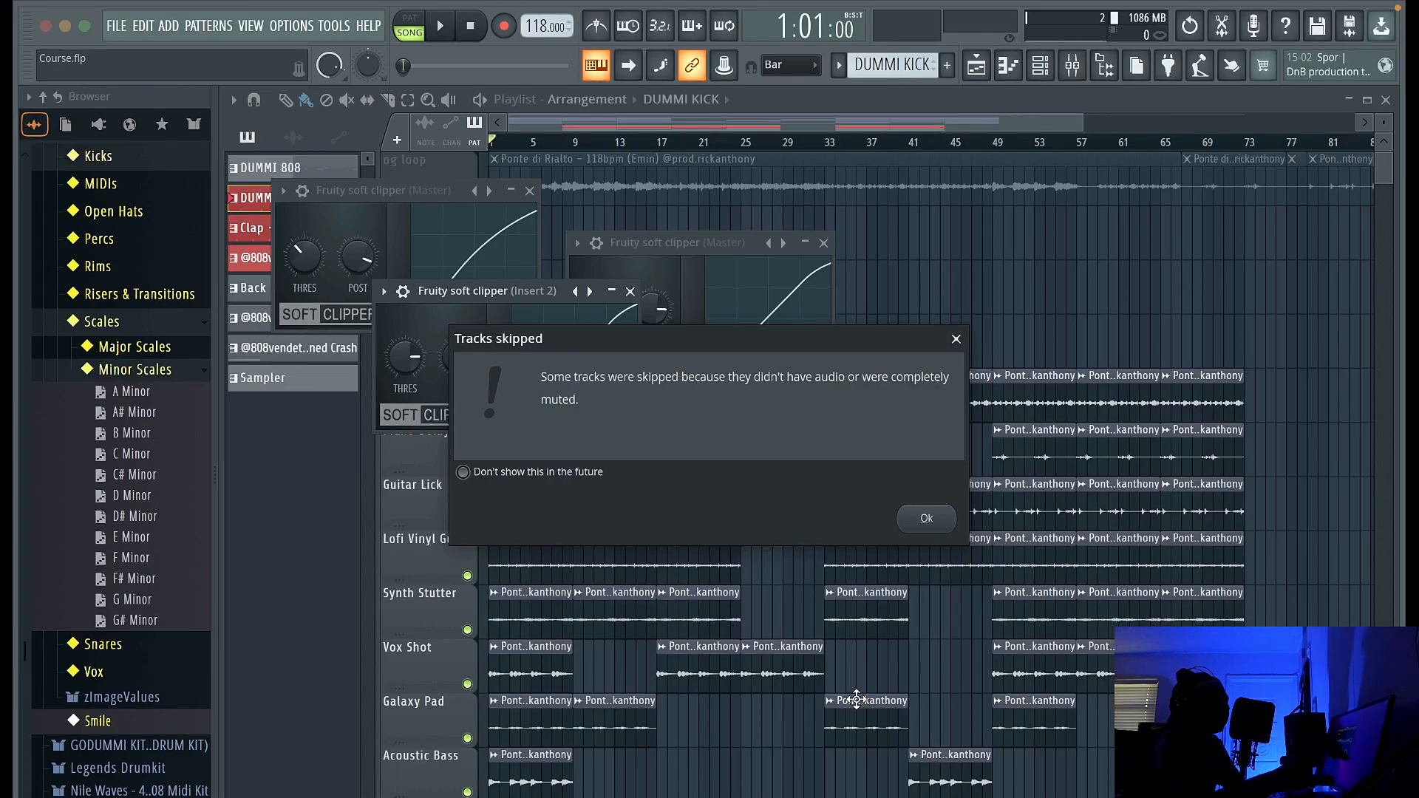
pyautogui.click(924, 515)
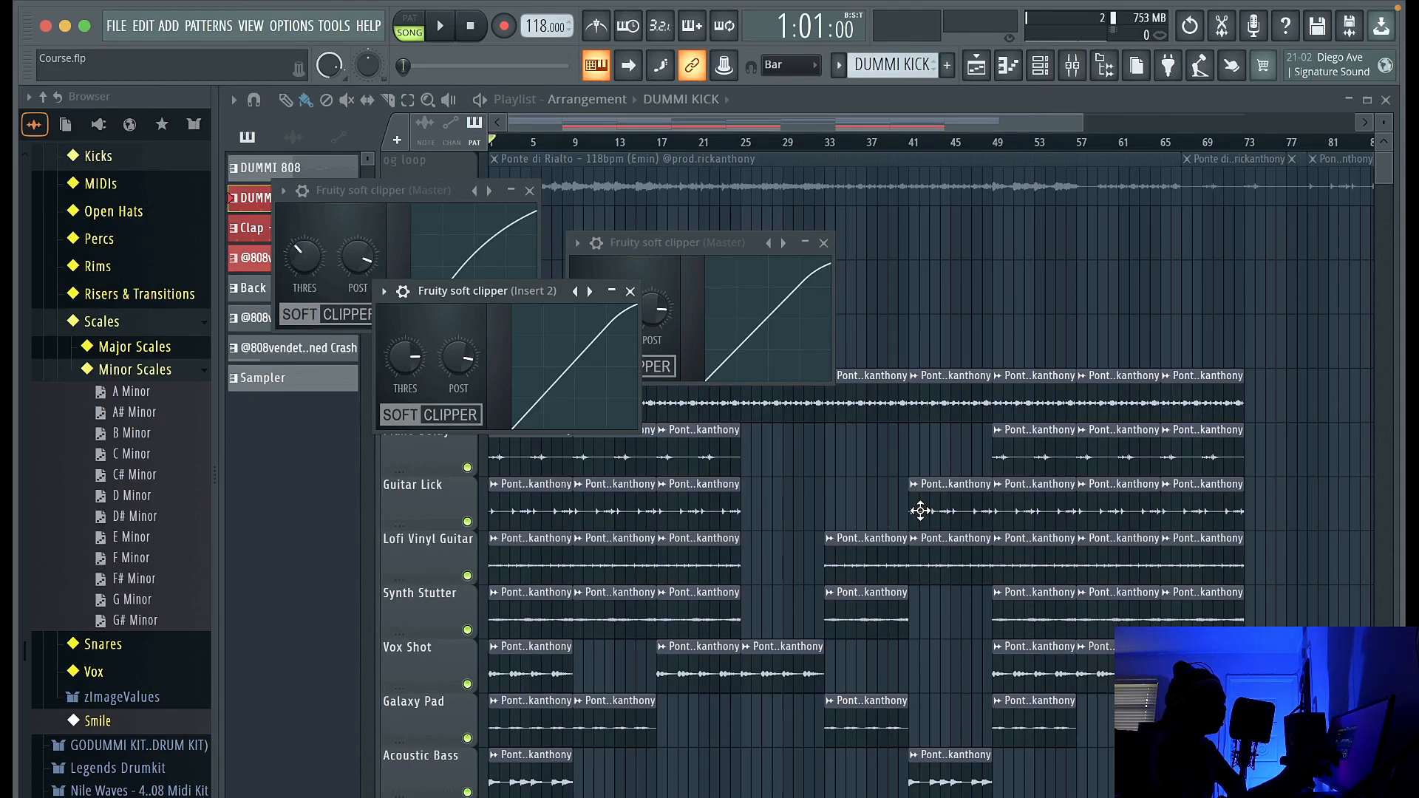
# Begin a Wave file export of the beat and choose the BT Stems folder as its destination.
pyautogui.click(116, 26)
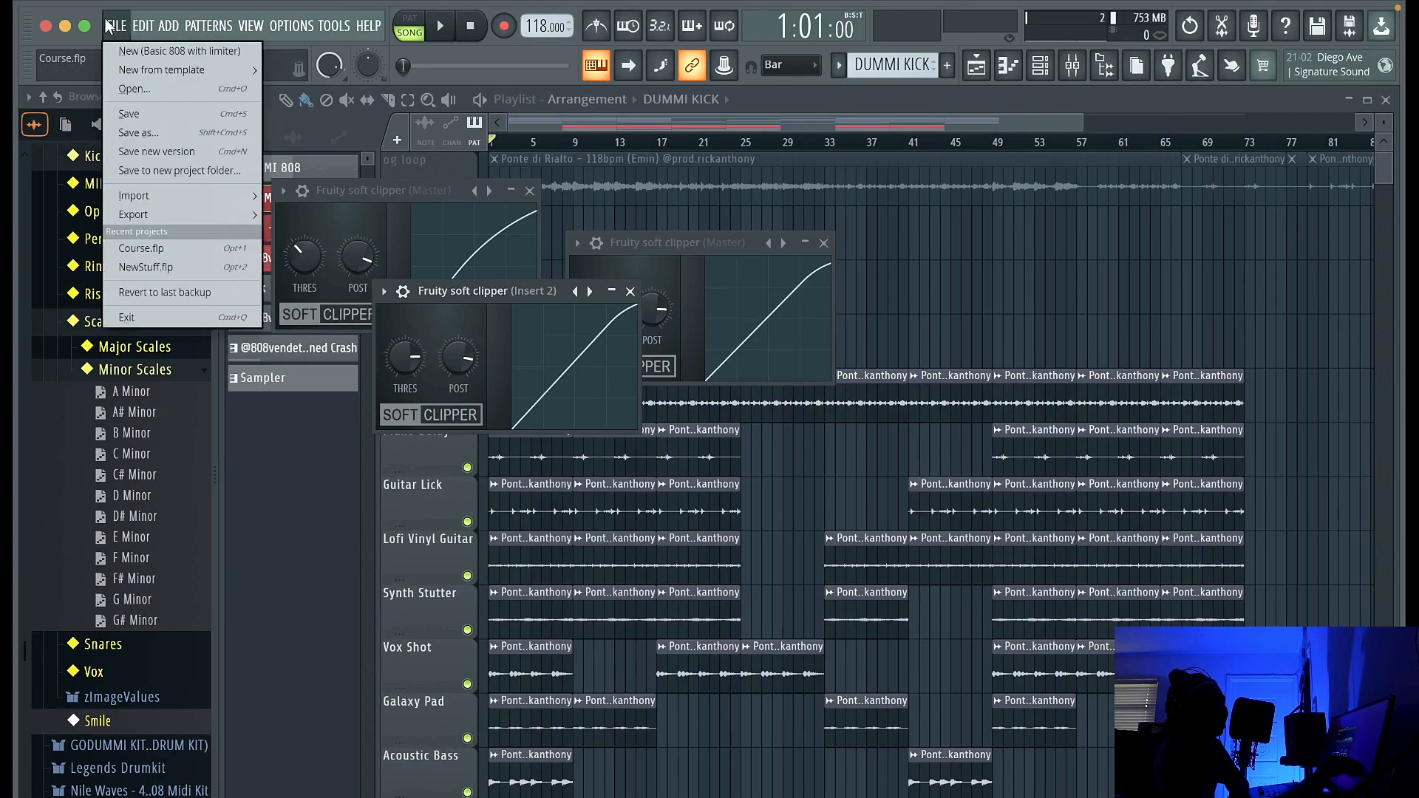
pyautogui.moveTo(181, 211)
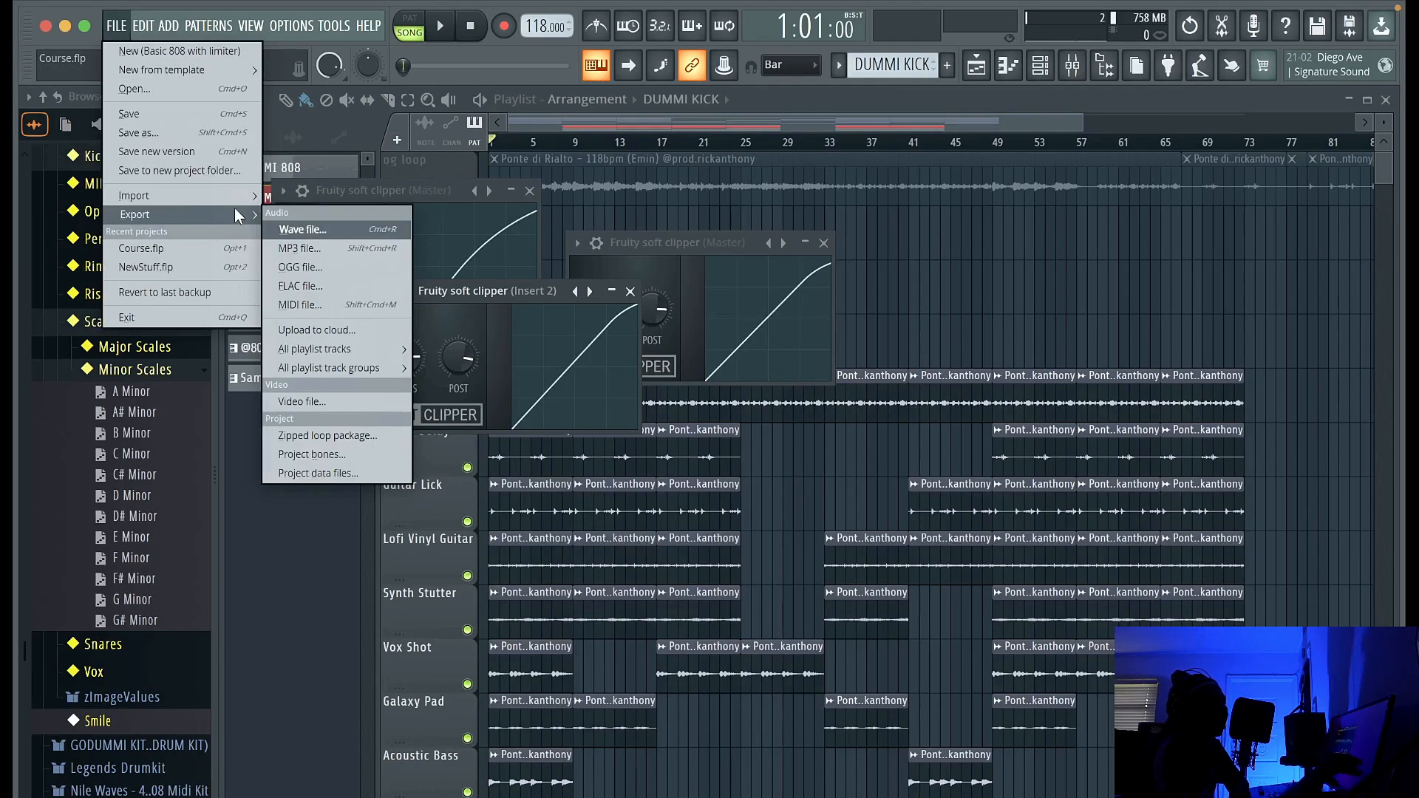
pyautogui.click(398, 222)
pyautogui.click(732, 272)
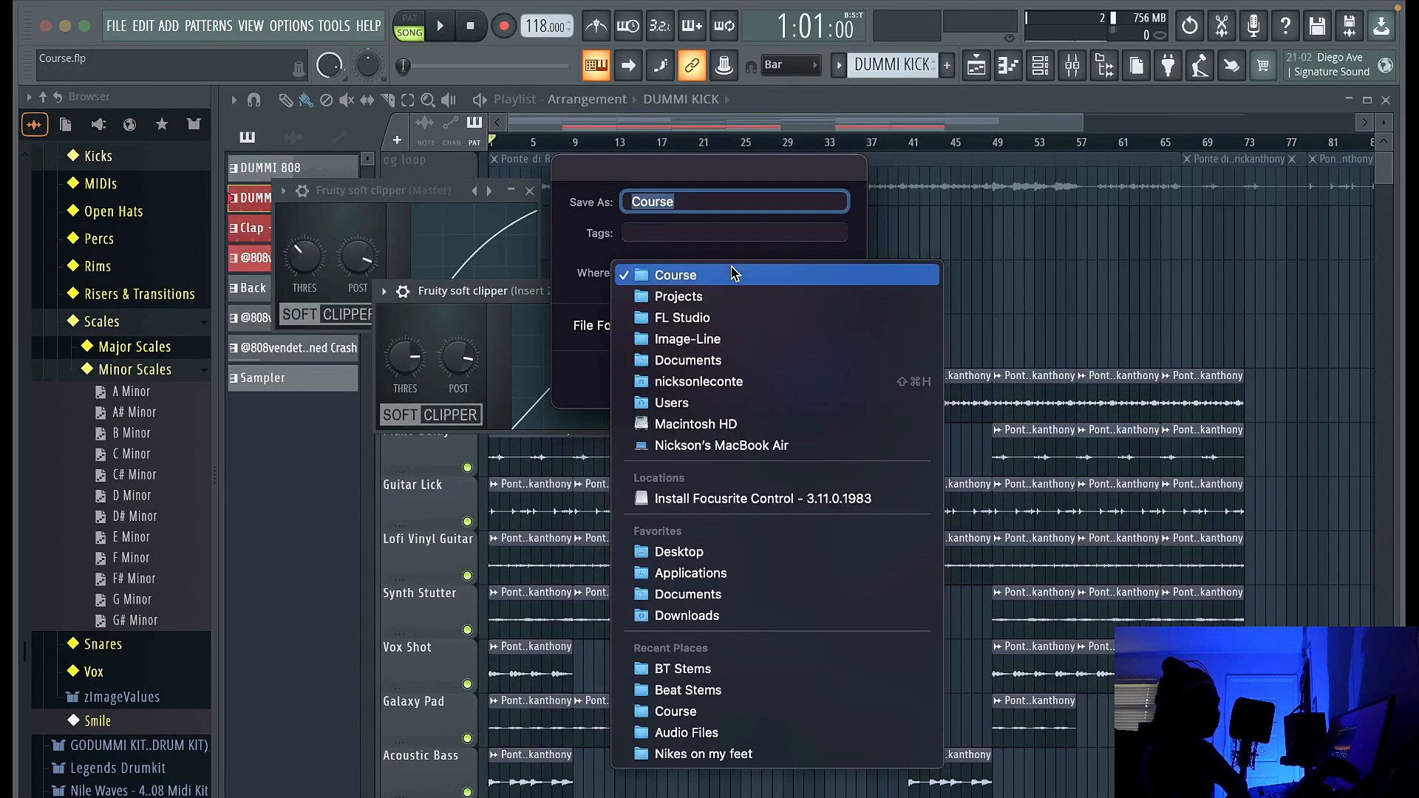
pyautogui.click(731, 275)
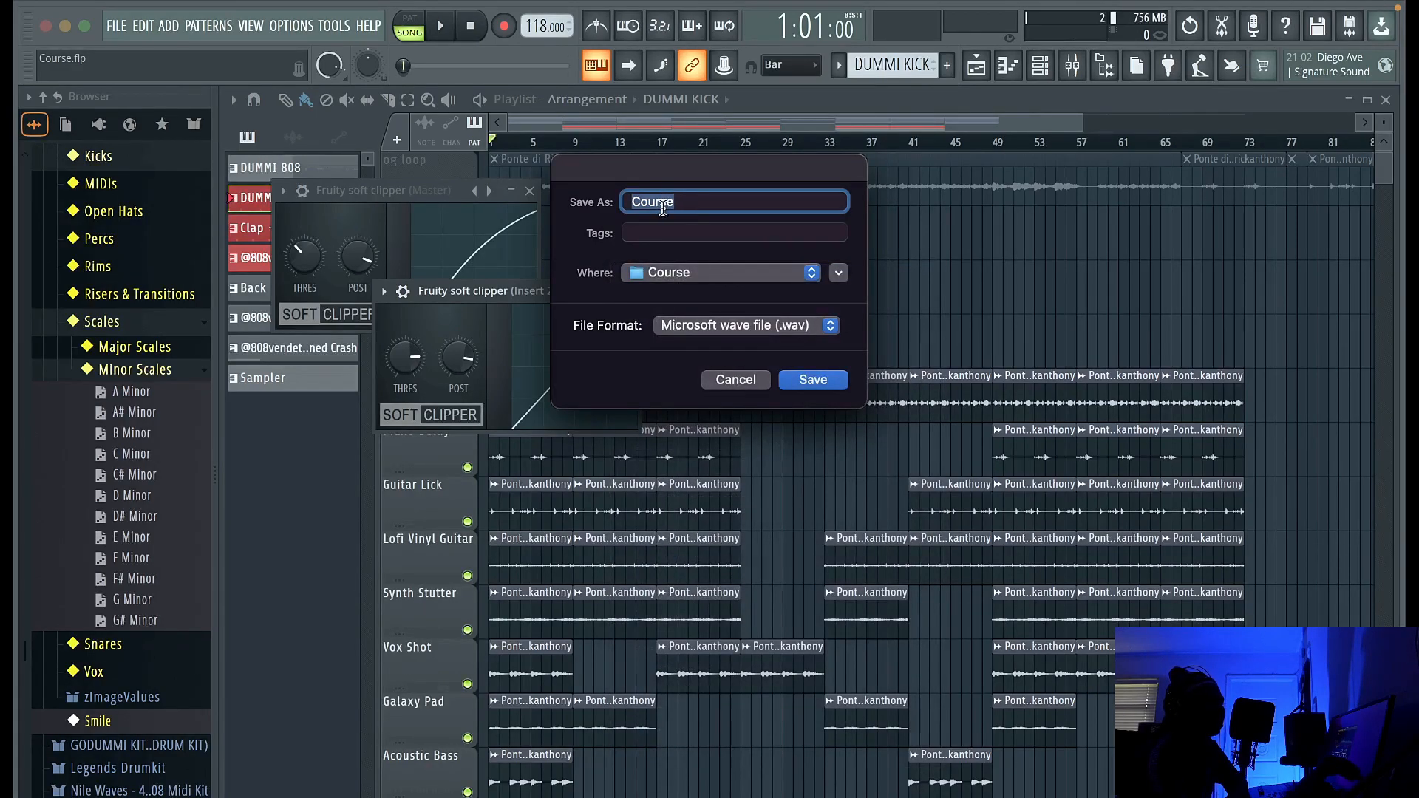
pyautogui.click(673, 281)
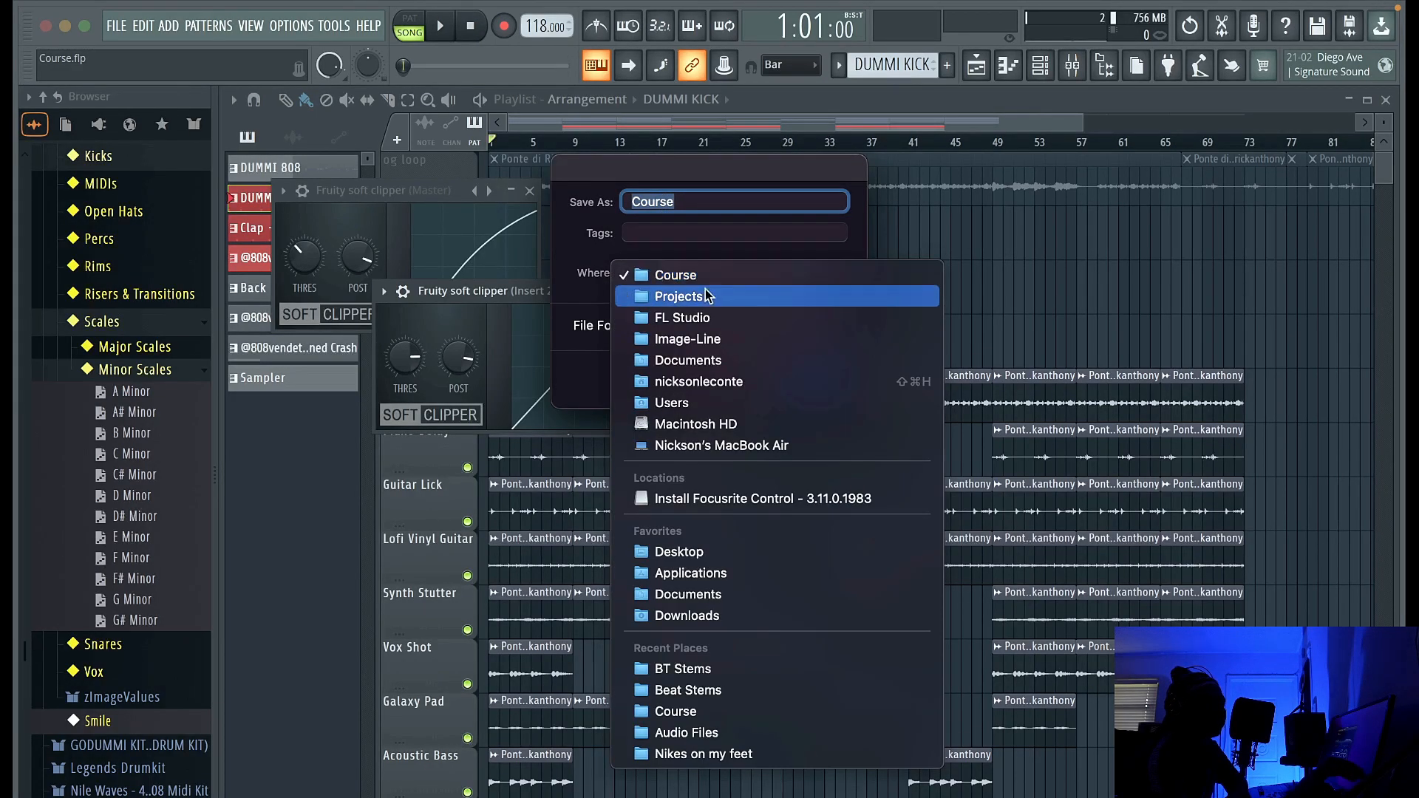
pyautogui.click(695, 669)
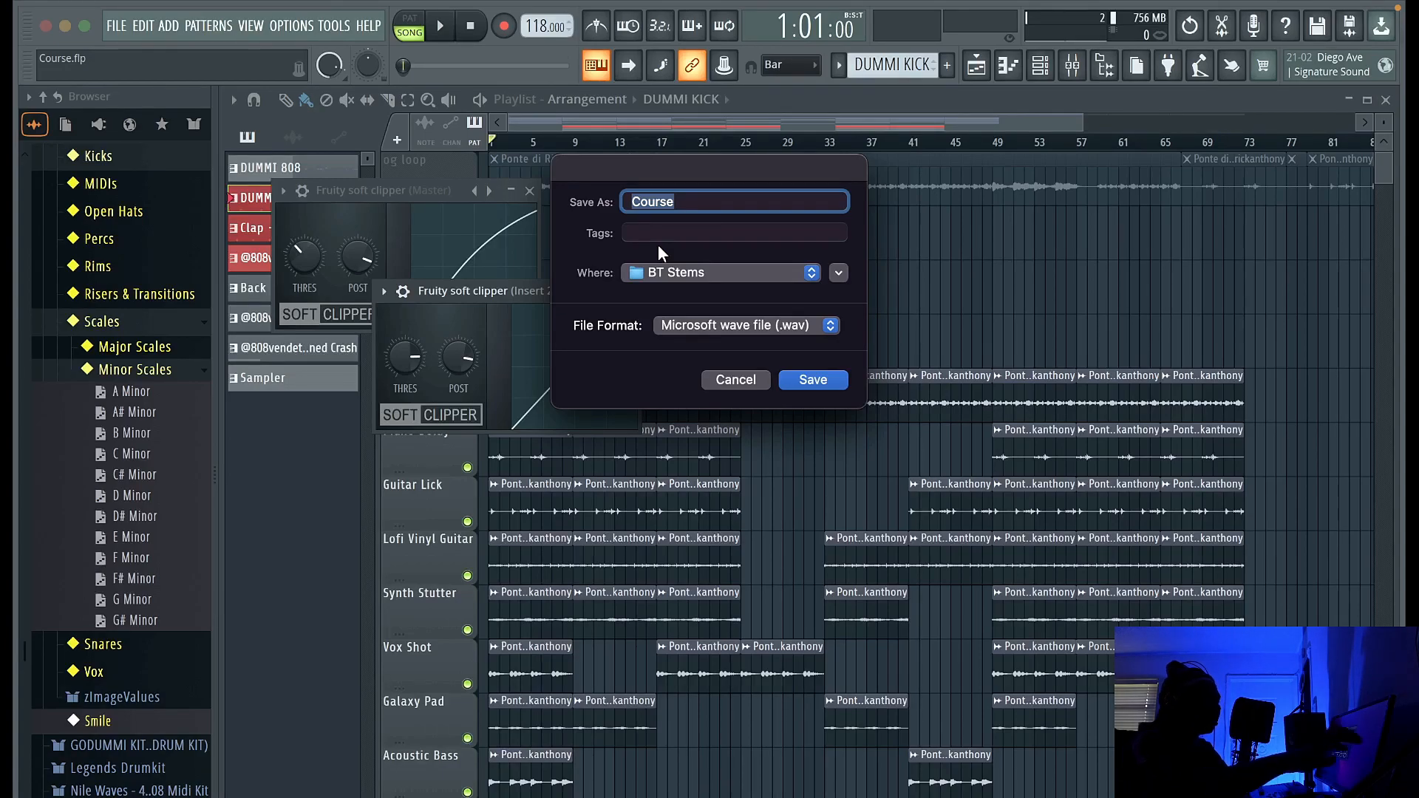
# Name the exported wave file "2 track E Minor 118BPM 48K", save it and render the full song.
pyautogui.write('2 track ')
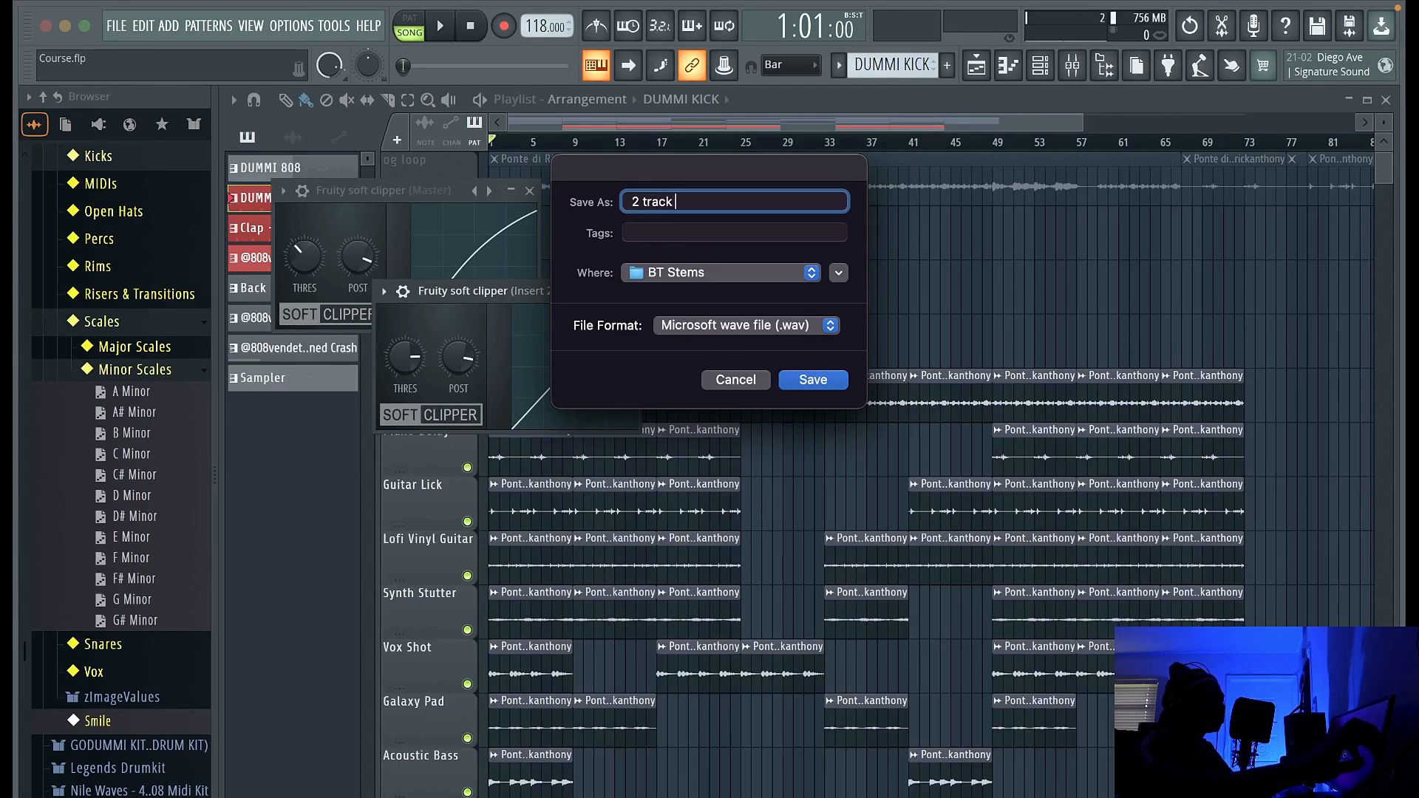
pyautogui.write('E')
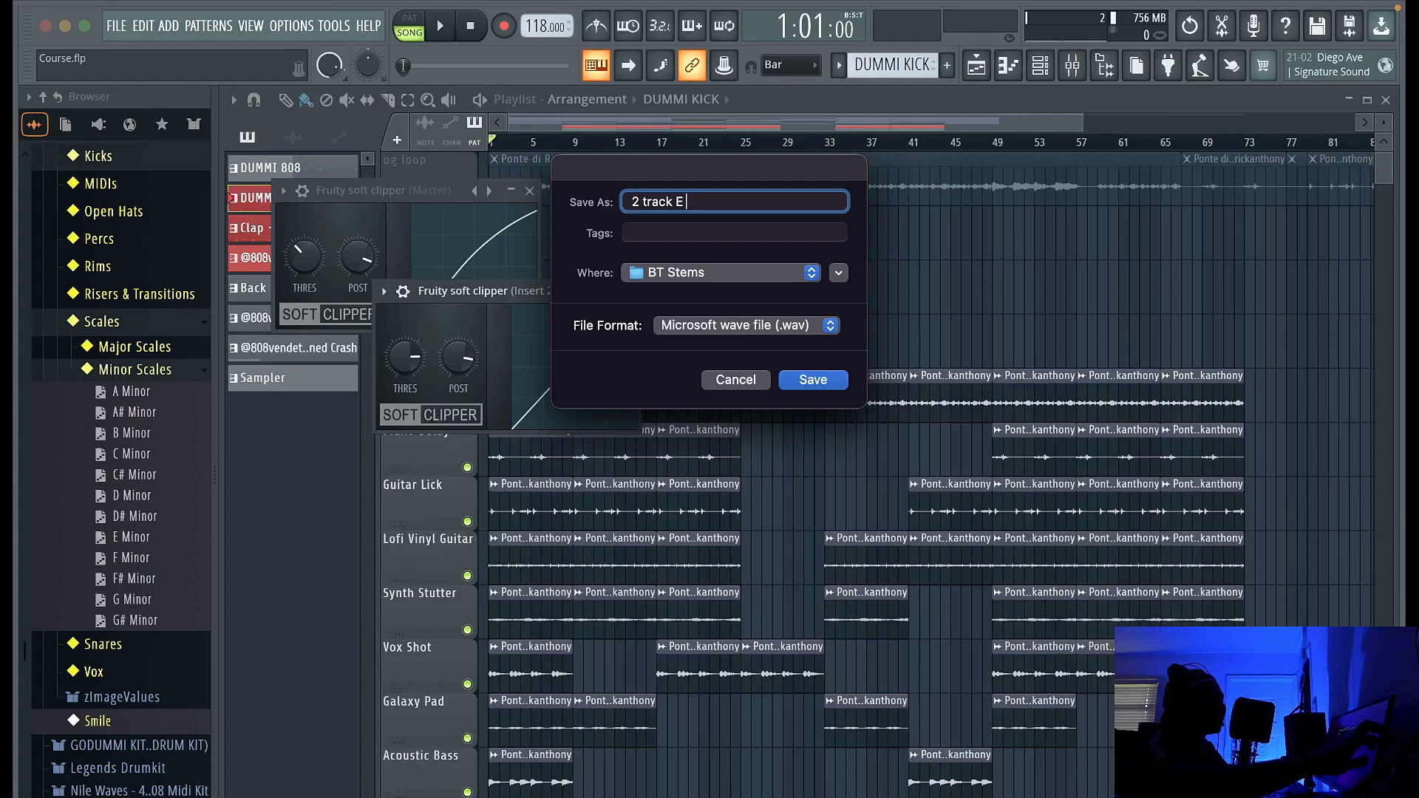
pyautogui.write(' Minor')
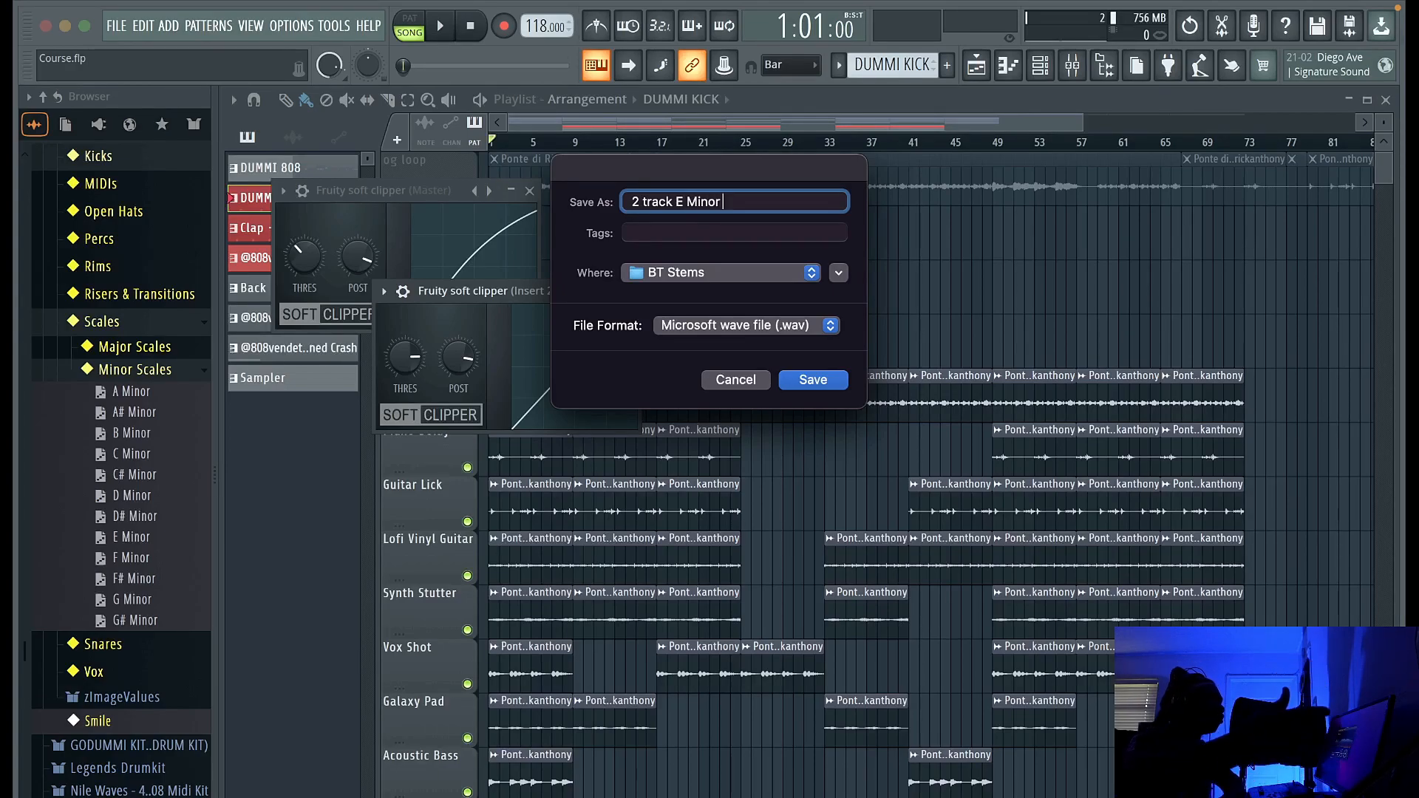
pyautogui.write('  118BPM 48K')
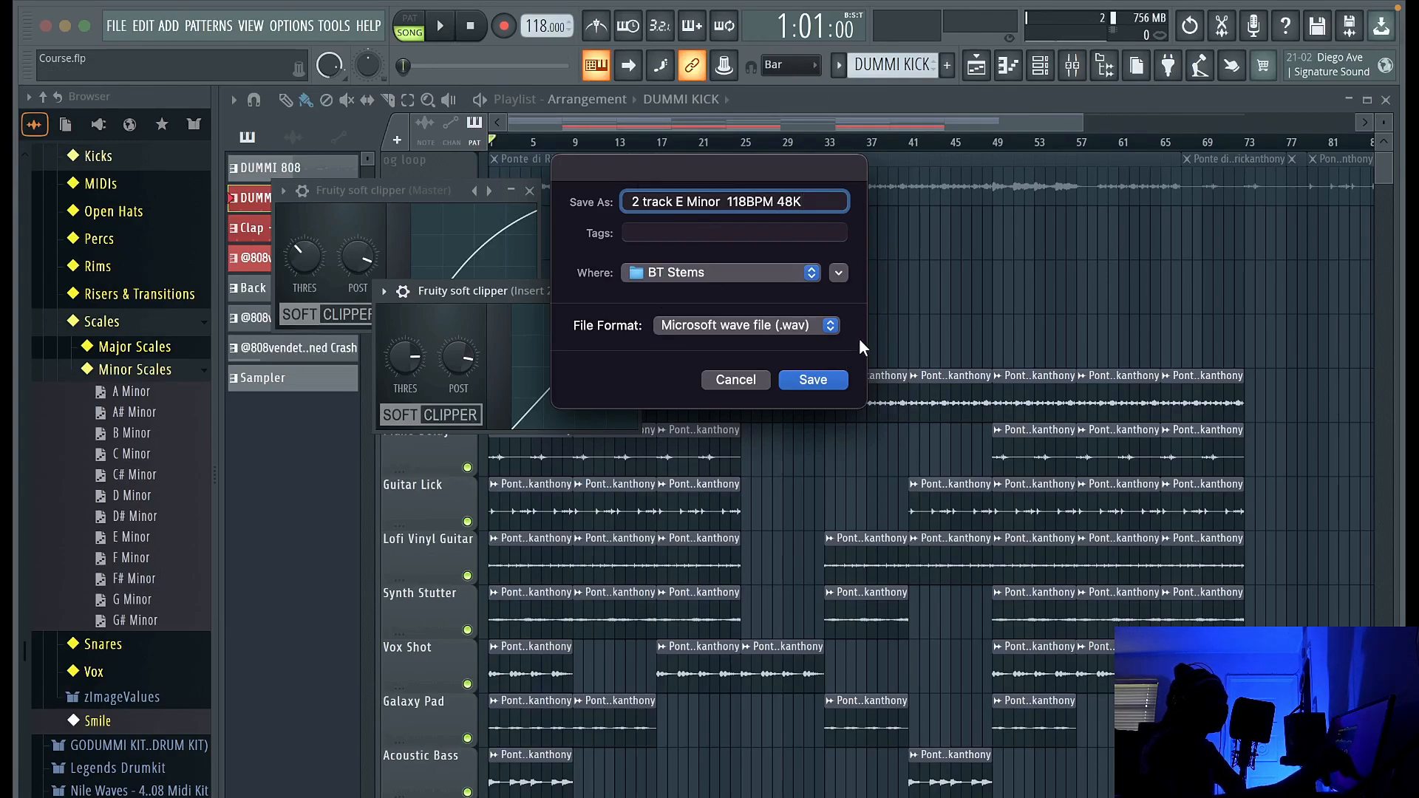
pyautogui.click(830, 380)
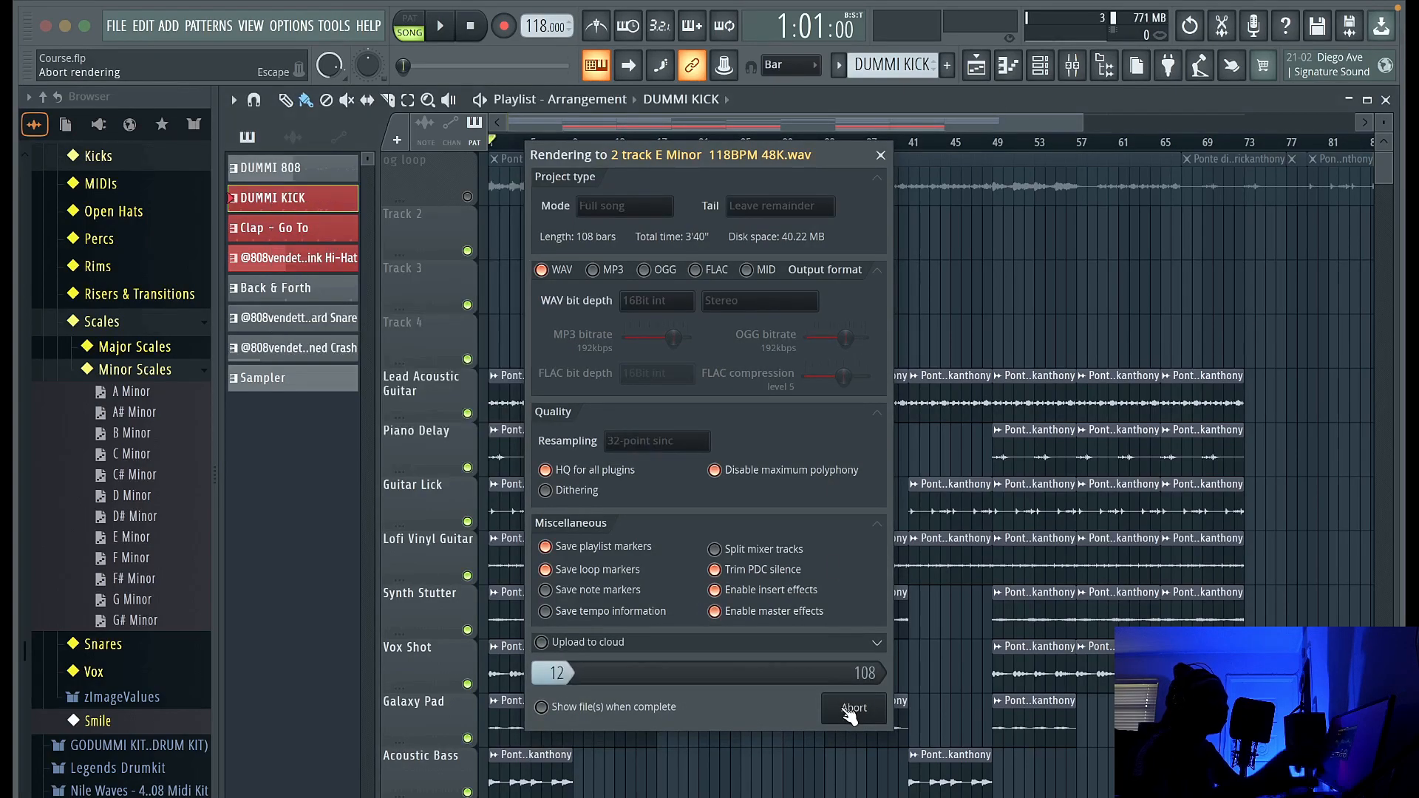